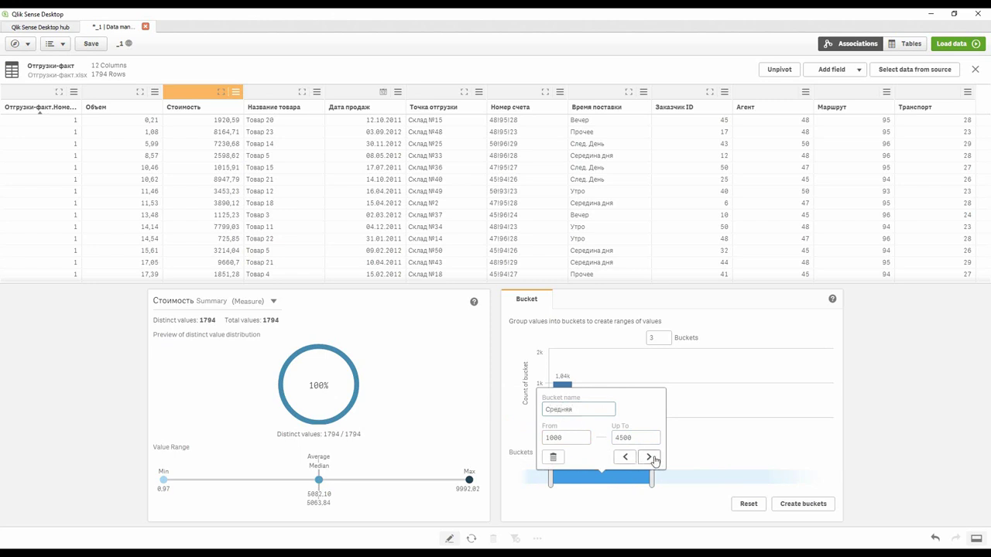
# - Name the last bucket, starting from 4500, "Крупная" and create the three buckets for the Стоимость field
pyautogui.click(650, 458)
pyautogui.tripleClick(726, 413)
pyautogui.write('Крупная')
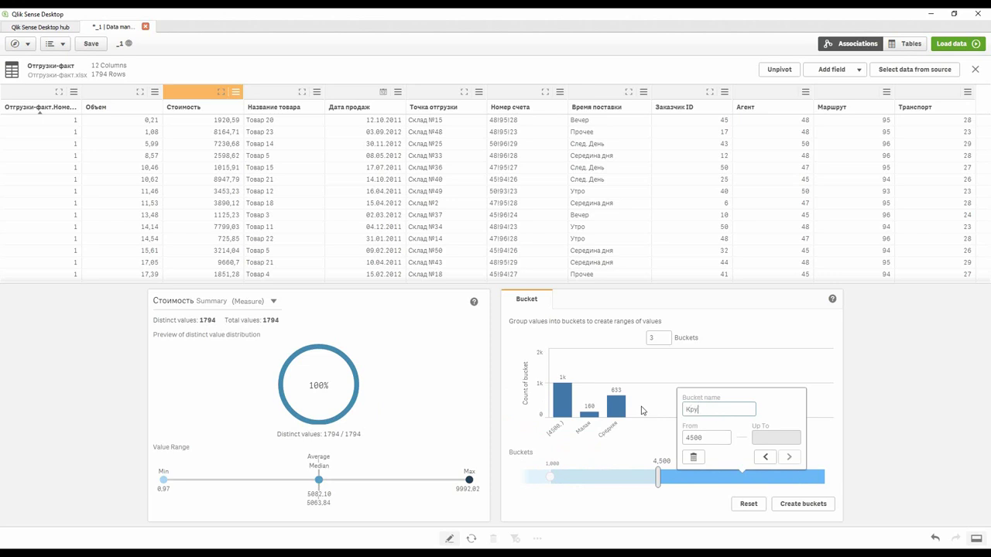
pyautogui.click(765, 456)
pyautogui.click(802, 503)
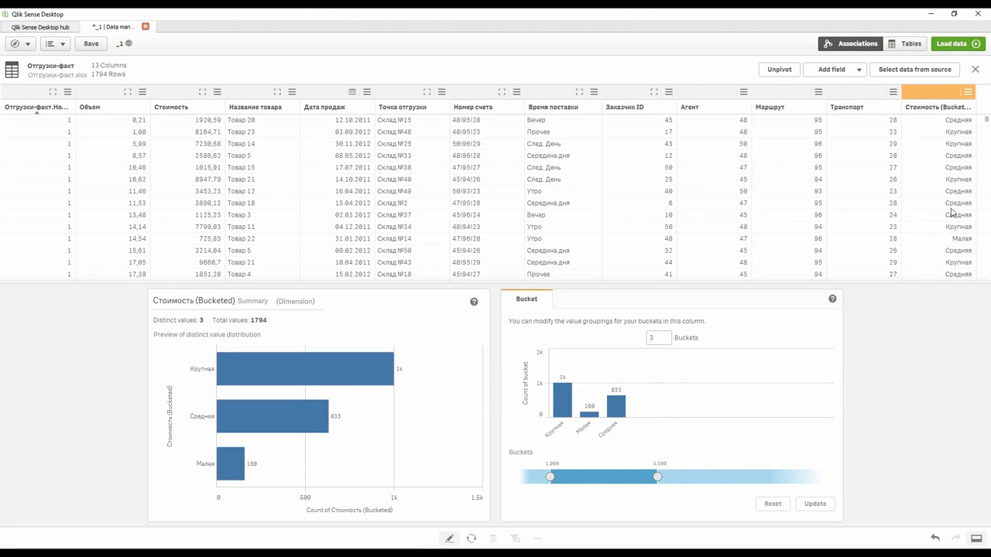
# - Rename the new bucketed column as "Стоимость (Категории)"
pyautogui.doubleClick(927, 107)
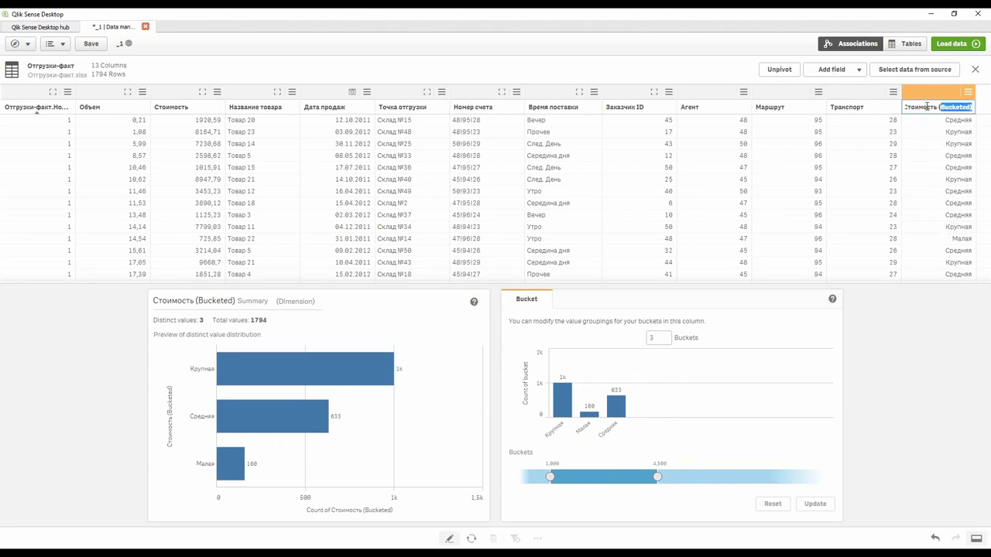
pyautogui.write('(Категории')
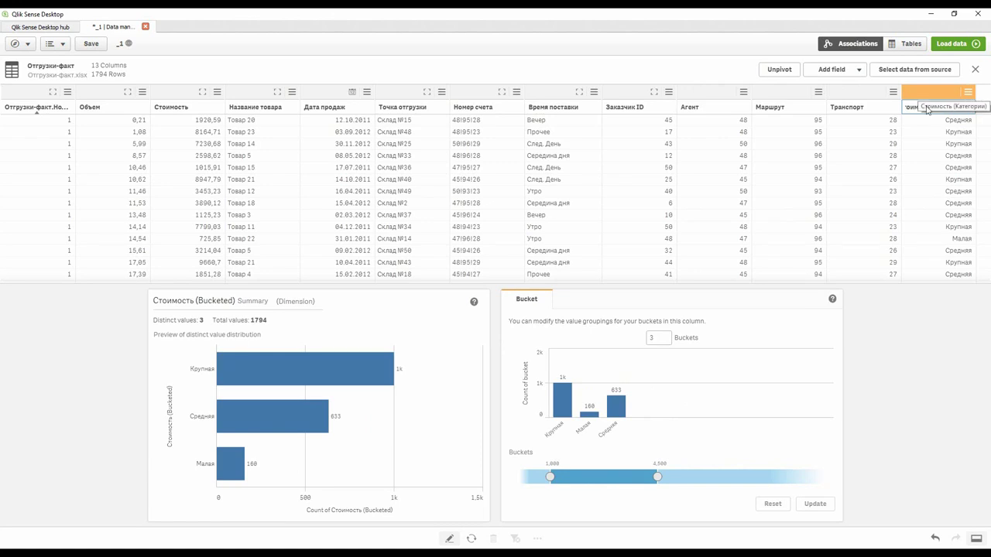
pyautogui.press('Return')
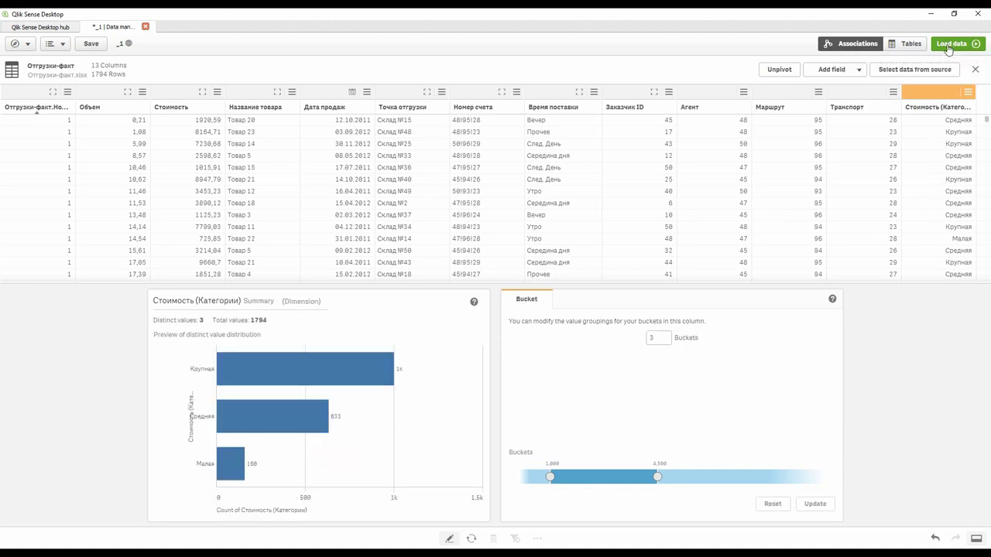
# - Load the data, dismiss the load summary and return to the table associations view
pyautogui.click(951, 44)
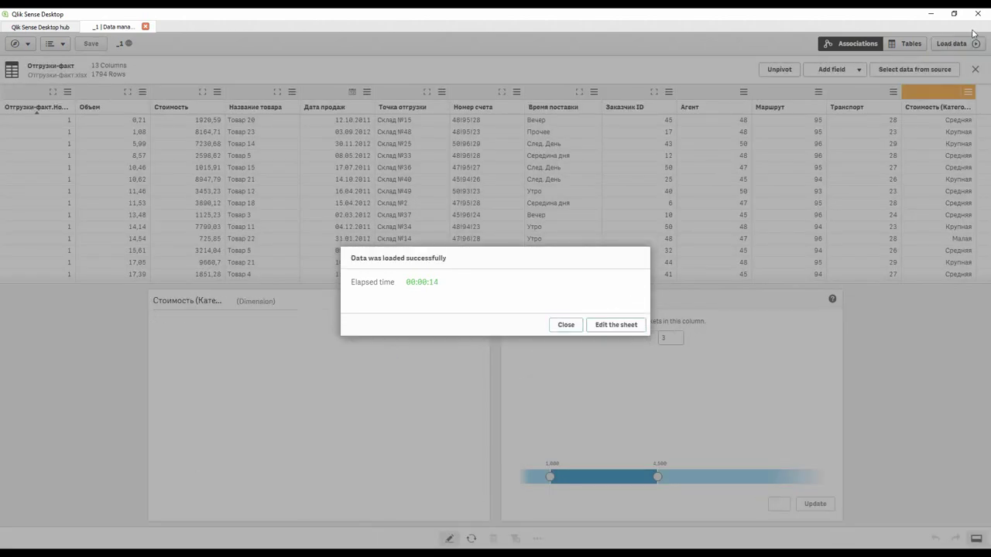
pyautogui.click(566, 325)
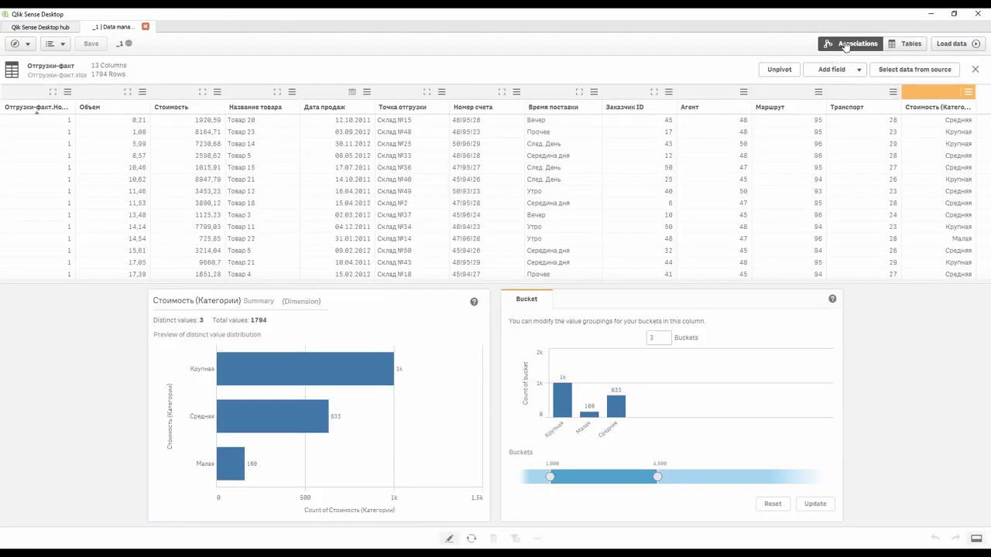
pyautogui.click(846, 44)
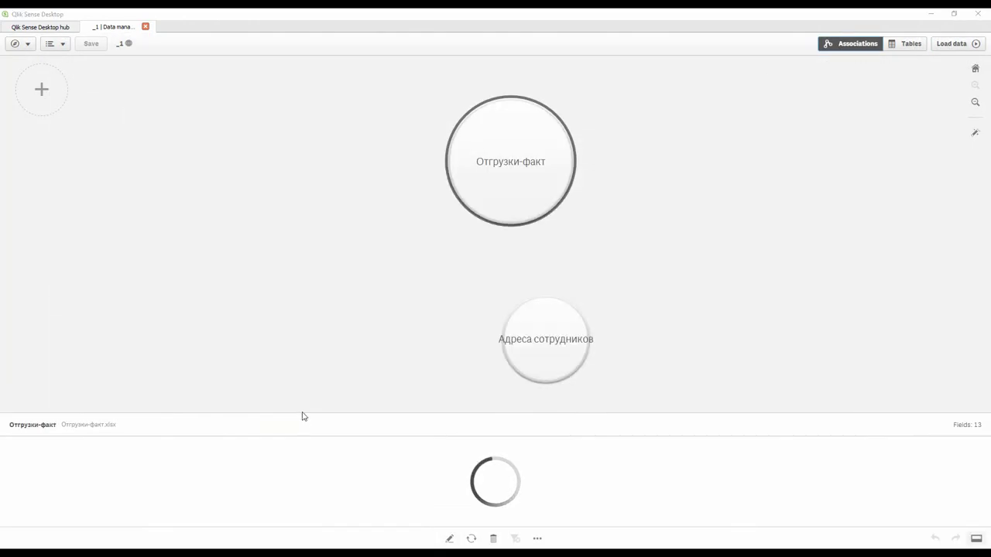
# - Add the Склады отгрузки table with all its fields from Склады отгрузки.xlsx in File Explorer's Data folder
pyautogui.hotkey('alt', 'Tab')
pyautogui.moveTo(176, 414); pyautogui.dragTo(665, 256)
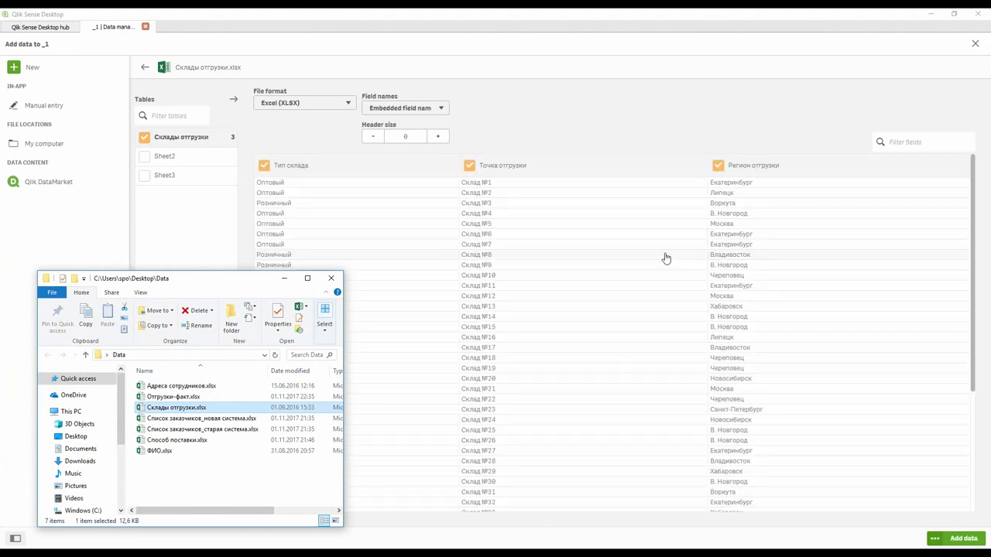
pyautogui.click(544, 125)
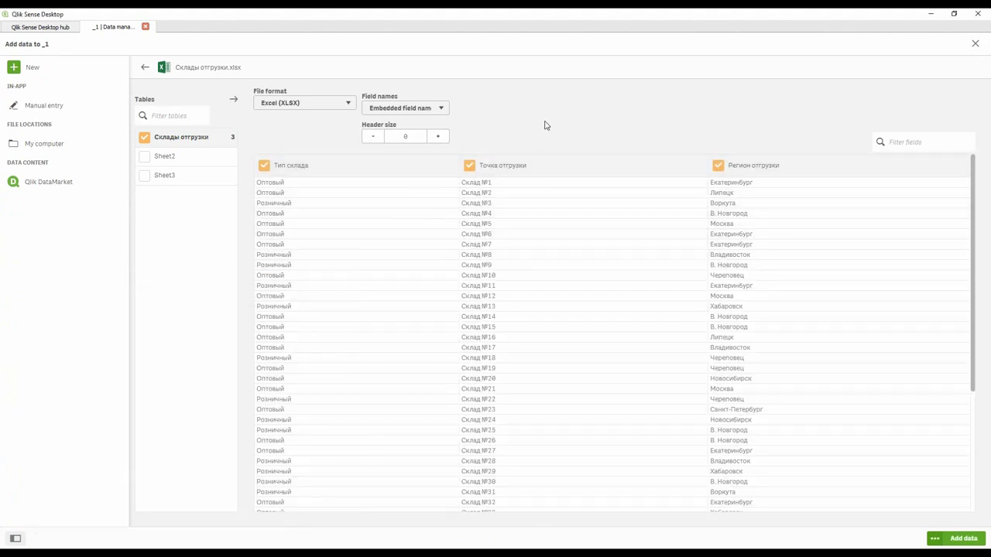
pyautogui.click(934, 534)
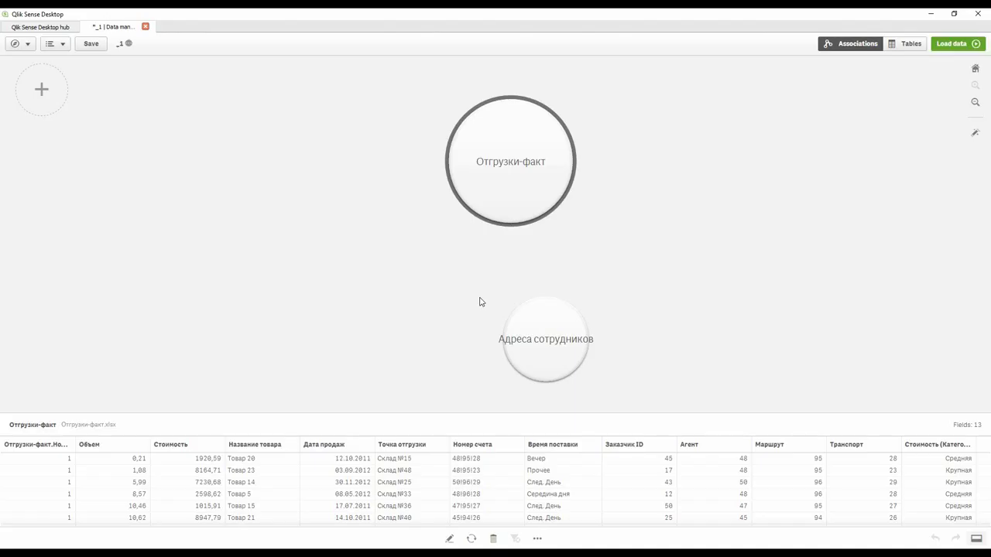
# - Add the Справочник заказчиков table from Список заказчиков_новая система.xlsx in File Explorer's Data folder, keeping all three fields
pyautogui.hotkey('alt', 'Tab')
pyautogui.click(190, 418)
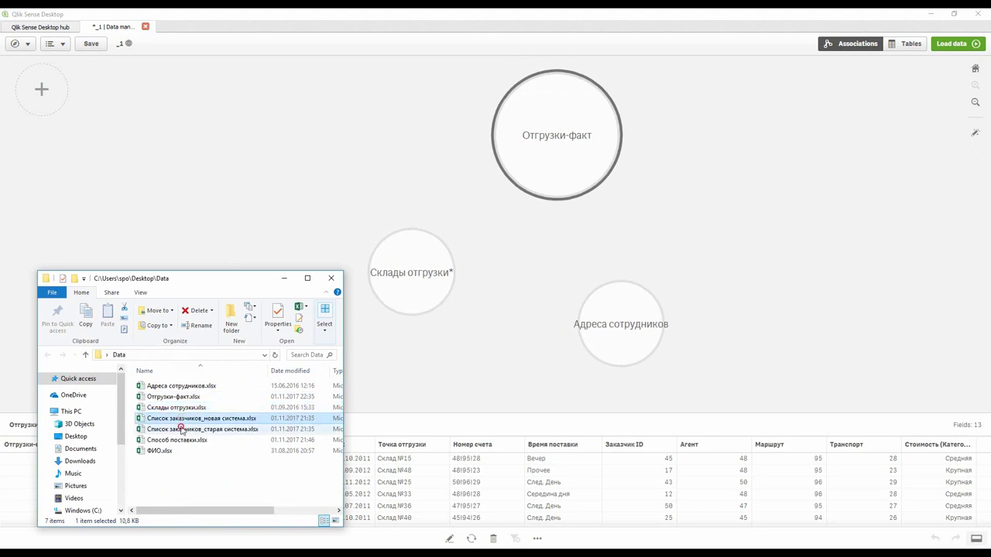
pyautogui.click(182, 430)
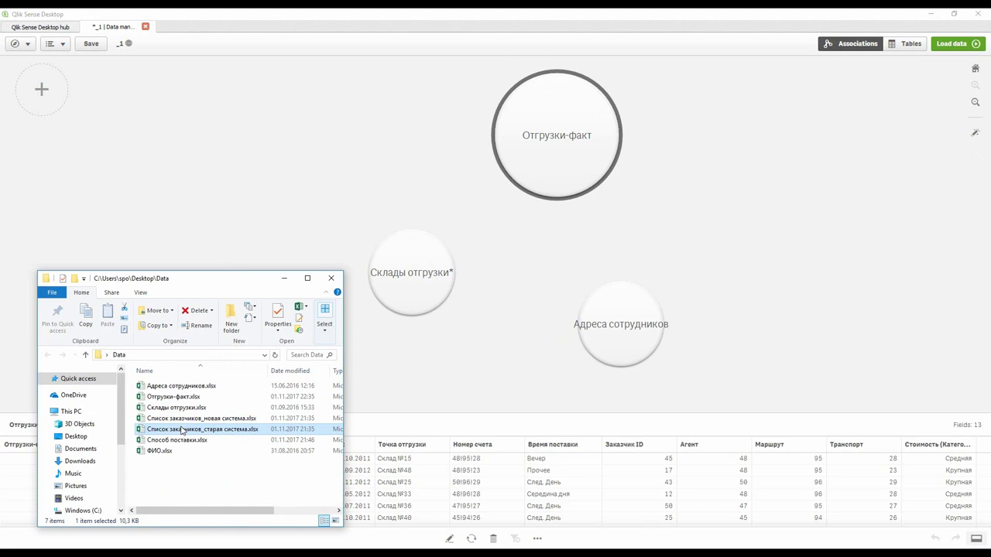
pyautogui.click(191, 420)
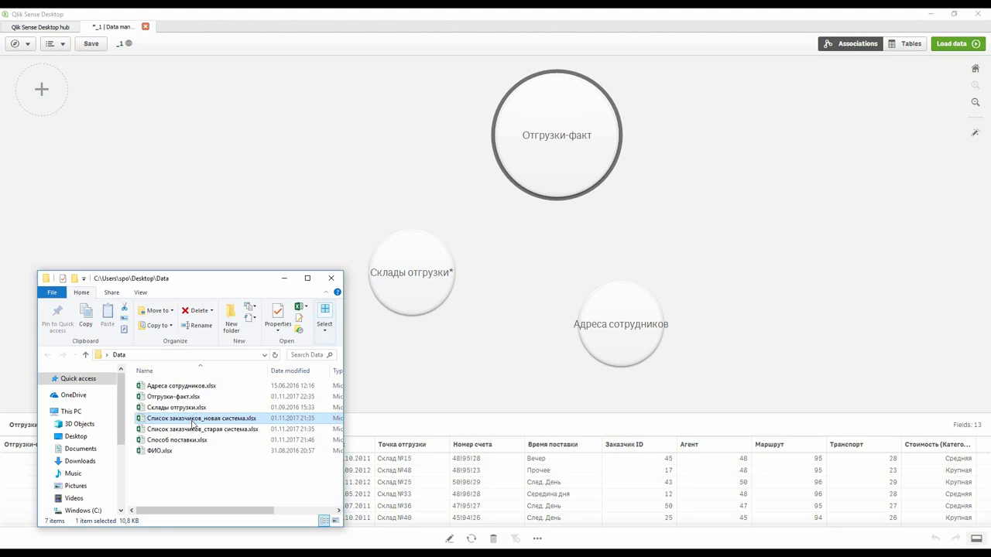
pyautogui.moveTo(192, 424); pyautogui.dragTo(323, 225)
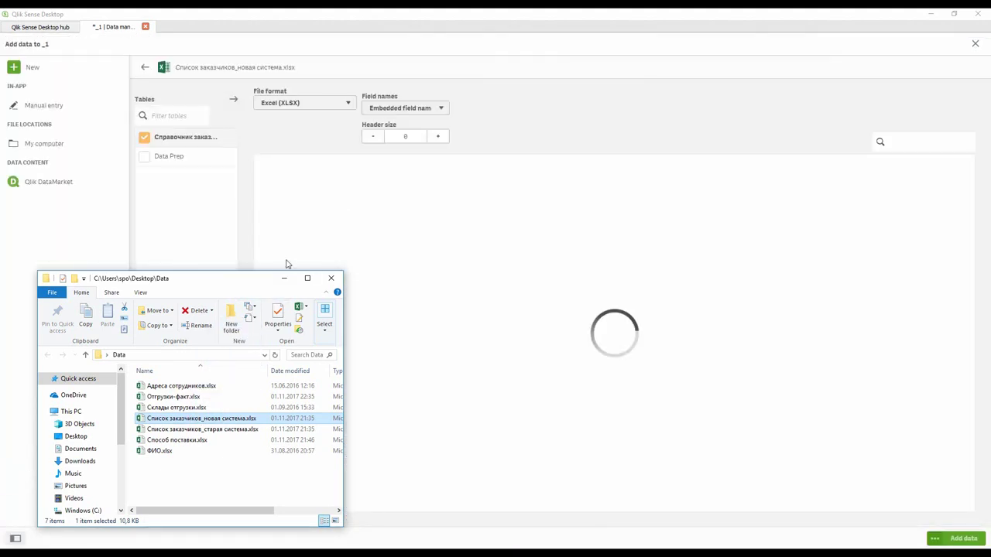
pyautogui.click(284, 278)
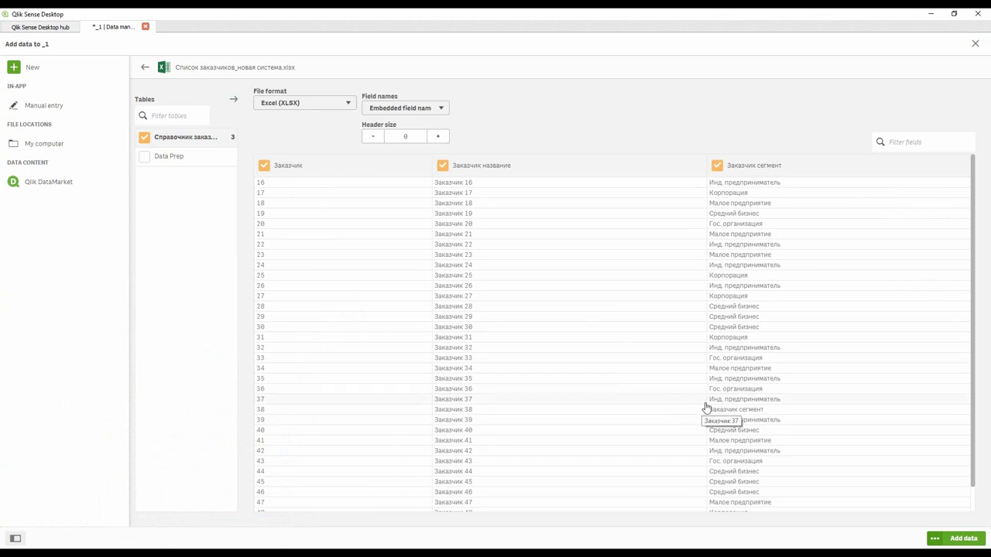
pyautogui.click(962, 543)
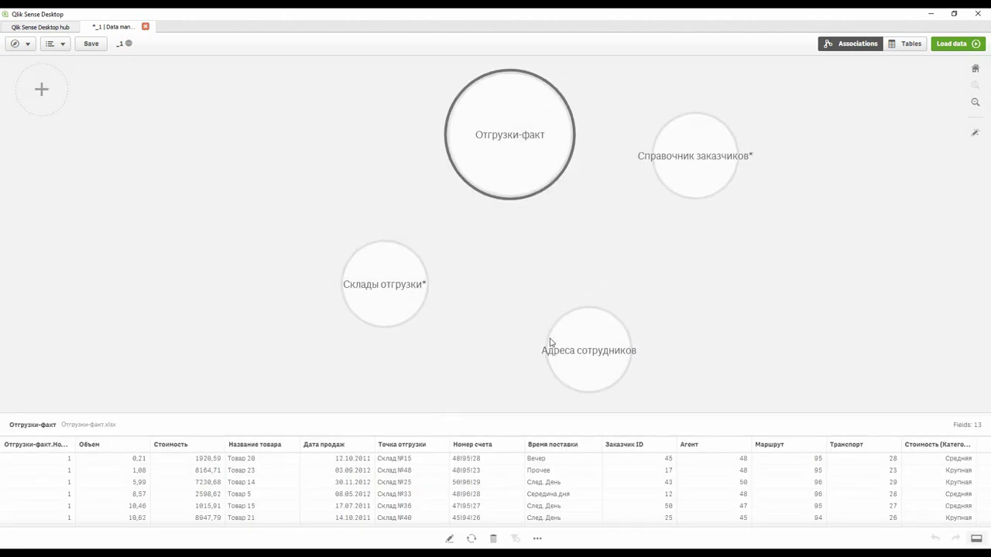
# - Add the Заказчики table from Список заказчиков_старая система.xlsx in File Explorer's Data folder, keeping all three fields
pyautogui.hotkey('alt', 'Tab')
pyautogui.click(201, 429)
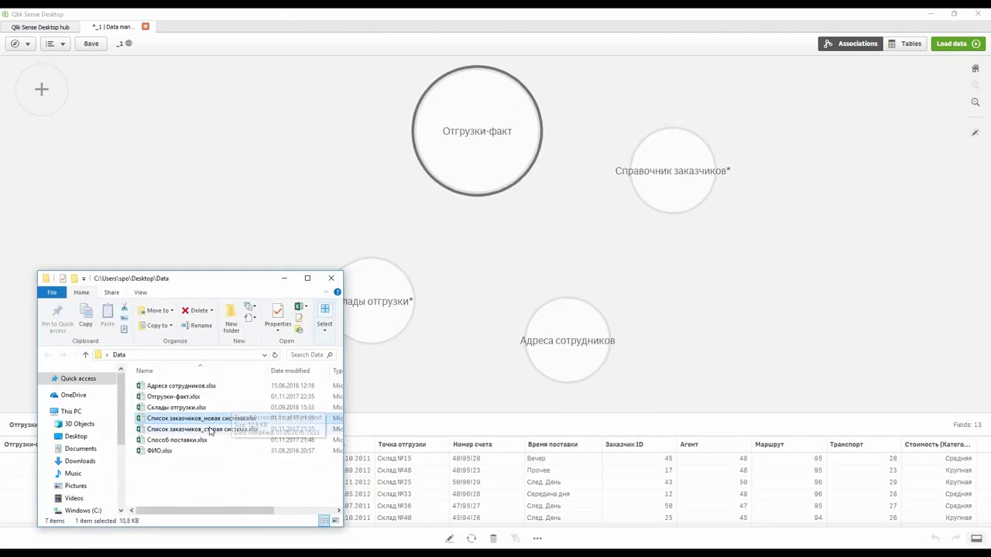
pyautogui.moveTo(201, 429); pyautogui.dragTo(285, 235)
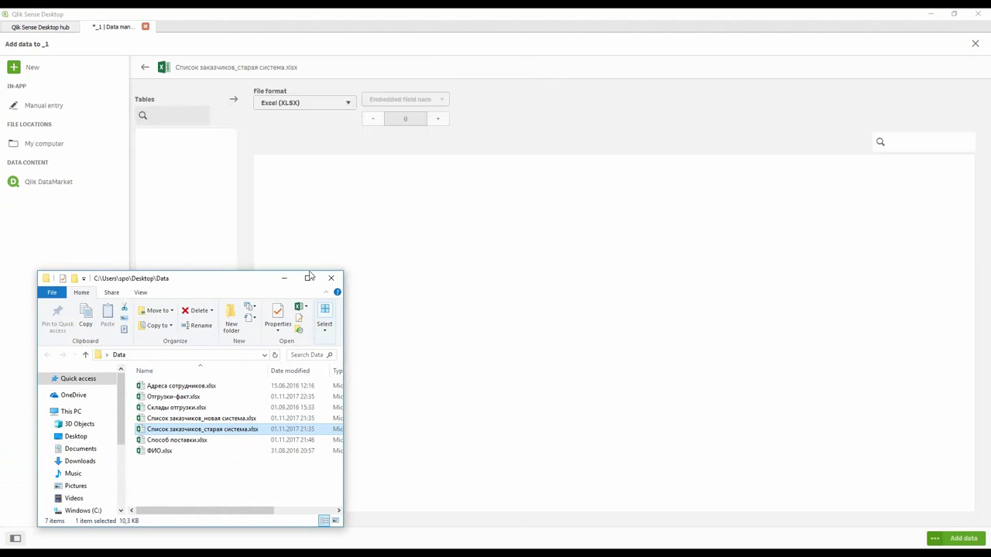
pyautogui.click(285, 278)
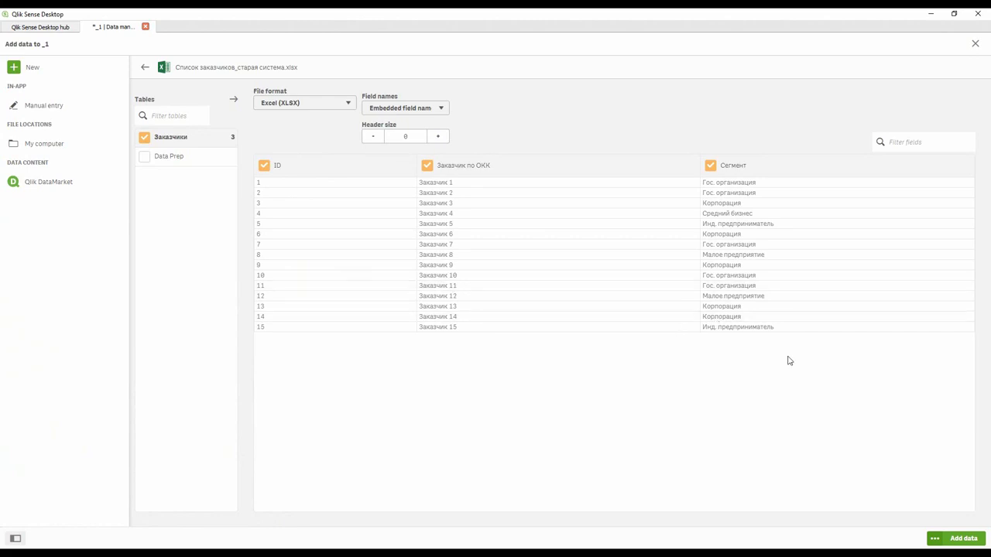
pyautogui.click(965, 539)
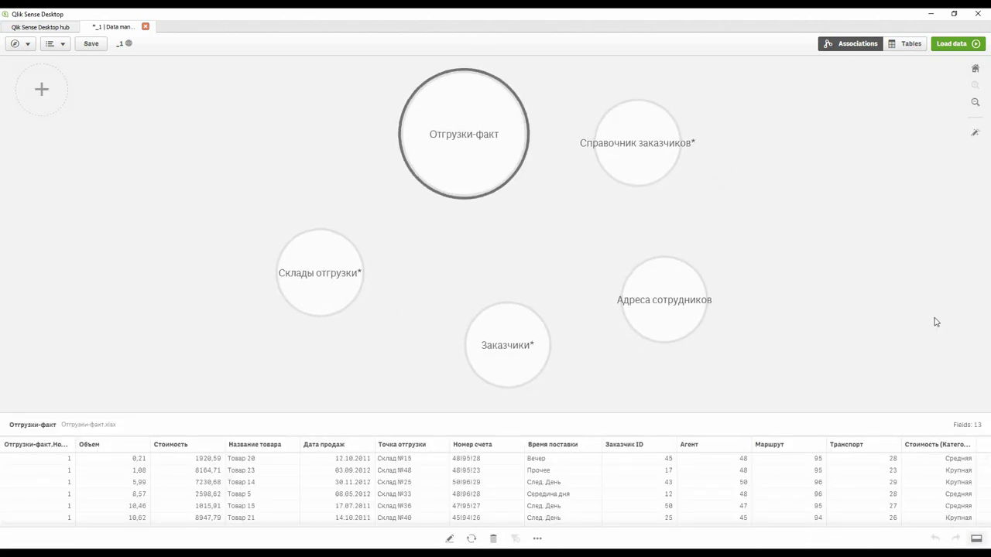
# - Start concatenating the Справочник заказчиков table with Заказчики and show the data preview of their fields
pyautogui.click(636, 149)
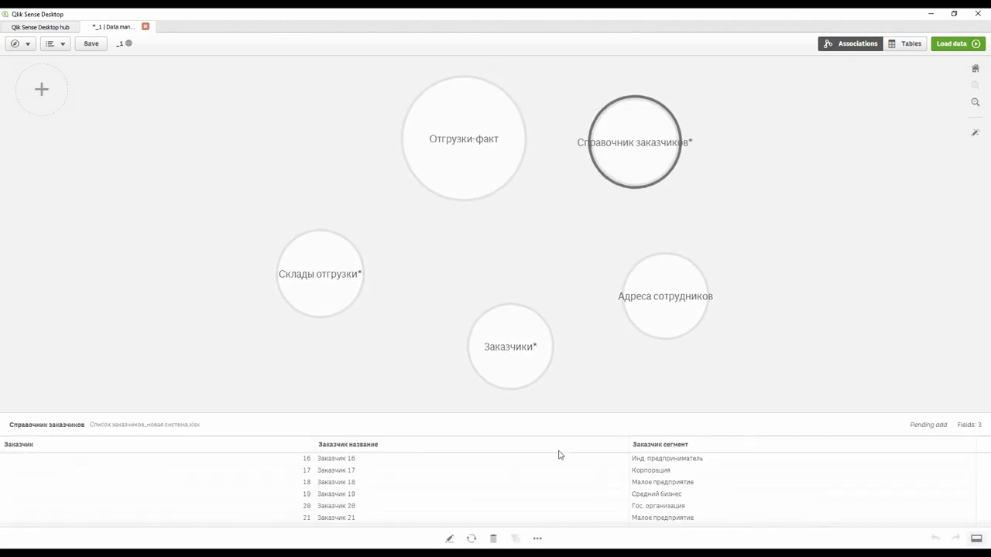
pyautogui.click(538, 541)
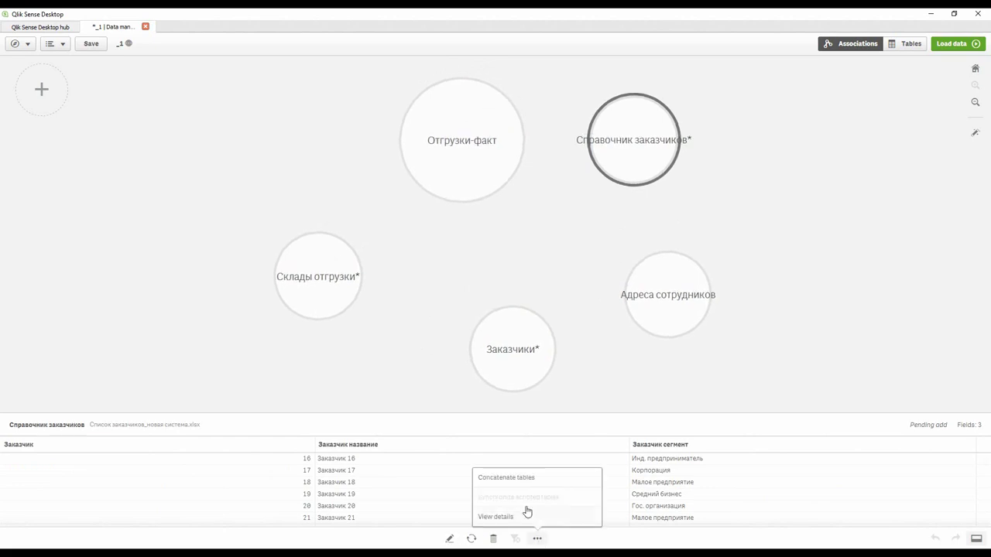
pyautogui.click(519, 478)
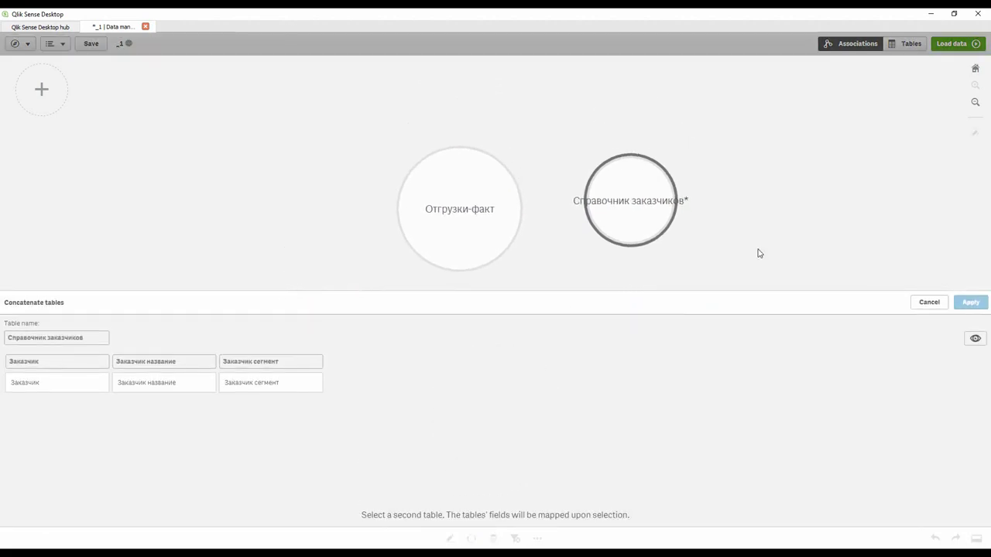
pyautogui.click(740, 230)
pyautogui.moveTo(740, 230); pyautogui.dragTo(741, 115)
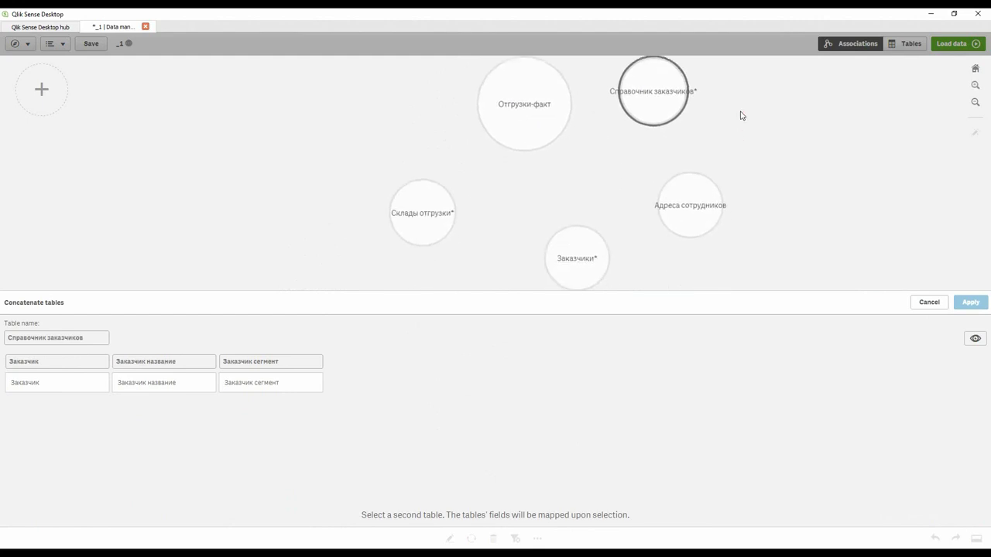
pyautogui.click(573, 246)
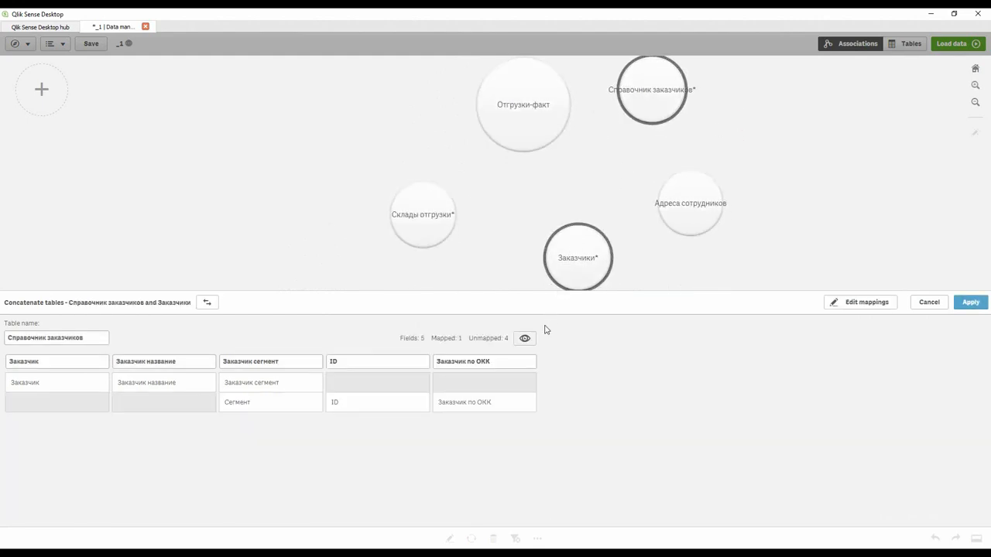
pyautogui.click(525, 340)
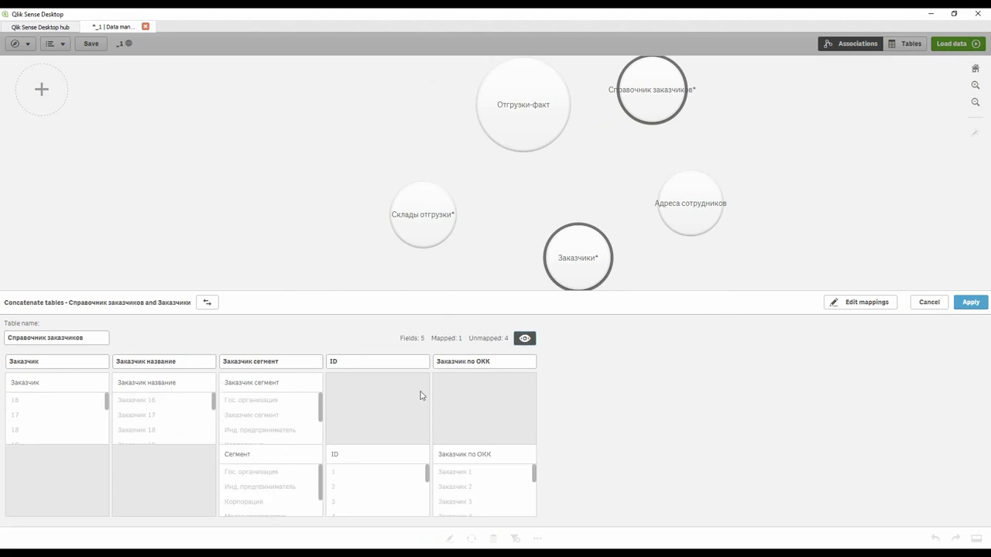
# - Map ID to Заказчик and Заказчик по ОКК to Заказчик название, and apply the concatenation
pyautogui.click(890, 301)
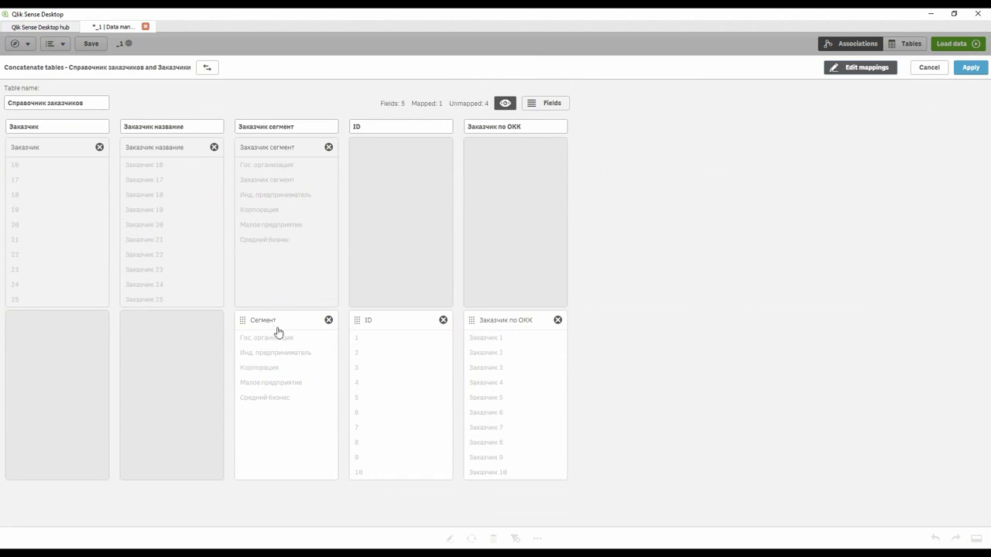
pyautogui.moveTo(396, 326); pyautogui.dragTo(61, 334)
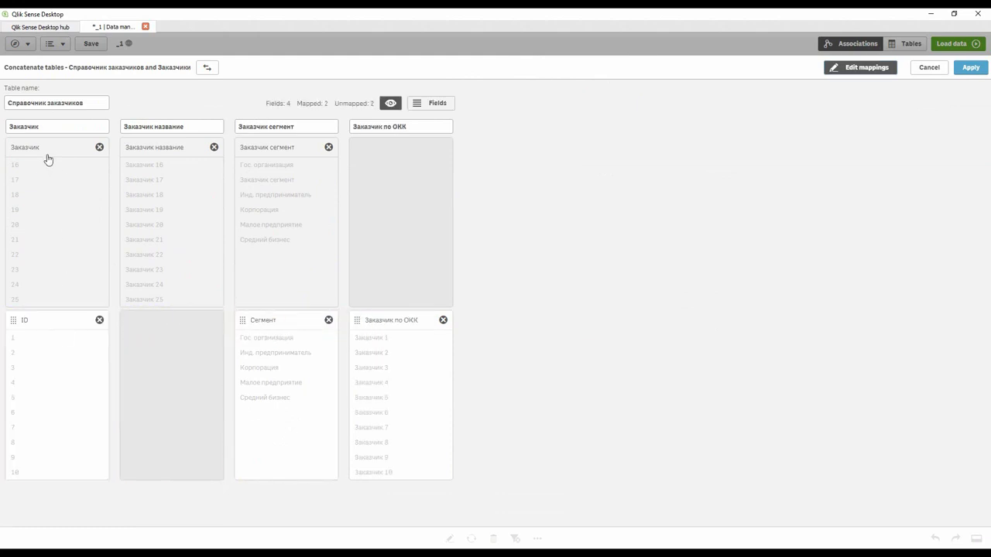
pyautogui.moveTo(391, 322); pyautogui.dragTo(163, 324)
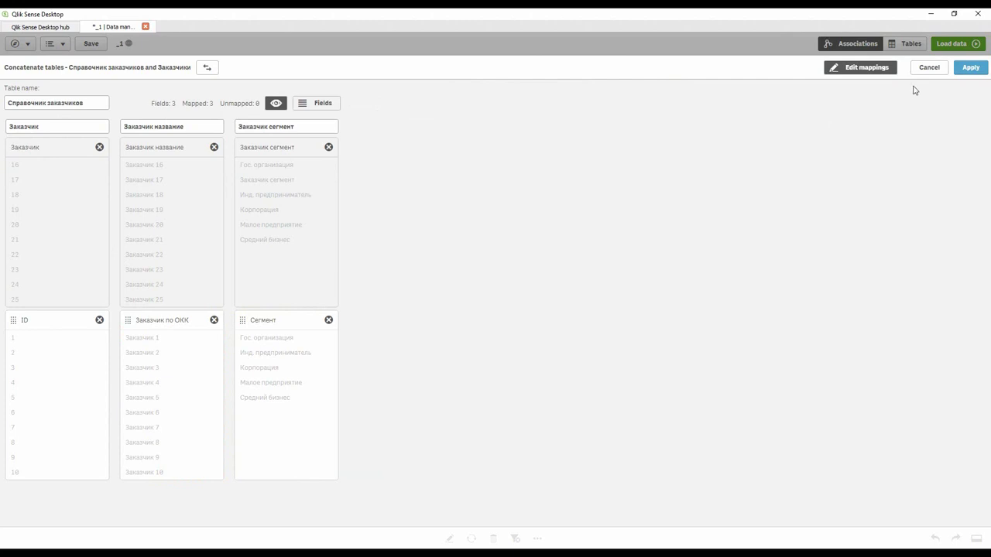
pyautogui.click(970, 67)
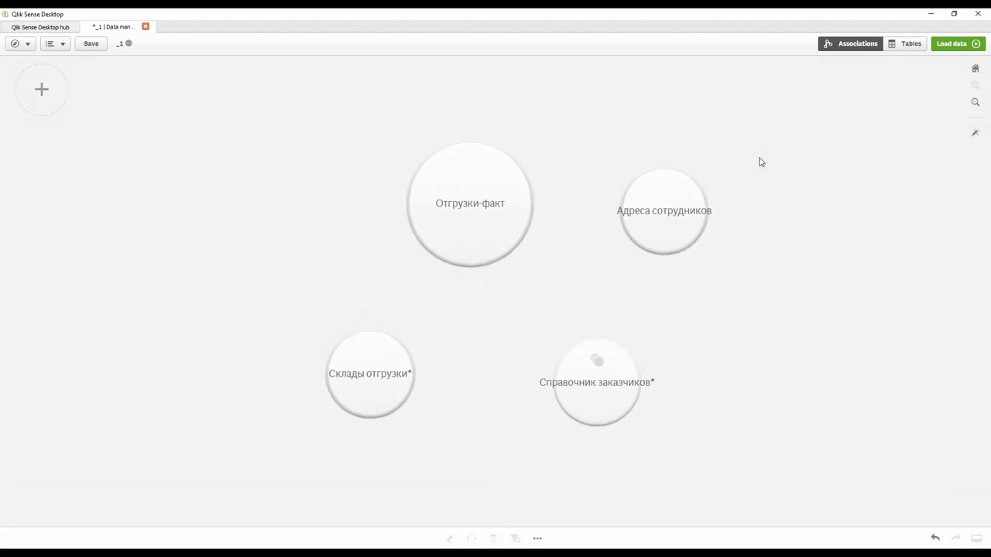
# - Add the Способы поставки table with both fields from Способ поставки.xlsx in File Explorer's Data folder
pyautogui.hotkey('alt', 'Tab')
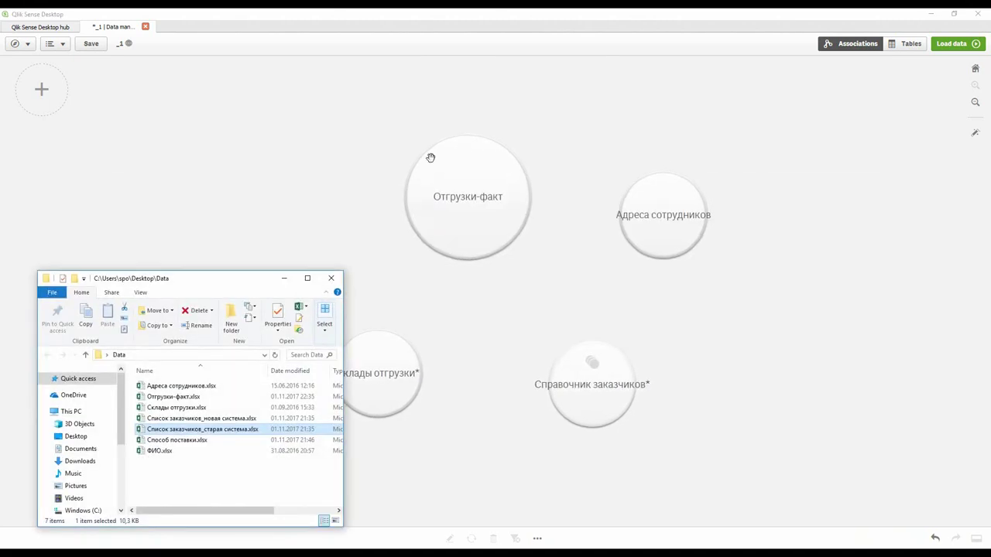
pyautogui.moveTo(199, 441); pyautogui.dragTo(730, 321)
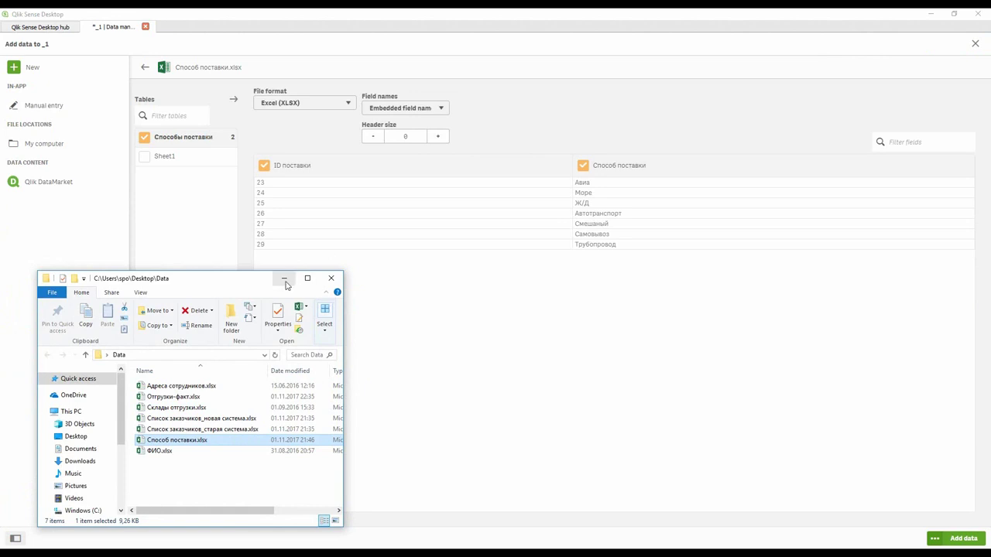
pyautogui.click(285, 280)
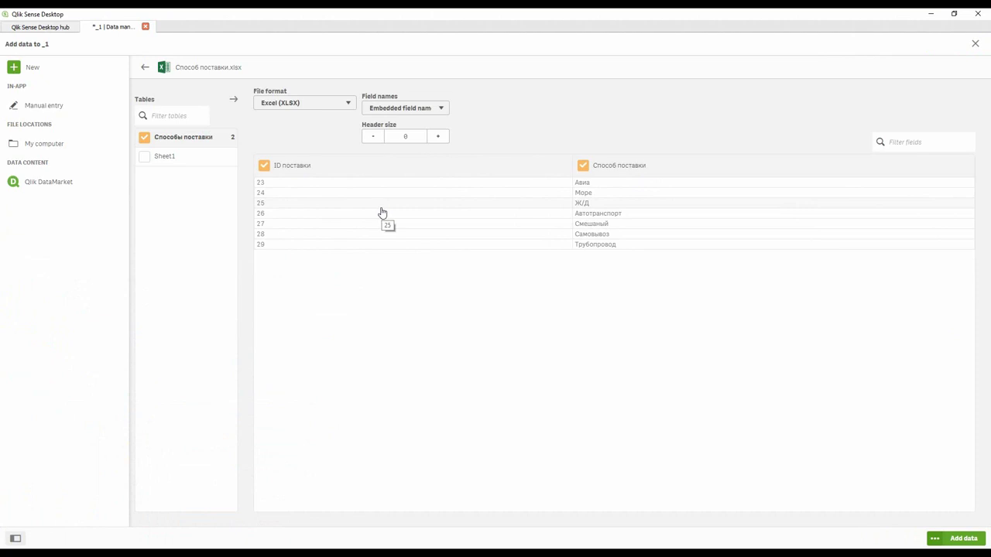
pyautogui.click(963, 539)
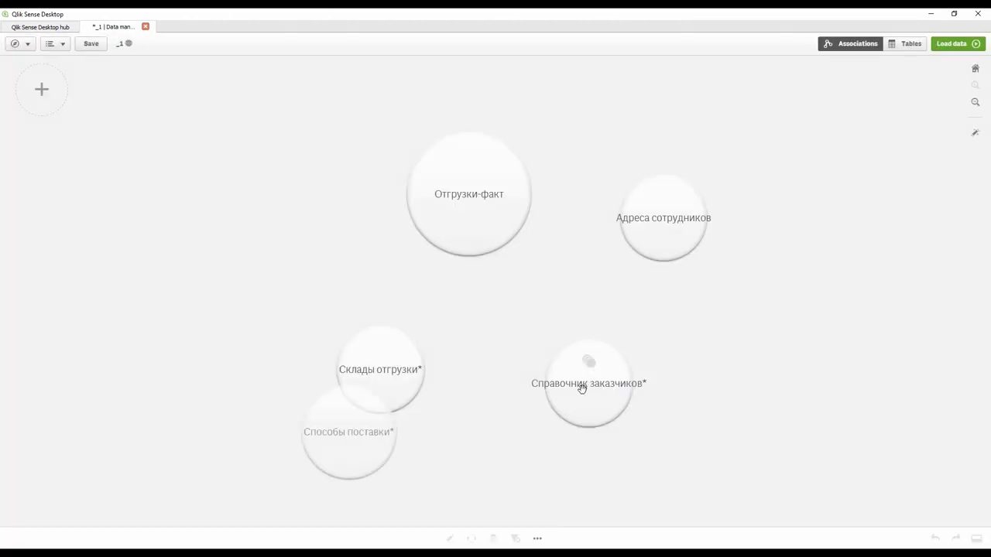
# - Add the ФИО сотрудников table from ФИО.xlsx in File Explorer's Data folder, keeping all three fields
pyautogui.hotkey('alt', 'Tab')
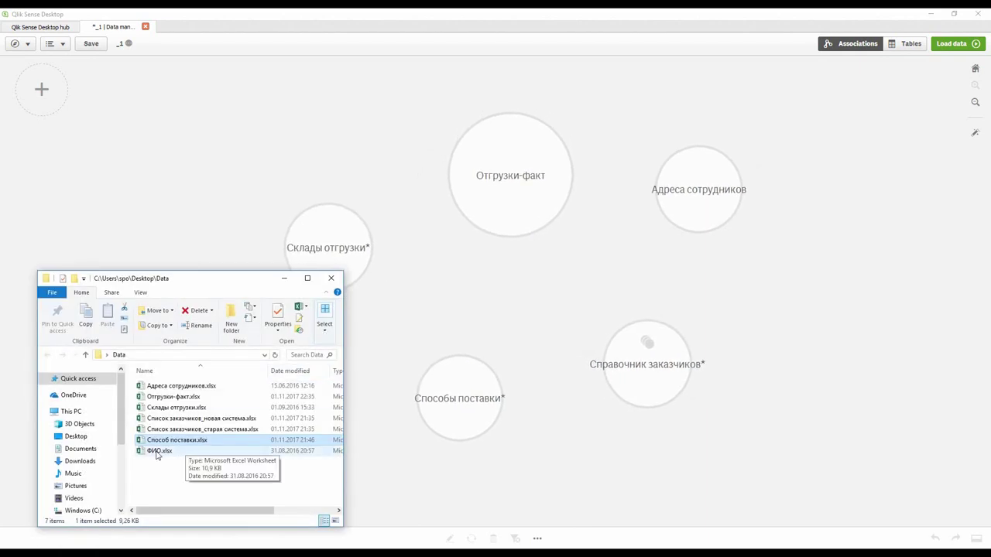
pyautogui.click(161, 451)
pyautogui.moveTo(161, 454); pyautogui.dragTo(681, 308)
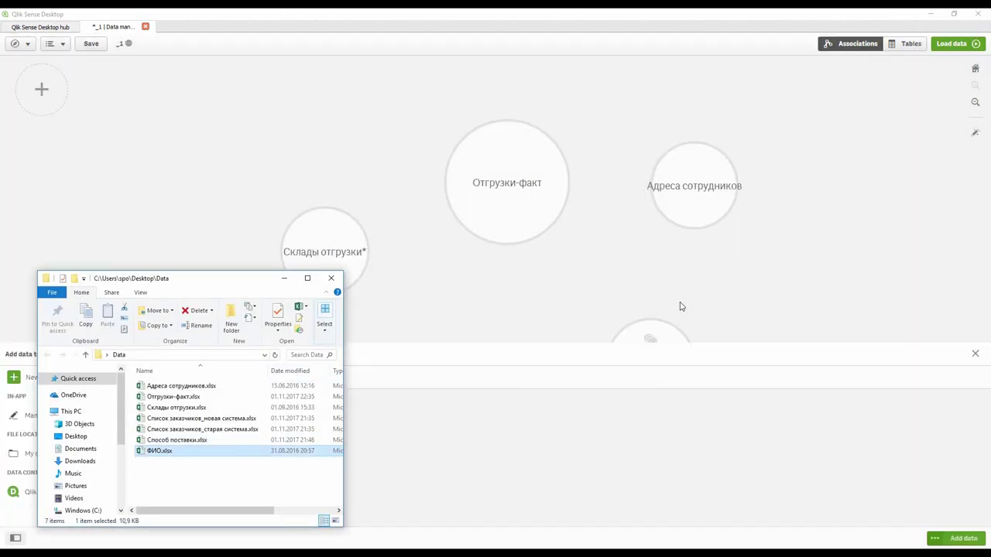
pyautogui.click(284, 279)
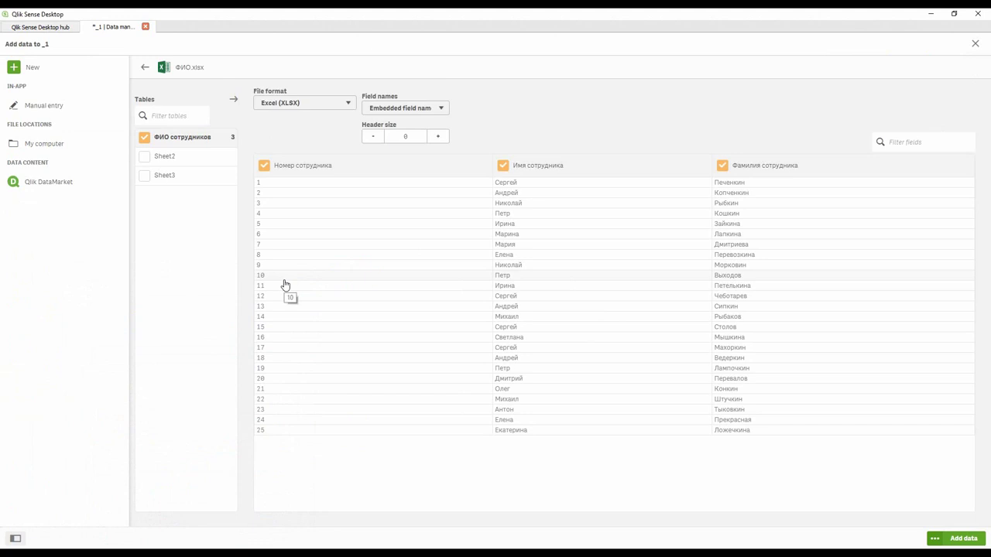
pyautogui.click(964, 541)
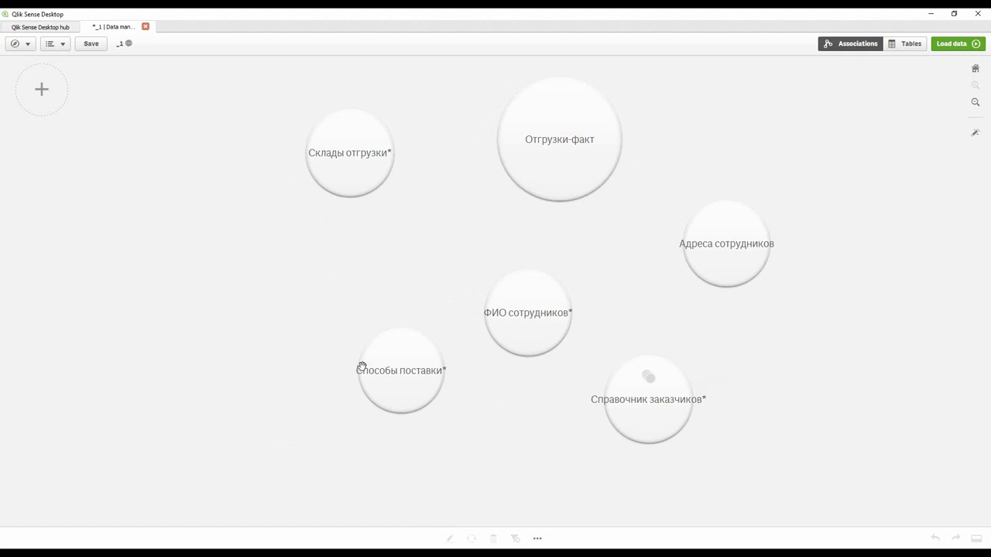
# - Preview the Способы поставки, Склады отгрузки and Адреса сотрудников tables, and check which tables Адреса сотрудников could be associated with
pyautogui.click(400, 359)
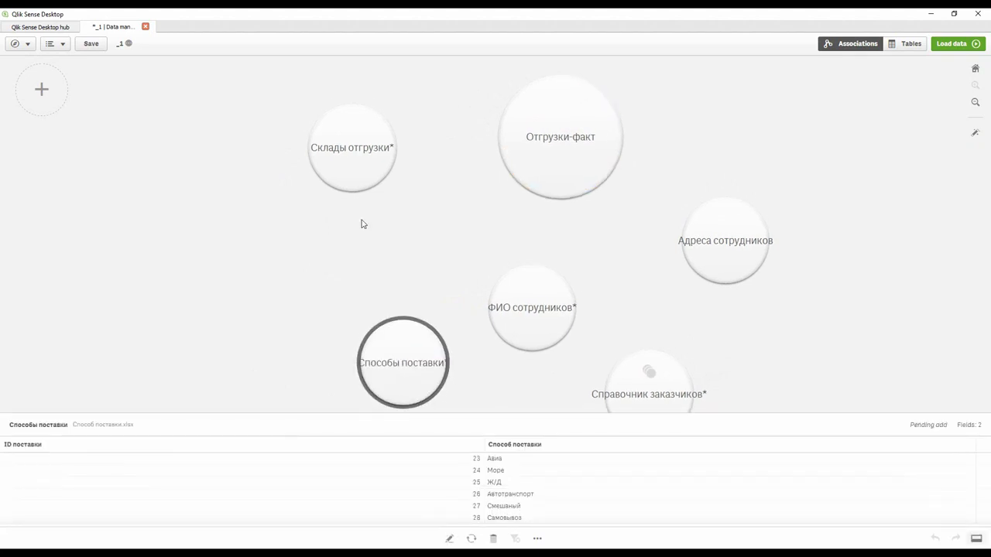
pyautogui.click(358, 149)
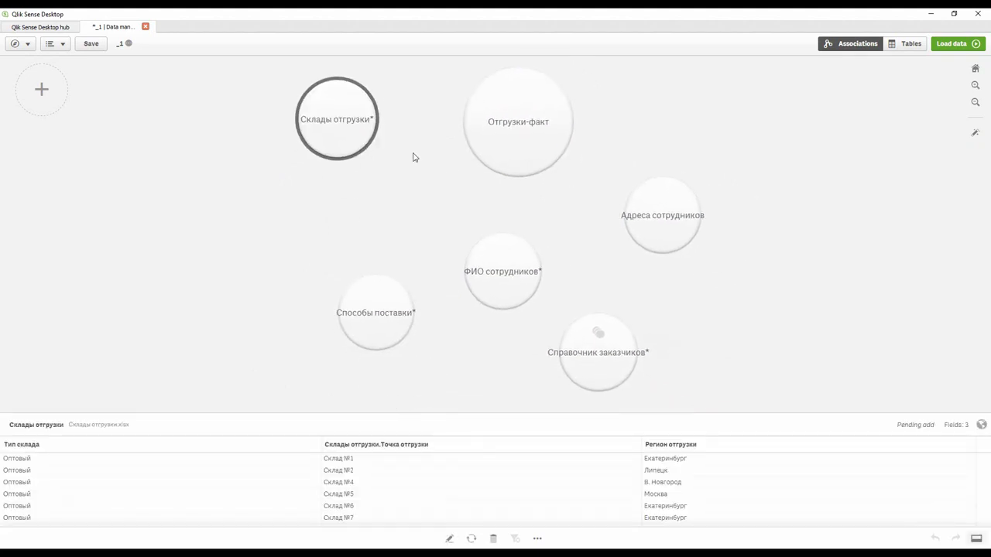
pyautogui.click(649, 207)
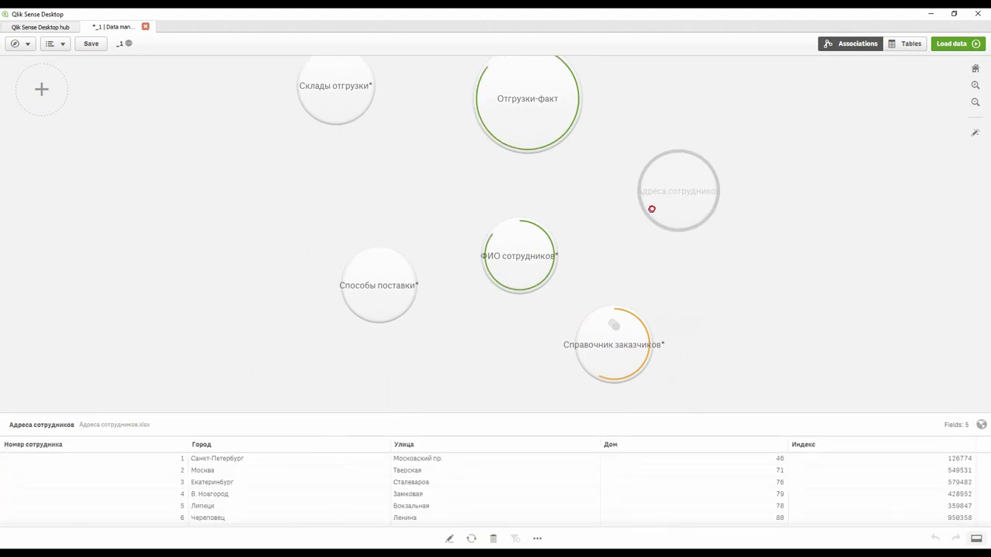
pyautogui.moveTo(651, 209); pyautogui.dragTo(624, 261)
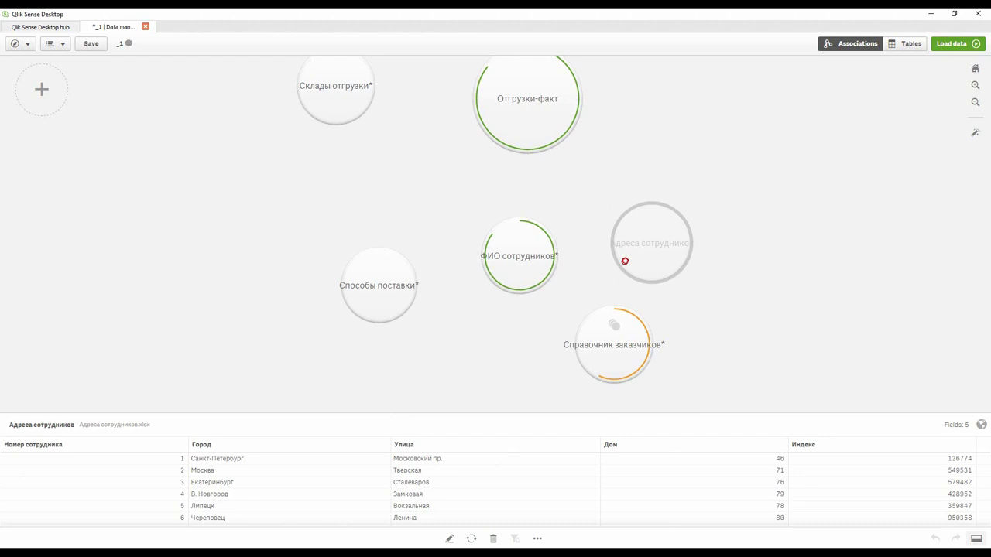
pyautogui.moveTo(625, 261); pyautogui.dragTo(624, 261)
pyautogui.moveTo(377, 253); pyautogui.dragTo(485, 266)
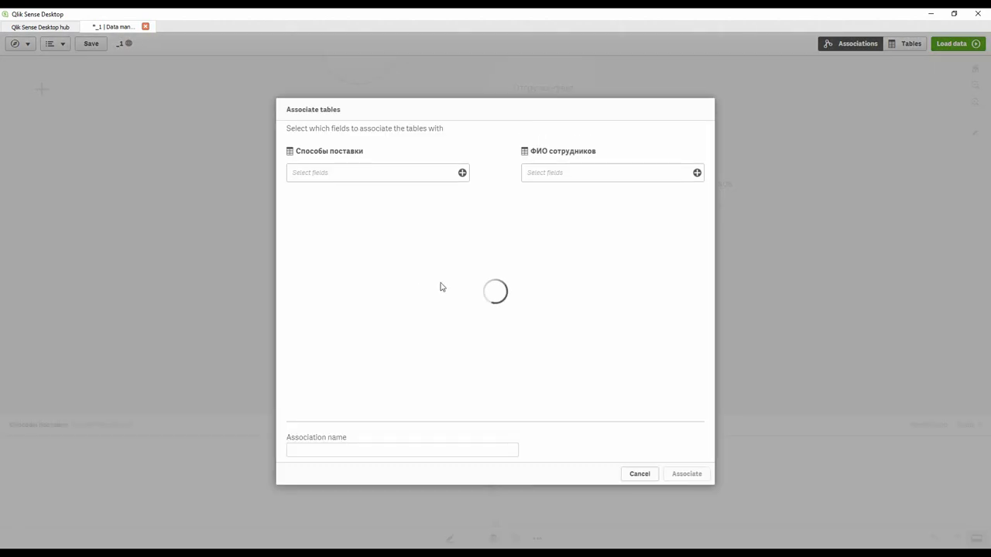
pyautogui.click(347, 176)
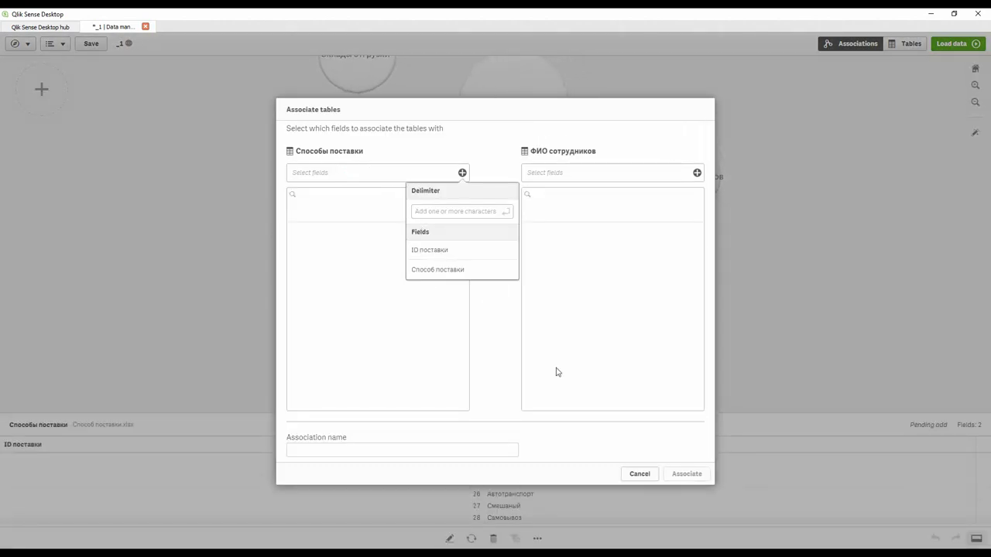
pyautogui.click(641, 475)
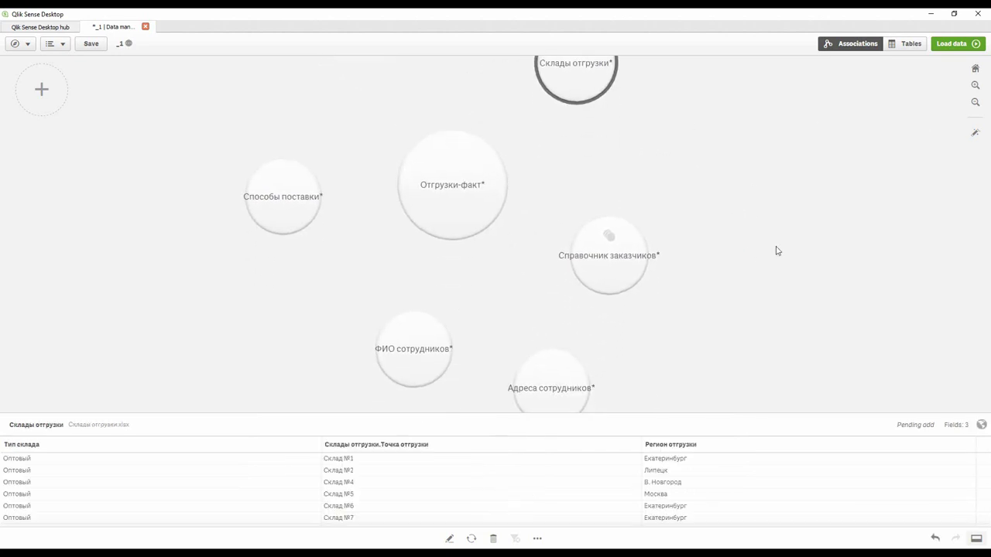
# - Associate all tables automatically using the recommendations, and preview the association between Способы поставки and Отгрузки-факт
pyautogui.click(975, 135)
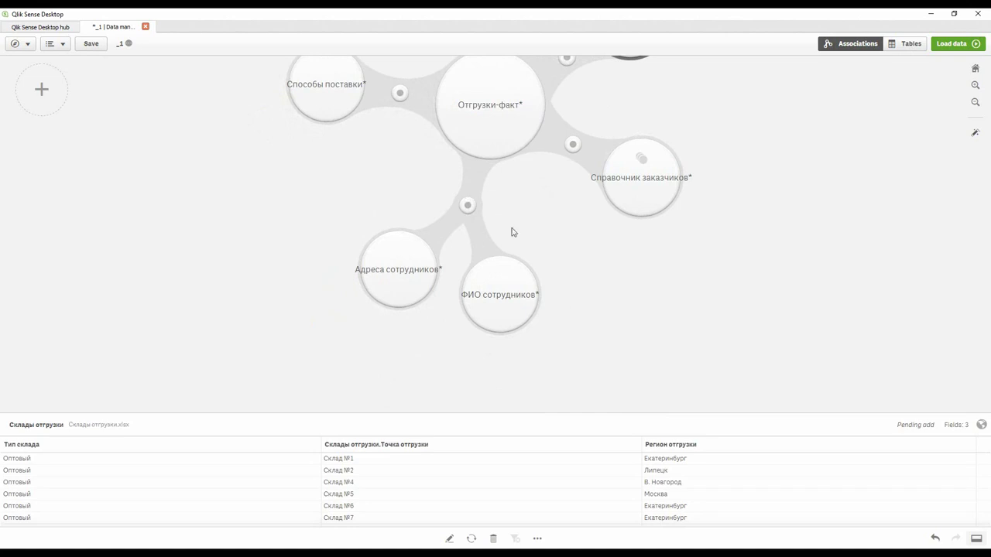
pyautogui.moveTo(635, 109); pyautogui.dragTo(631, 158)
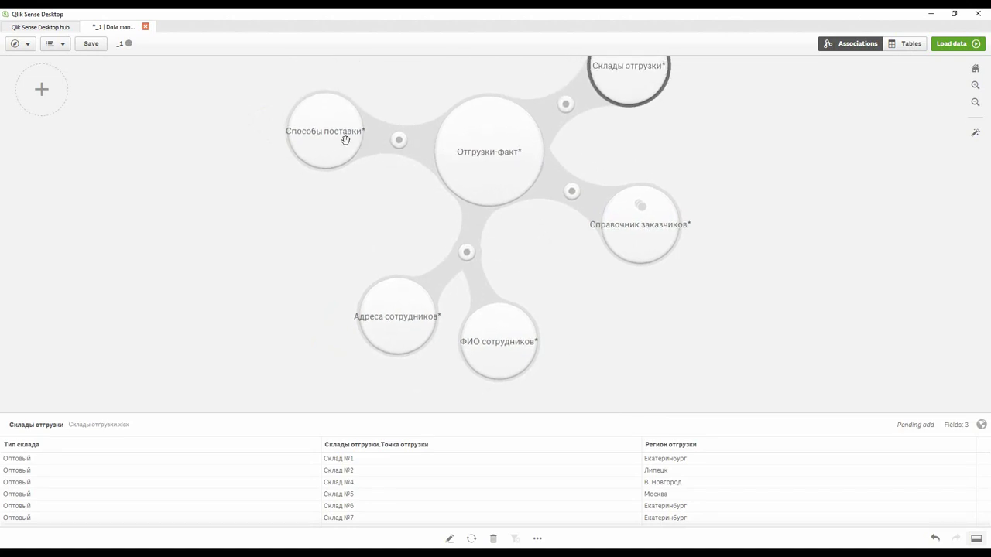
pyautogui.click(398, 140)
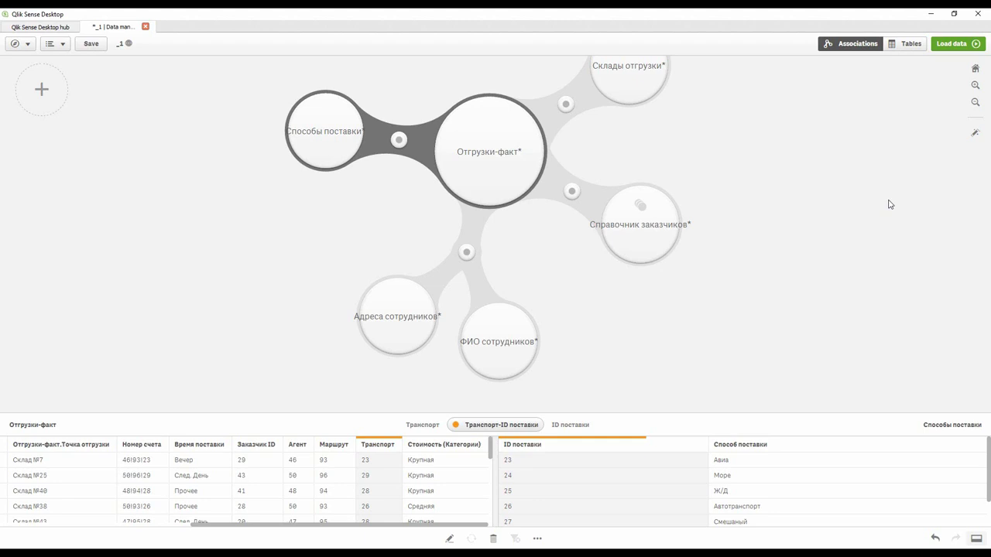
# - Load the associated tables' data into the app and dismiss the load dialog
pyautogui.click(949, 44)
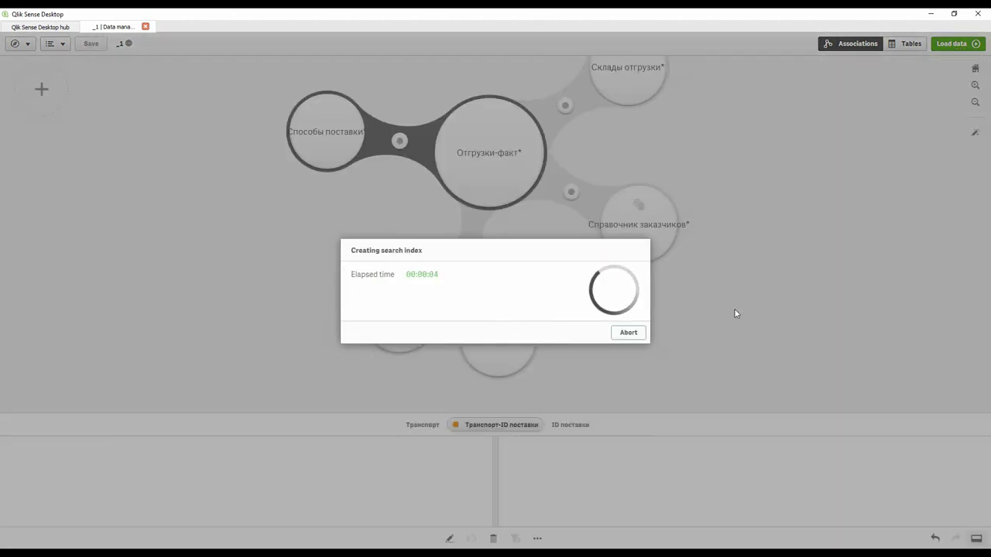
pyautogui.click(566, 326)
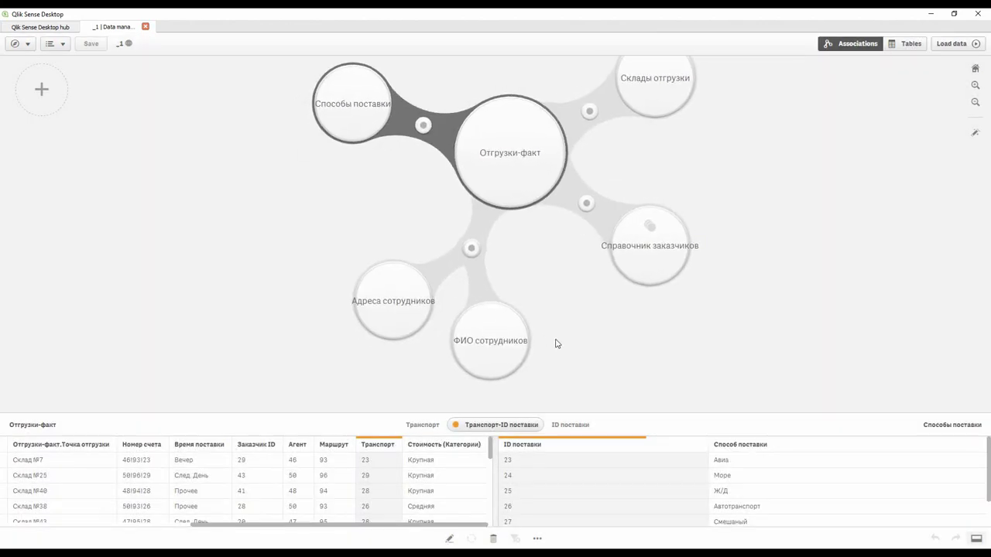
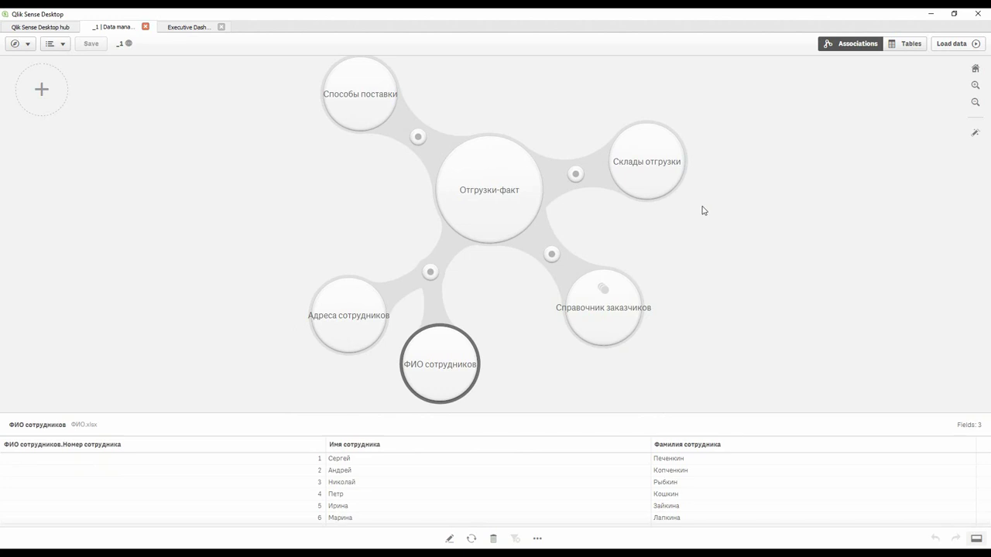
# - Go to the app overview and open My new sheet for editing
pyautogui.click(15, 44)
pyautogui.click(35, 68)
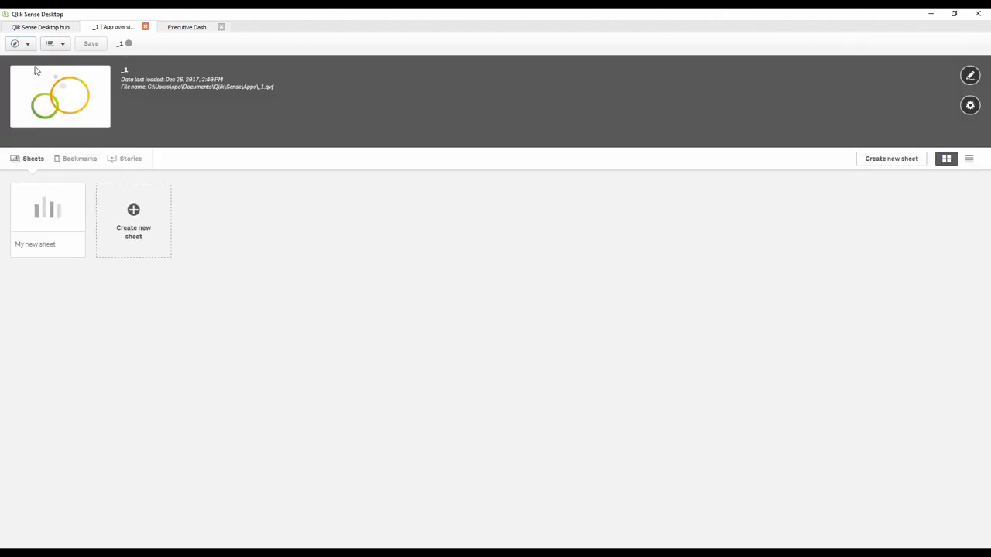
pyautogui.click(57, 213)
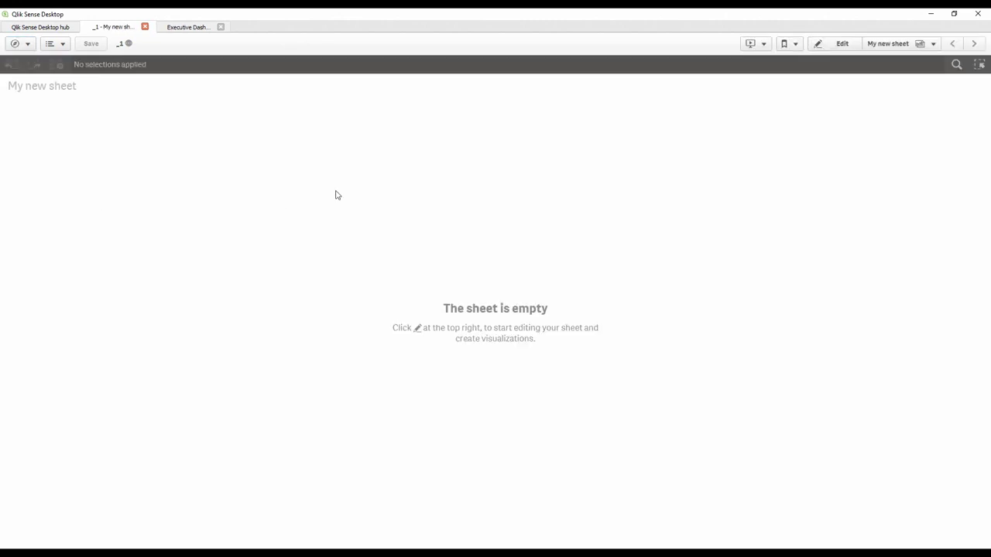
pyautogui.click(836, 48)
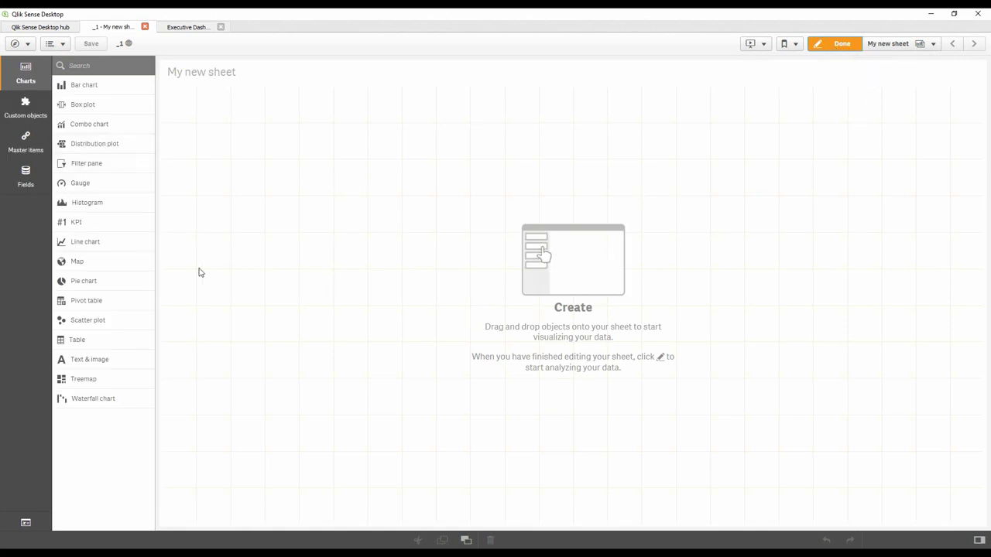
# - Show the fields of all tables and add narrow filter panes for Фамилия сотрудника and Имя сотрудника to the sheet
pyautogui.click(24, 183)
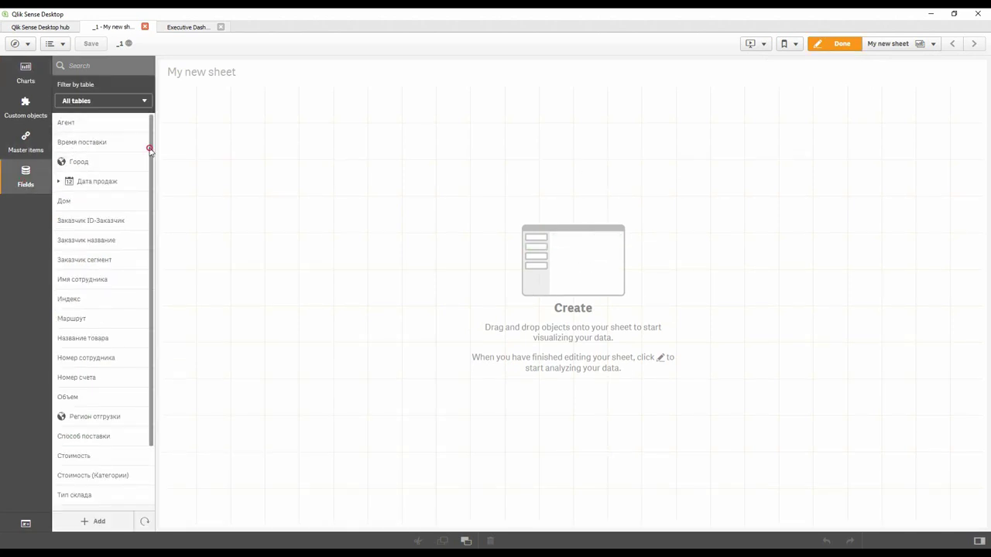
pyautogui.moveTo(149, 150); pyautogui.dragTo(152, 199)
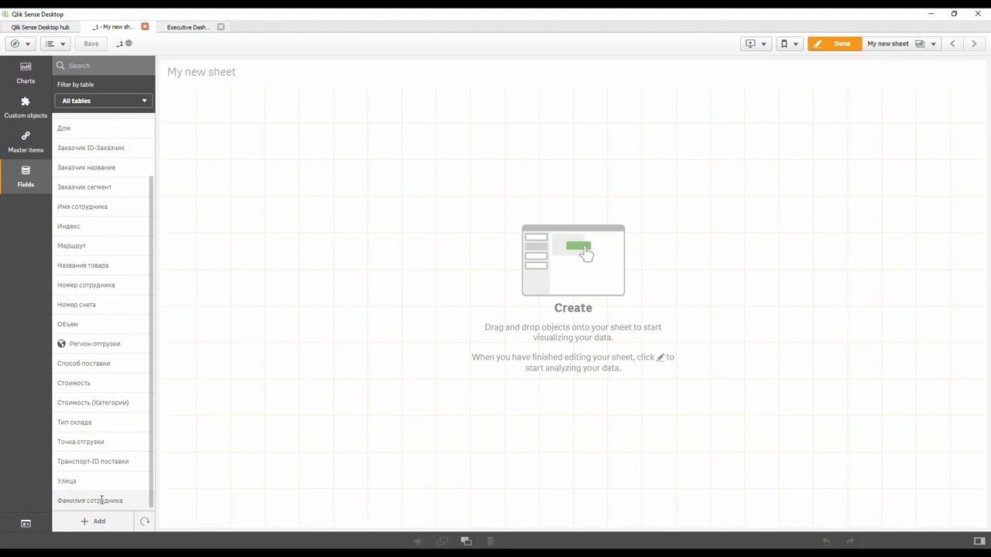
pyautogui.moveTo(97, 500); pyautogui.dragTo(242, 291)
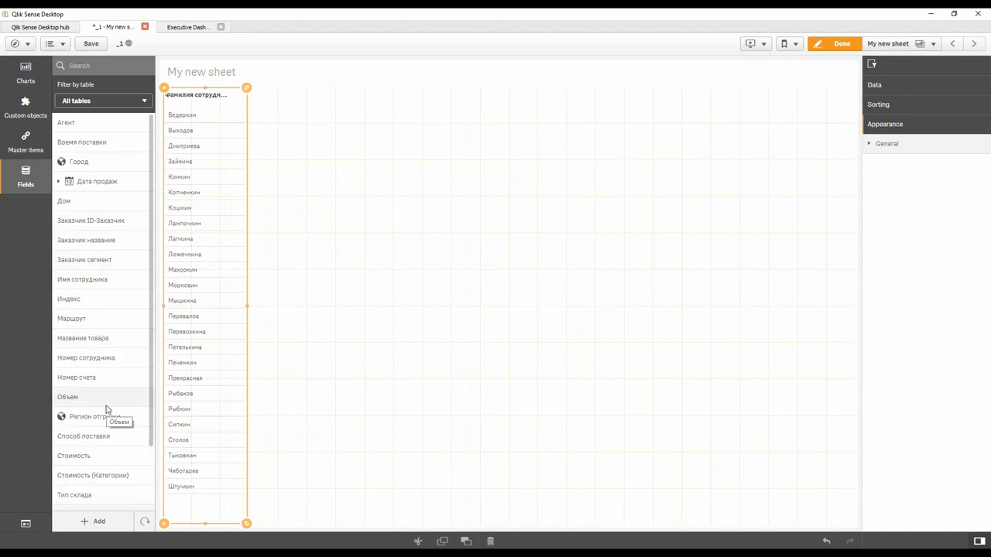
pyautogui.moveTo(106, 279); pyautogui.dragTo(195, 265)
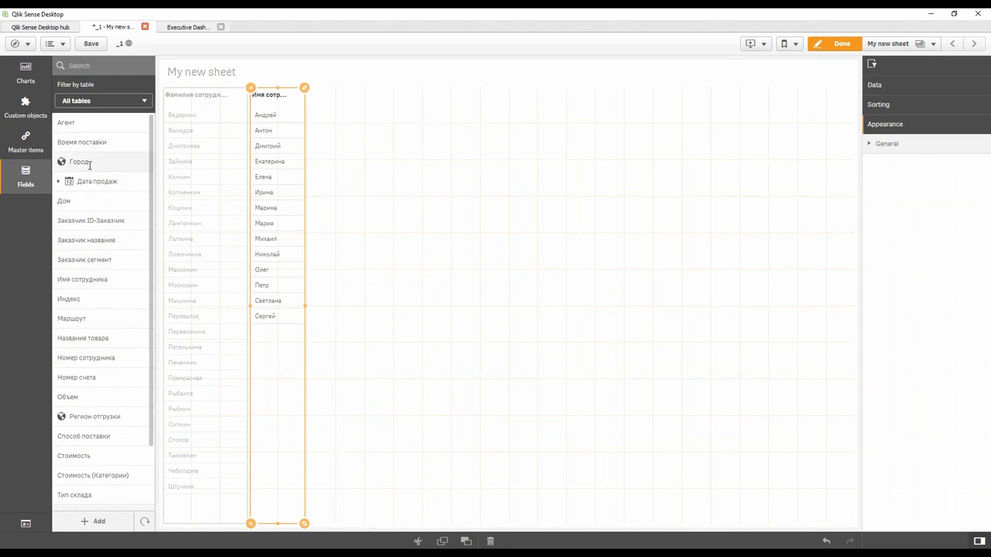
# - Add narrow filter panes for Город and Название товара beside the Имя сотрудника pane
pyautogui.moveTo(90, 165); pyautogui.dragTo(511, 248)
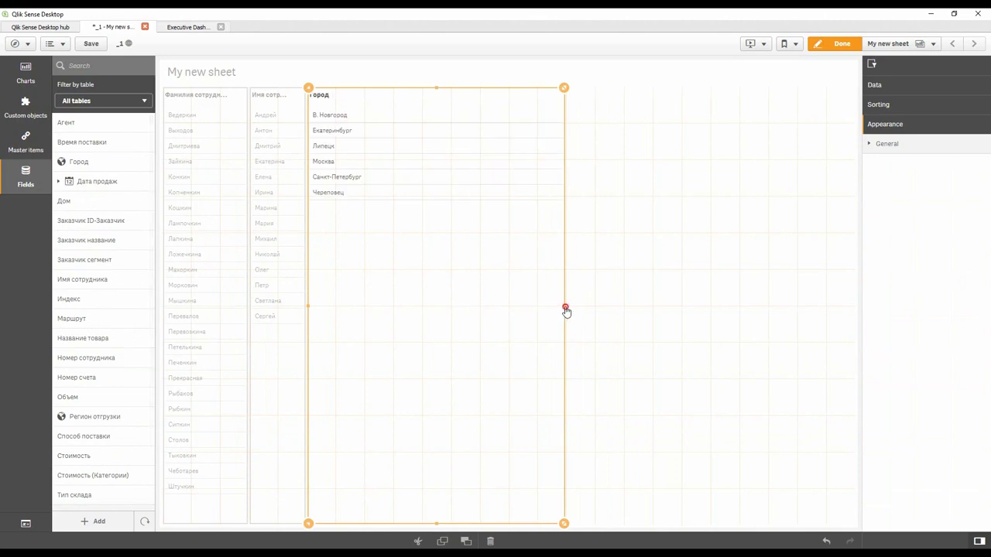
pyautogui.moveTo(566, 309); pyautogui.dragTo(364, 307)
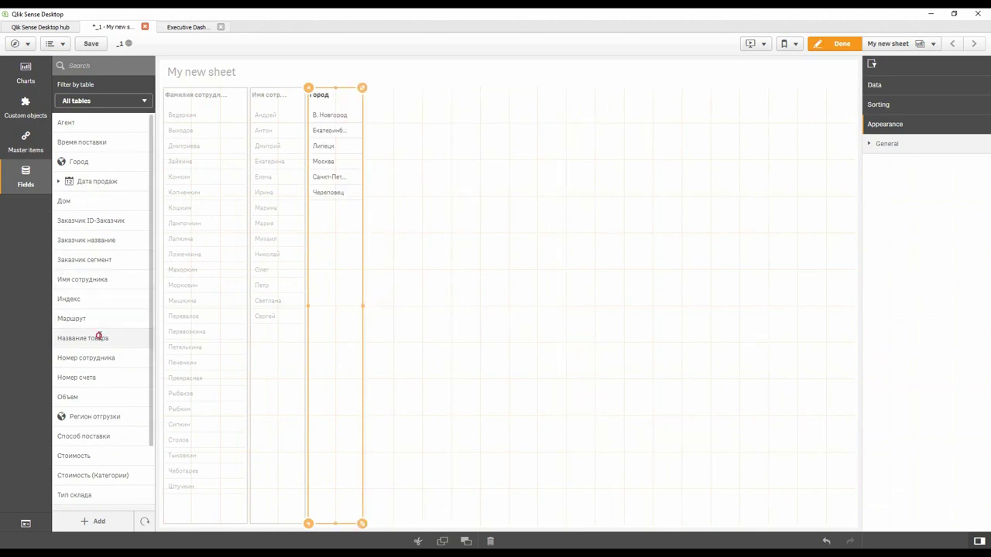
pyautogui.moveTo(99, 337); pyautogui.dragTo(420, 300)
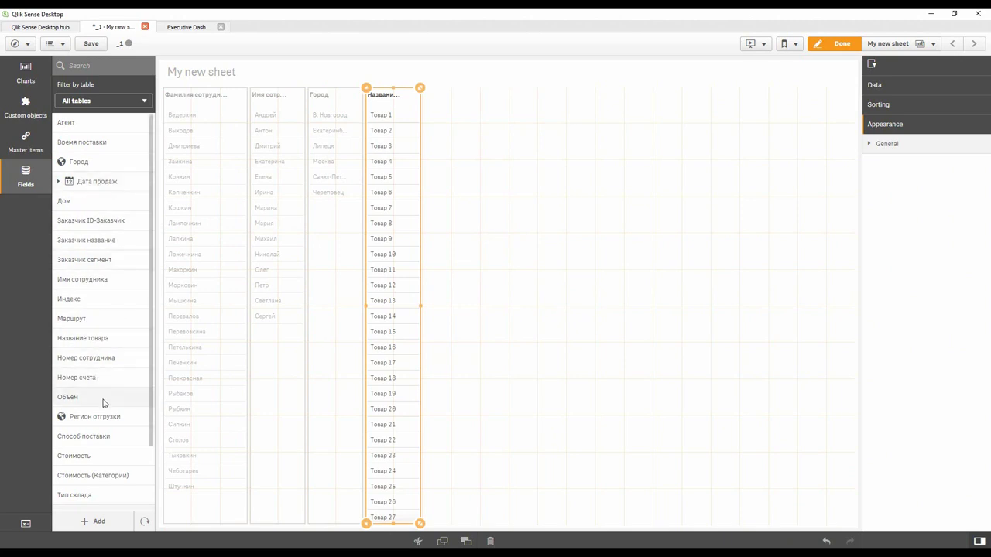
# - Add filter panes for Регион отгрузки and Способ поставки beside Название товара, narrowing each to a slim column
pyautogui.moveTo(104, 416); pyautogui.dragTo(464, 333)
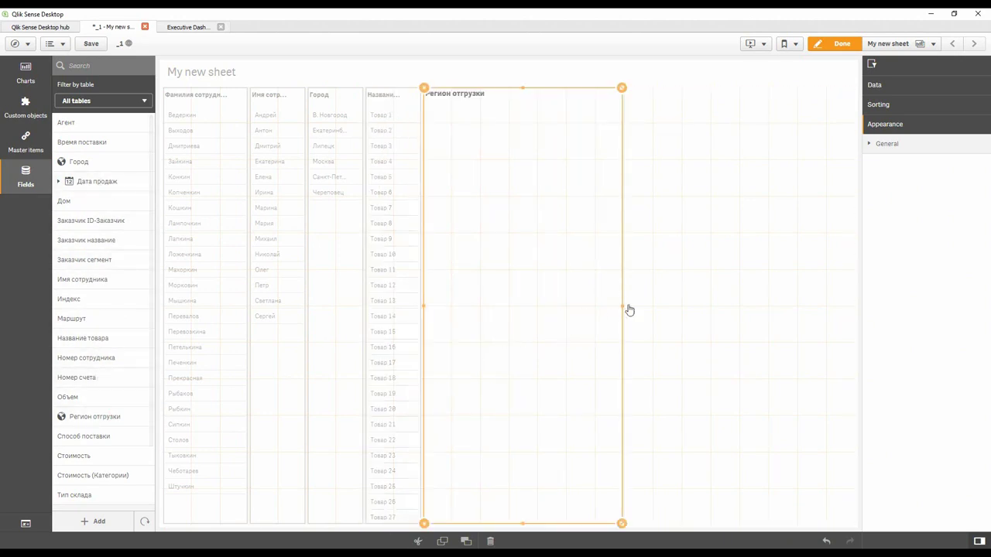
pyautogui.moveTo(630, 310); pyautogui.dragTo(508, 307)
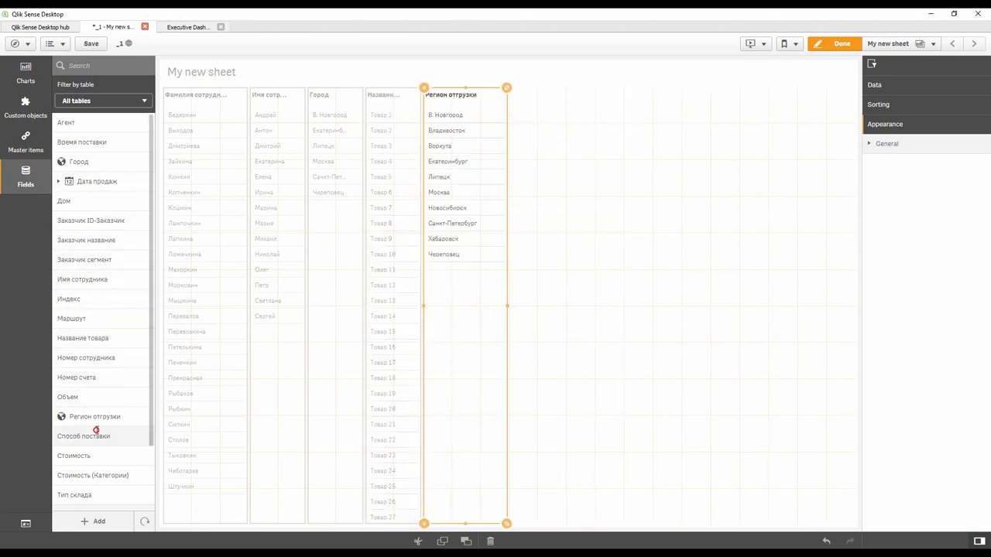
pyautogui.moveTo(96, 431); pyautogui.dragTo(748, 322)
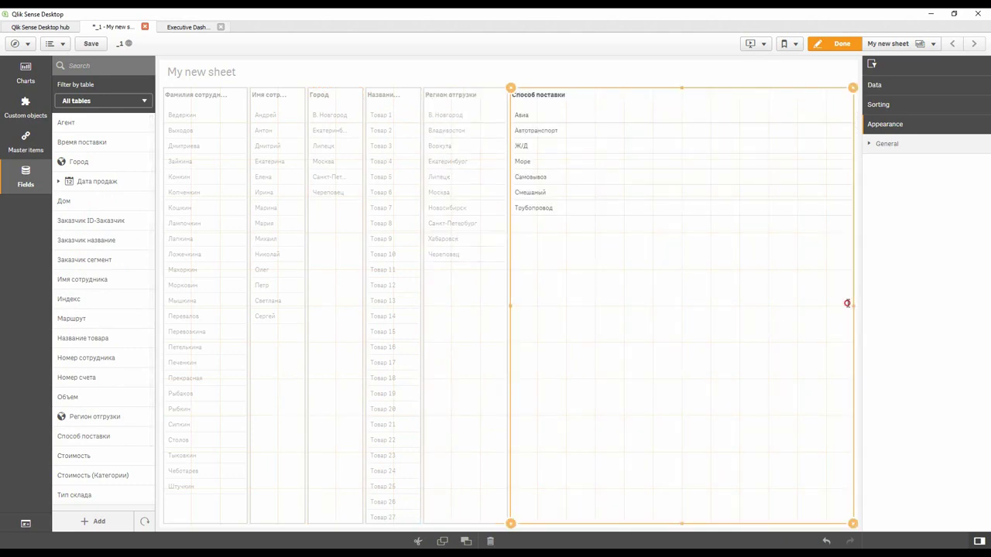
pyautogui.moveTo(847, 303); pyautogui.dragTo(593, 302)
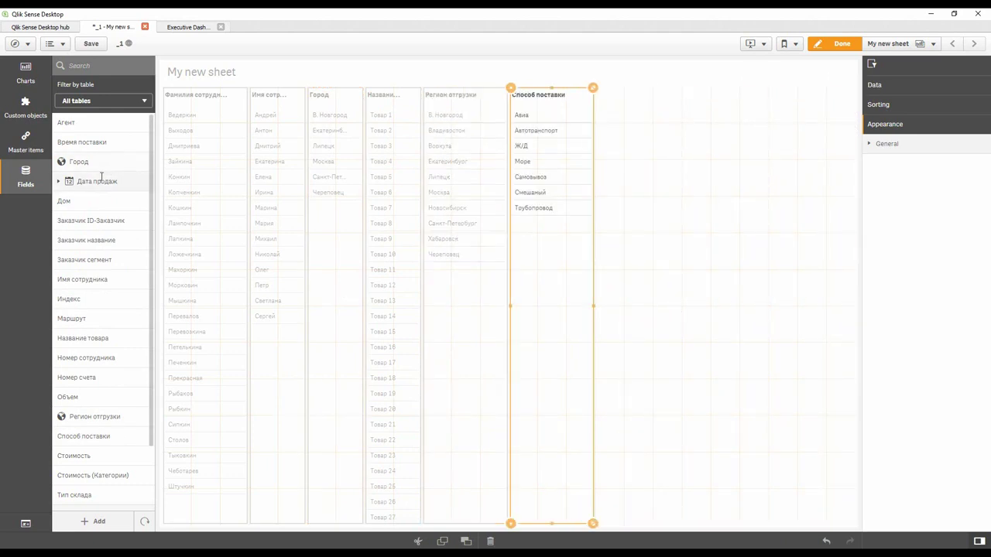
# - Add filter panes for Дата продаж and Объем in the remaining space and finish editing the sheet
pyautogui.moveTo(100, 178); pyautogui.dragTo(651, 247)
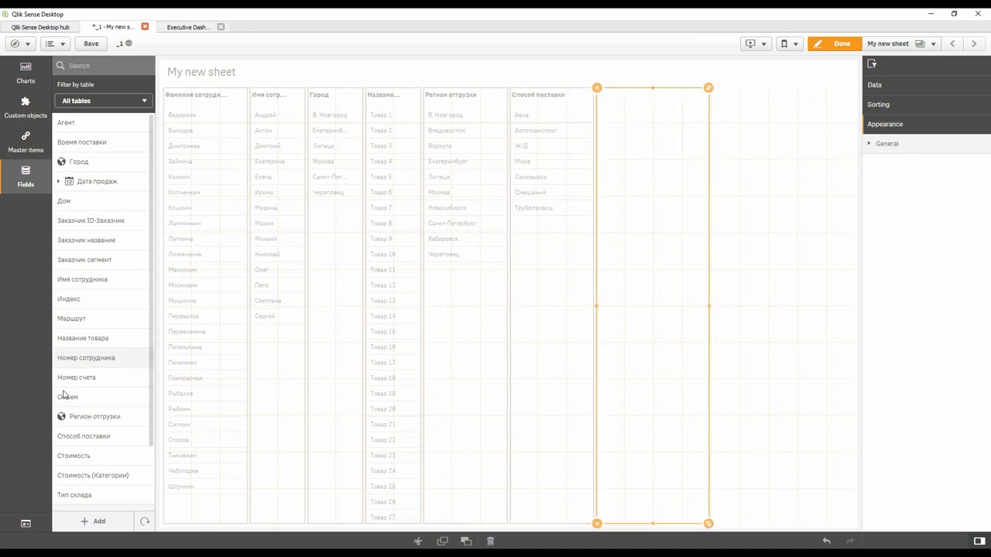
pyautogui.moveTo(65, 395); pyautogui.dragTo(756, 335)
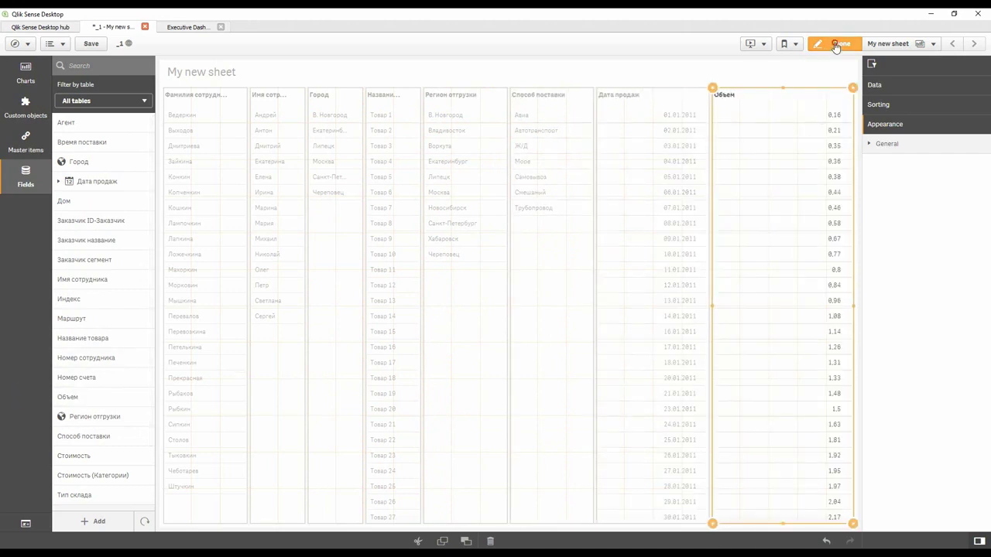
pyautogui.click(837, 46)
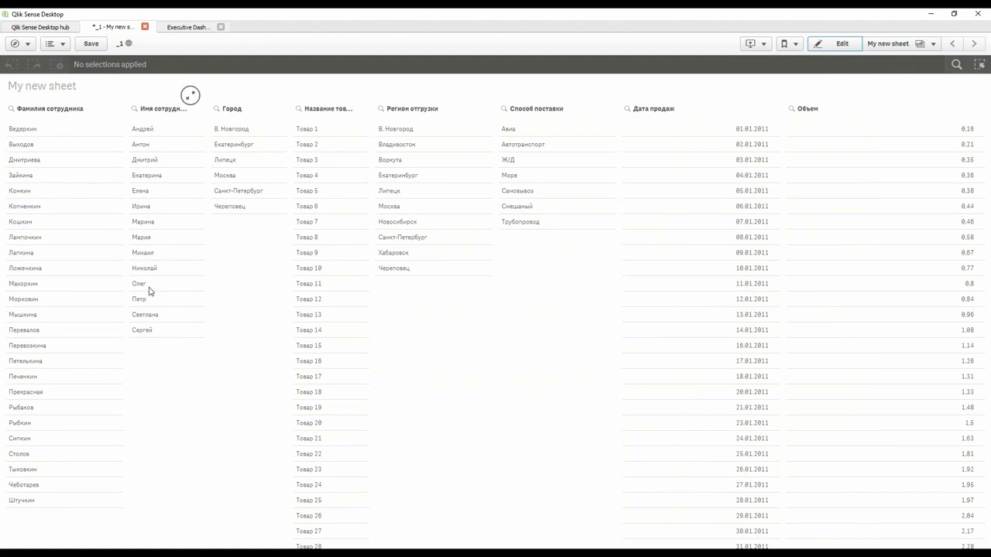
# - Filter by the last entry in Имя сотрудника and check the first two possible surnames individually, clearing each surname selection
pyautogui.click(143, 330)
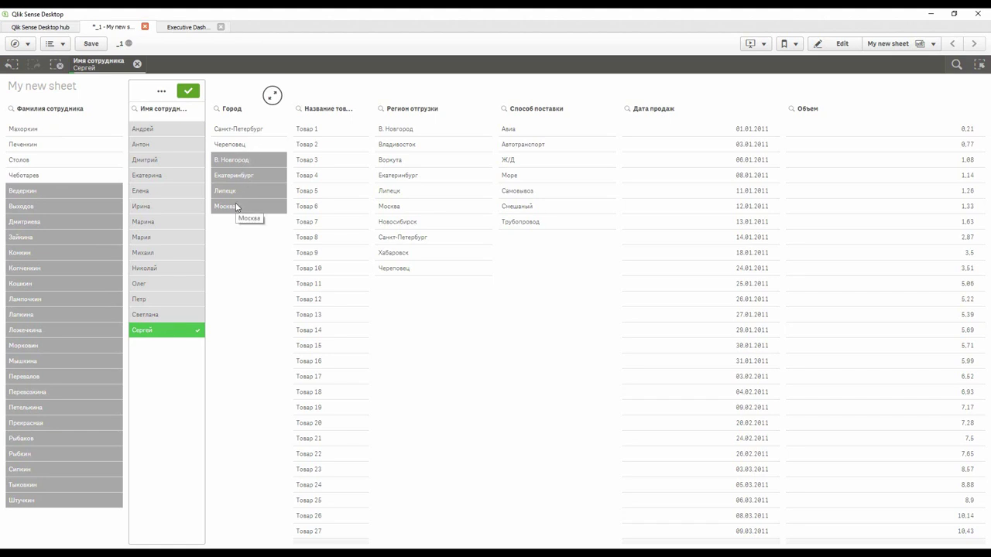
pyautogui.click(33, 130)
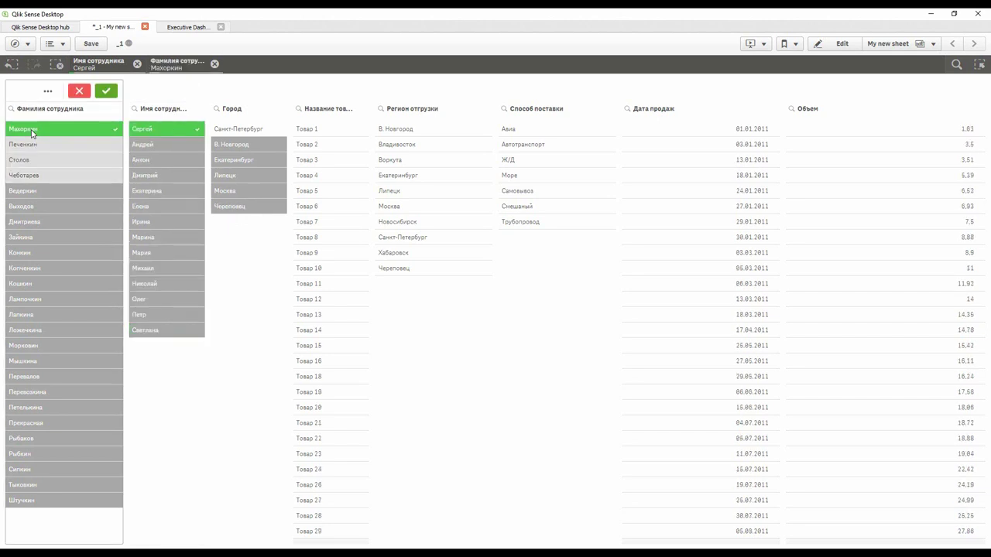
pyautogui.click(32, 132)
pyautogui.click(36, 147)
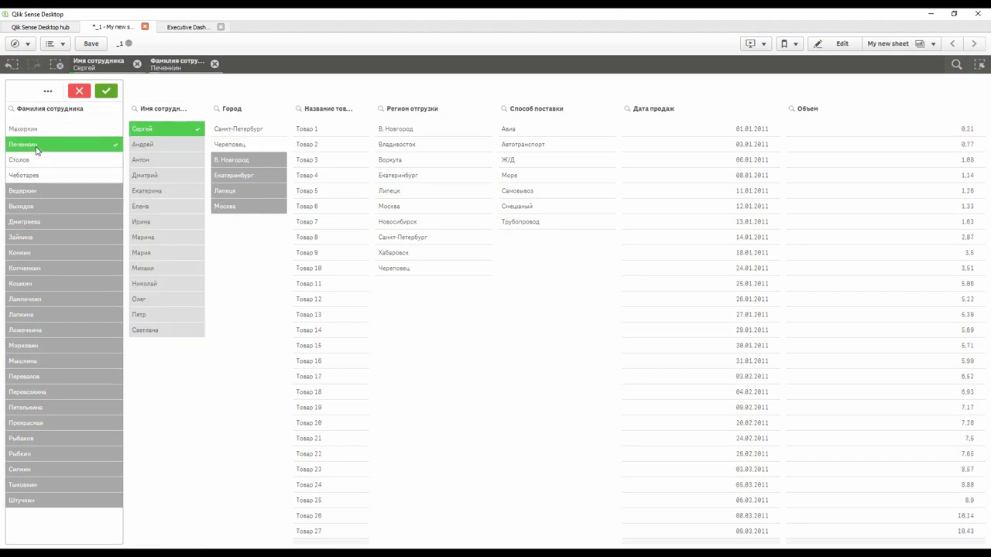
pyautogui.click(37, 149)
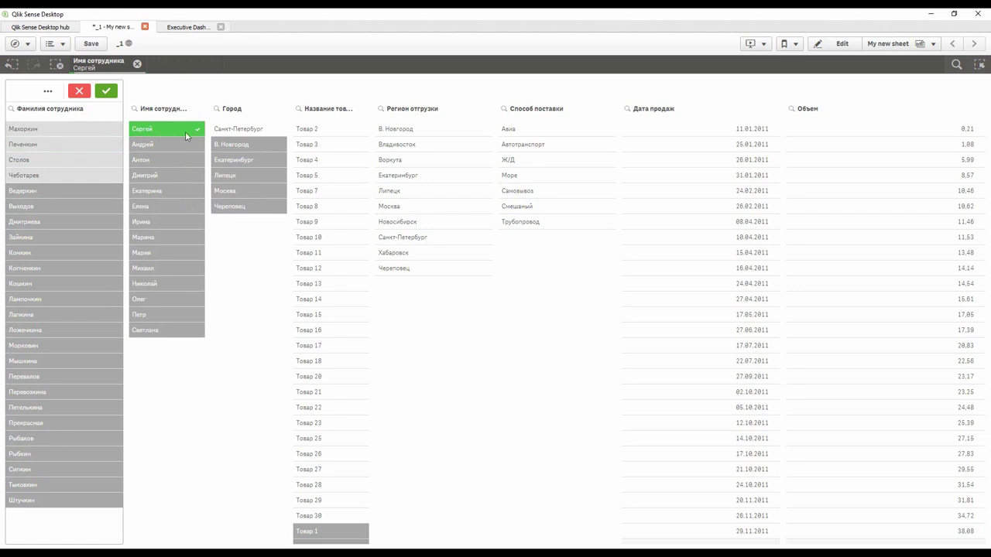
# - Check Санкт-Петербург and Череповец individually in Город for the selected first name, clearing each city selection
pyautogui.click(239, 130)
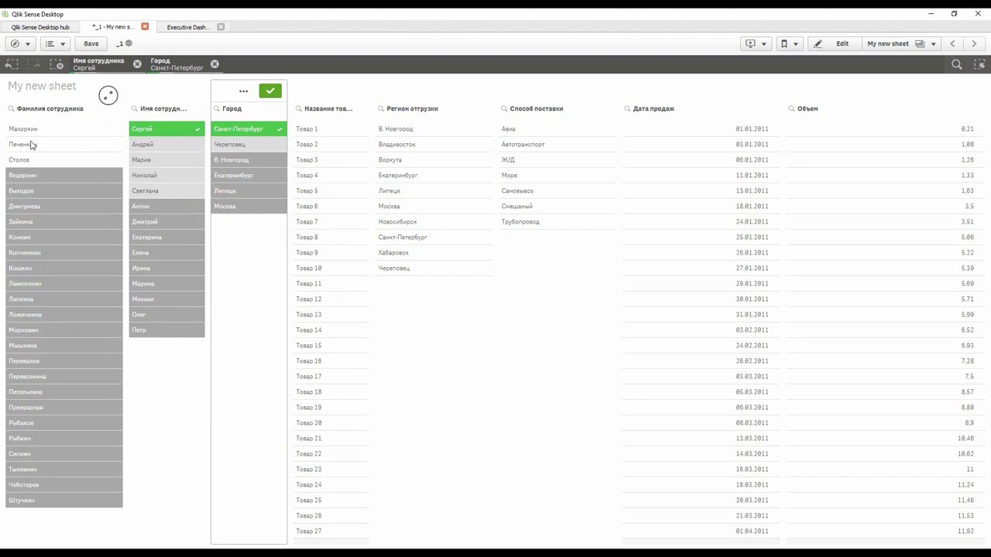
pyautogui.click(235, 134)
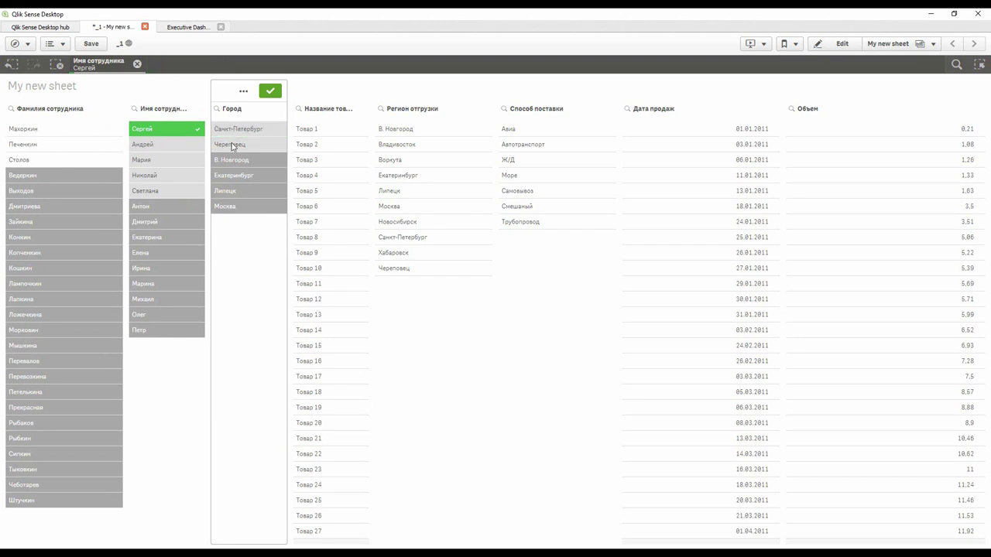
pyautogui.click(232, 145)
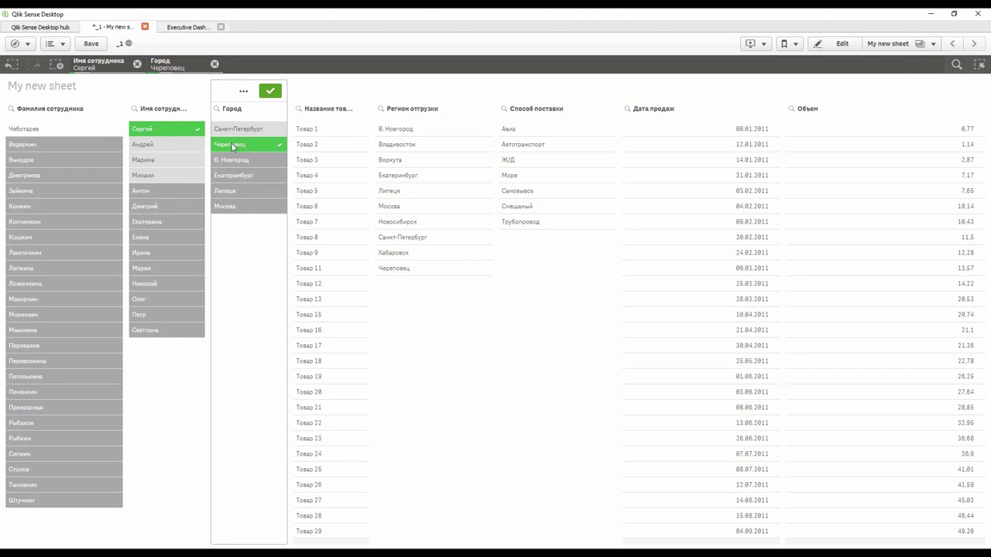
pyautogui.click(232, 144)
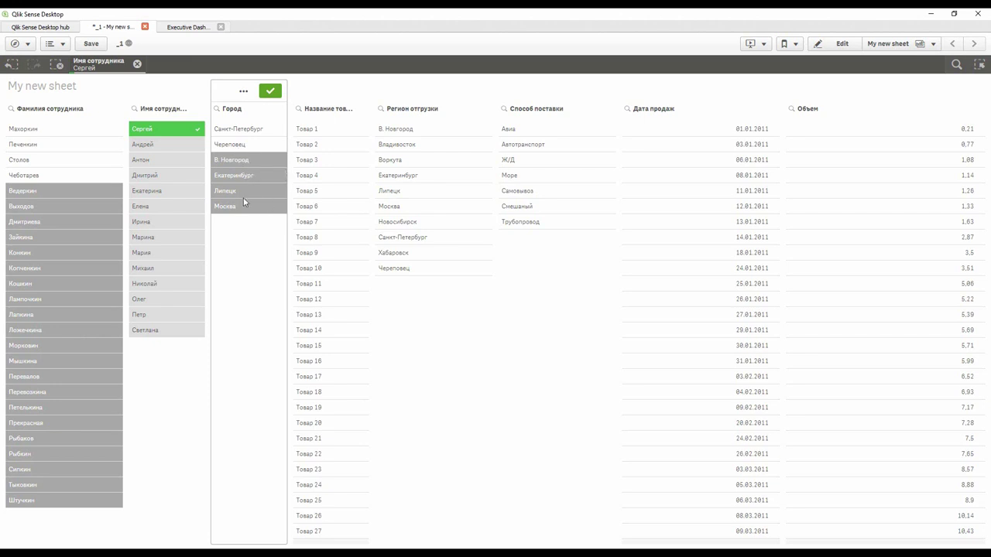
# - Replace the first-name filter with Москва in Город and the third possible entry in Имя сотрудника
pyautogui.click(153, 129)
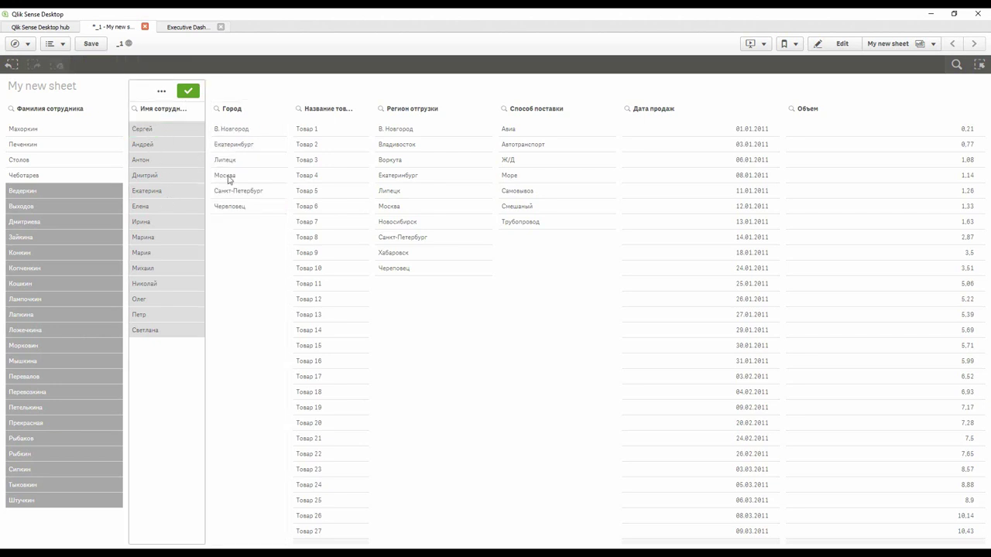
pyautogui.click(239, 177)
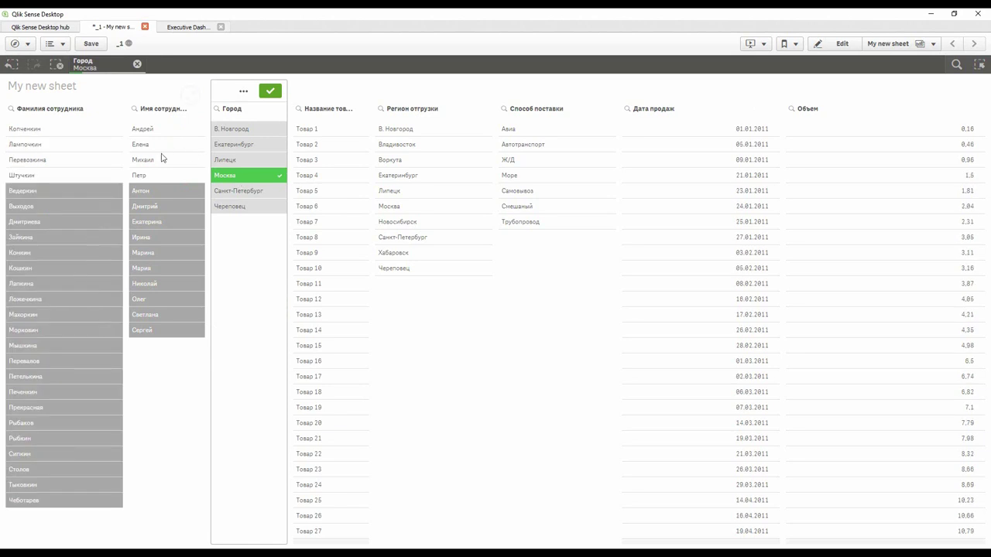
pyautogui.click(138, 161)
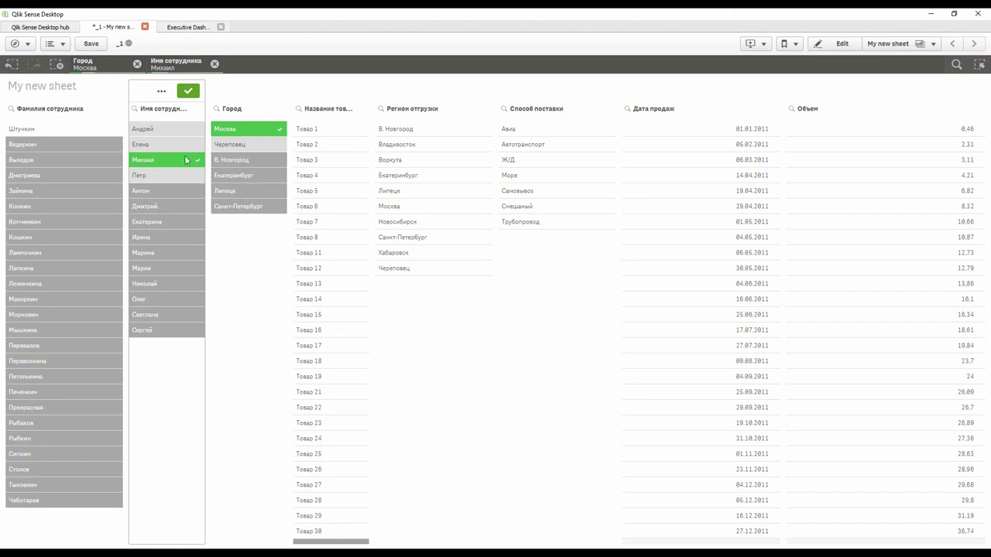
pyautogui.click(240, 314)
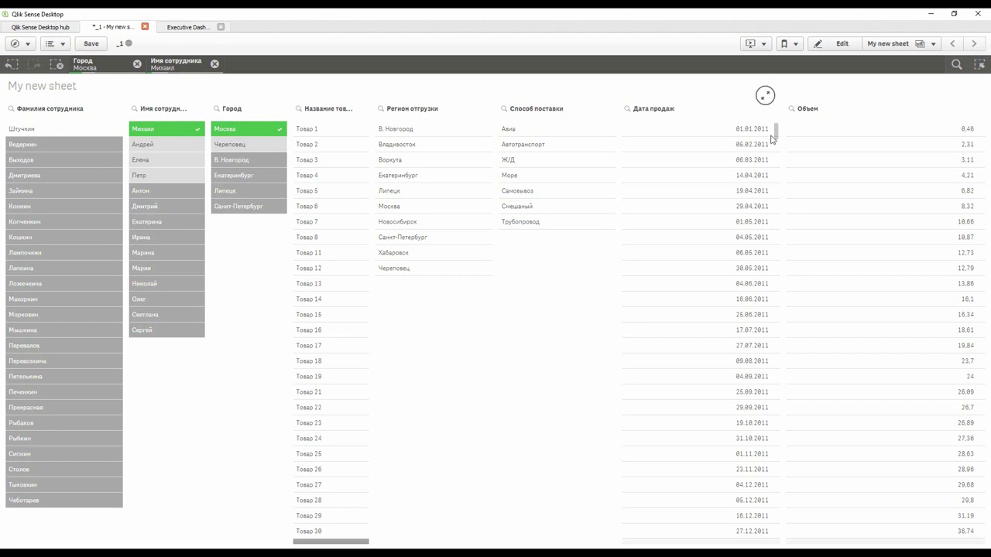
# - Select sales dates 01.09.2012 through 09.10.2012 in Дата продаж, plus Товар 6, Товар 12 and Товар 25 in Название товара
pyautogui.moveTo(775, 130); pyautogui.dragTo(777, 186)
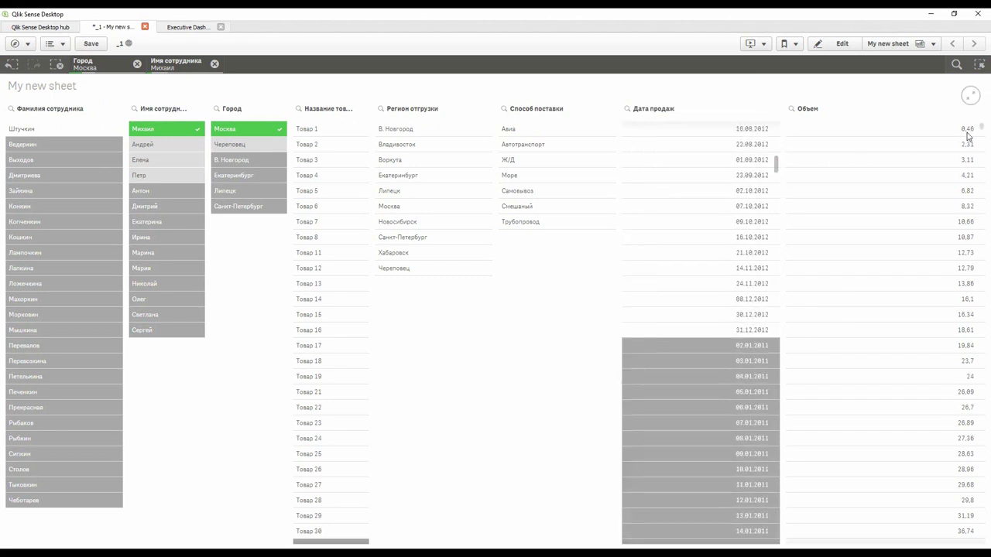
pyautogui.moveTo(981, 128); pyautogui.dragTo(983, 148)
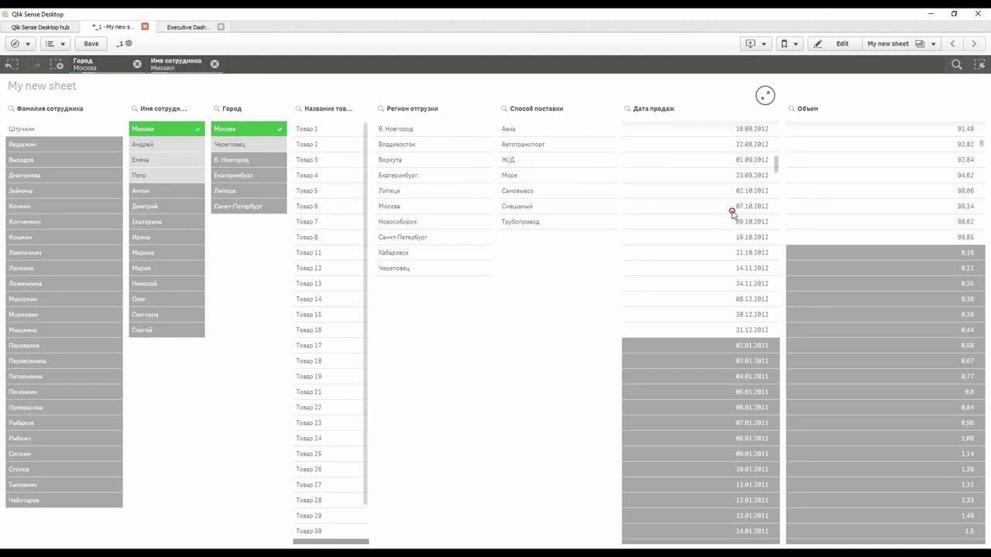
pyautogui.moveTo(743, 160); pyautogui.dragTo(697, 230)
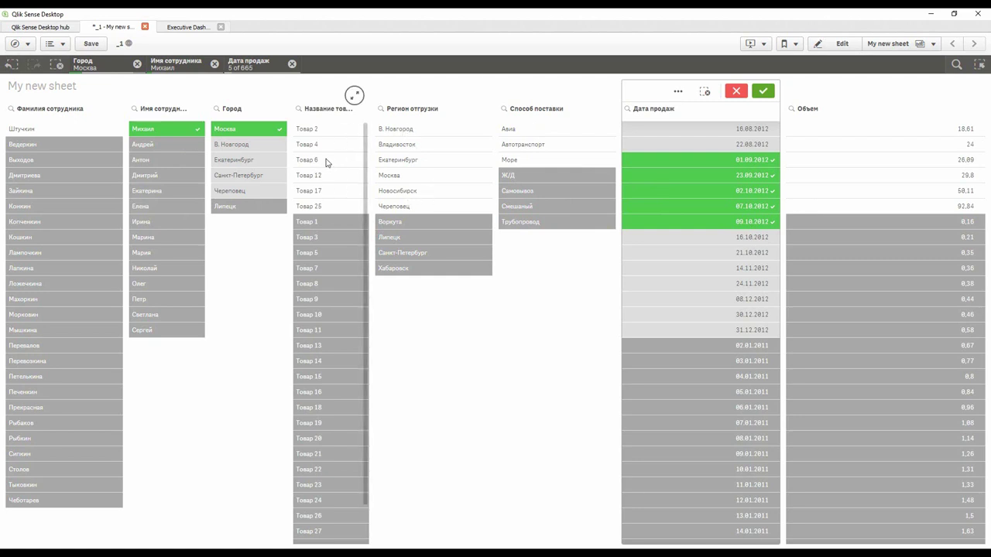
pyautogui.moveTo(328, 161); pyautogui.dragTo(328, 174)
pyautogui.click(324, 207)
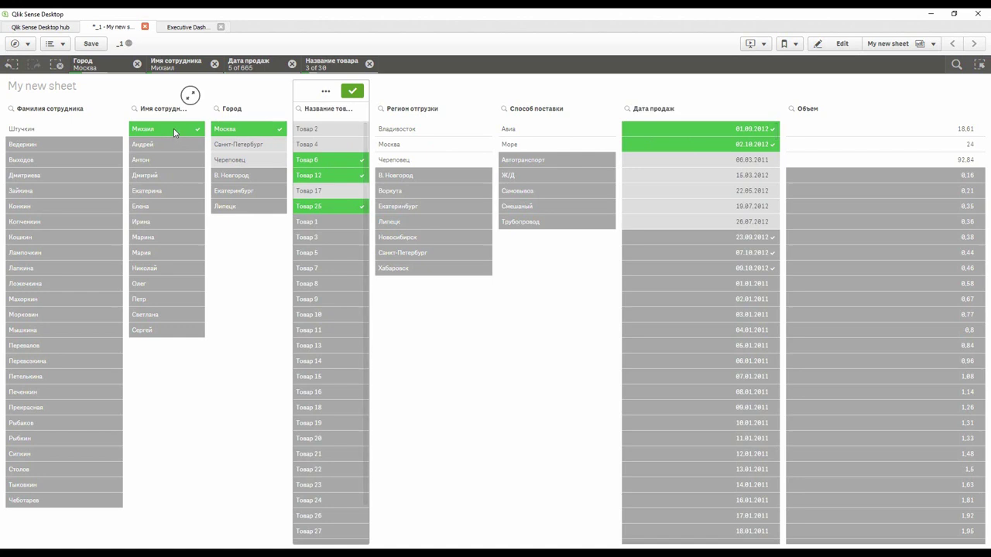
# - Remove the Имя сотрудника filter, add Санкт-Петербург to the Город selection, and clear all selections
pyautogui.click(214, 63)
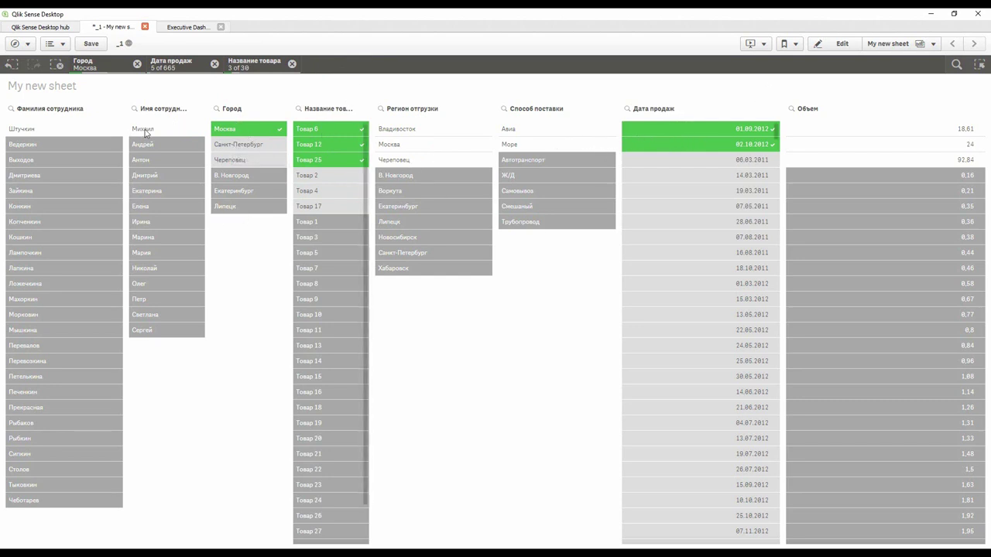
pyautogui.click(237, 143)
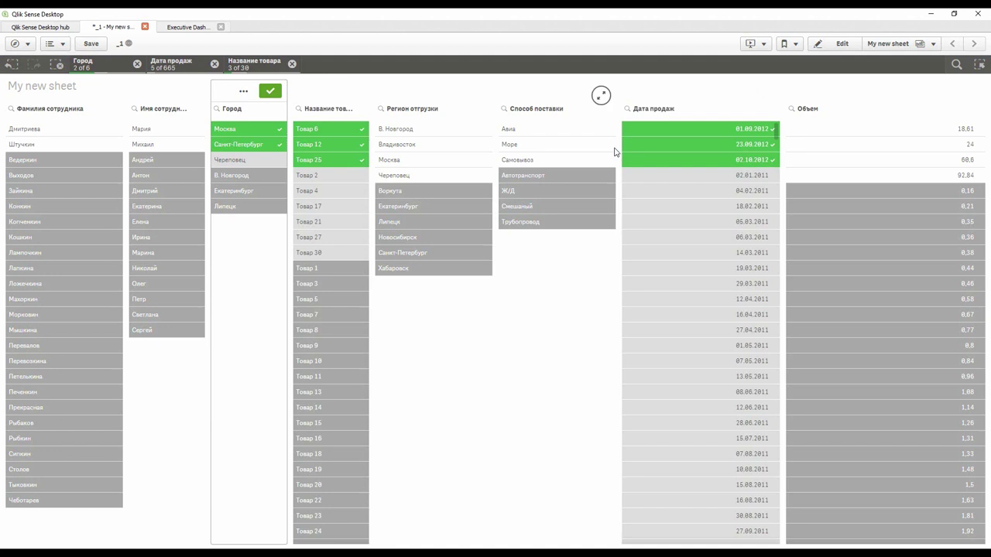
pyautogui.click(60, 67)
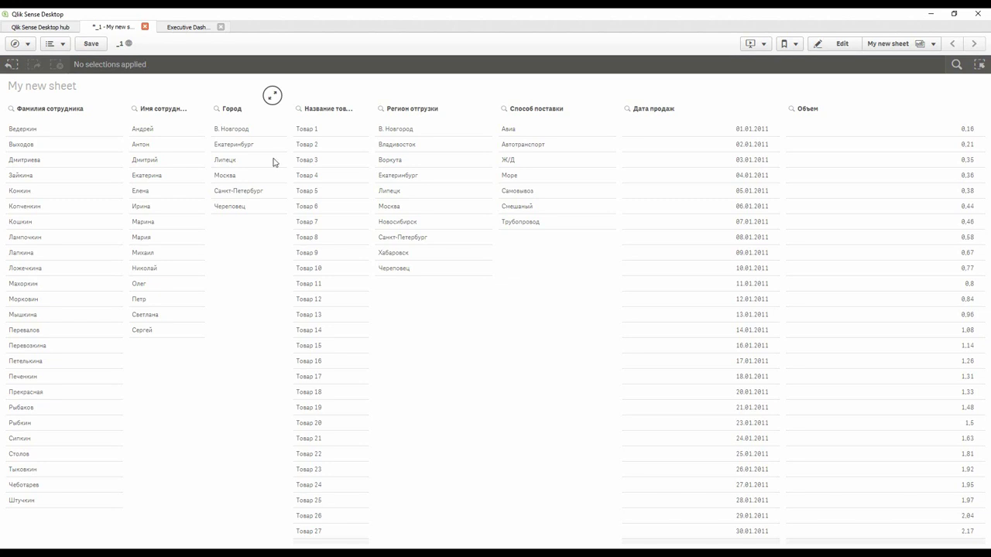
# - Step back through the selection history until only the original single Имя сотрудника filter is applied
pyautogui.click(12, 67)
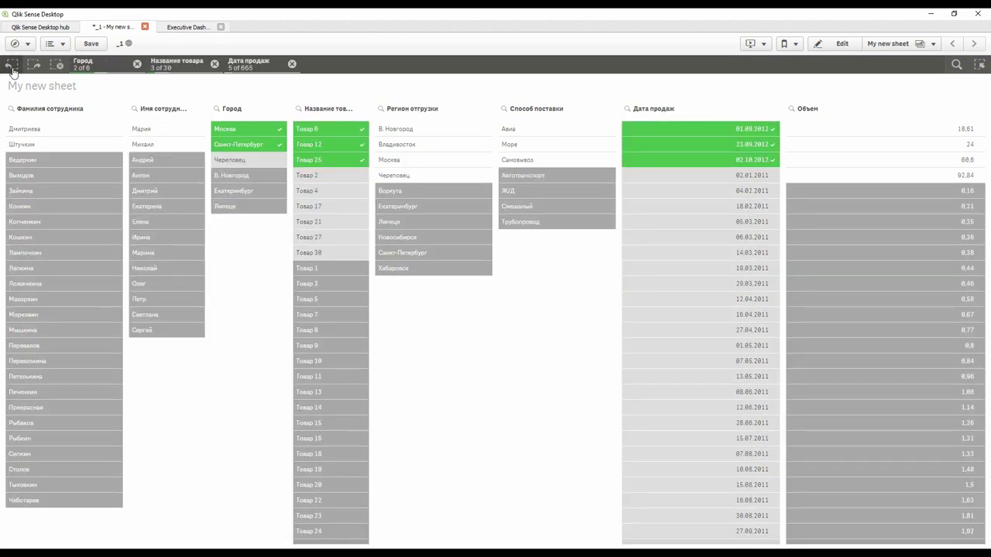
pyautogui.click(11, 67)
pyautogui.click(12, 68)
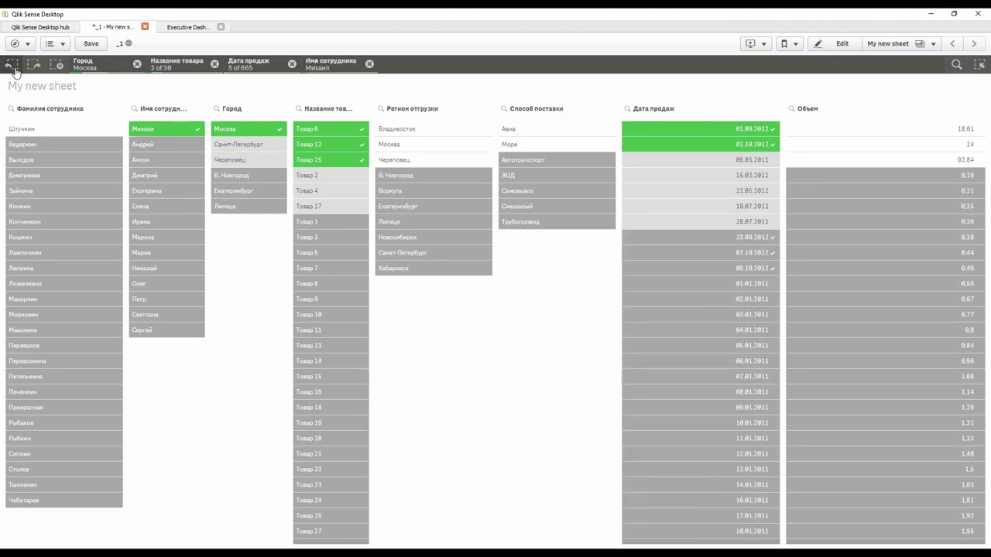
pyautogui.click(12, 67)
pyautogui.click(12, 68)
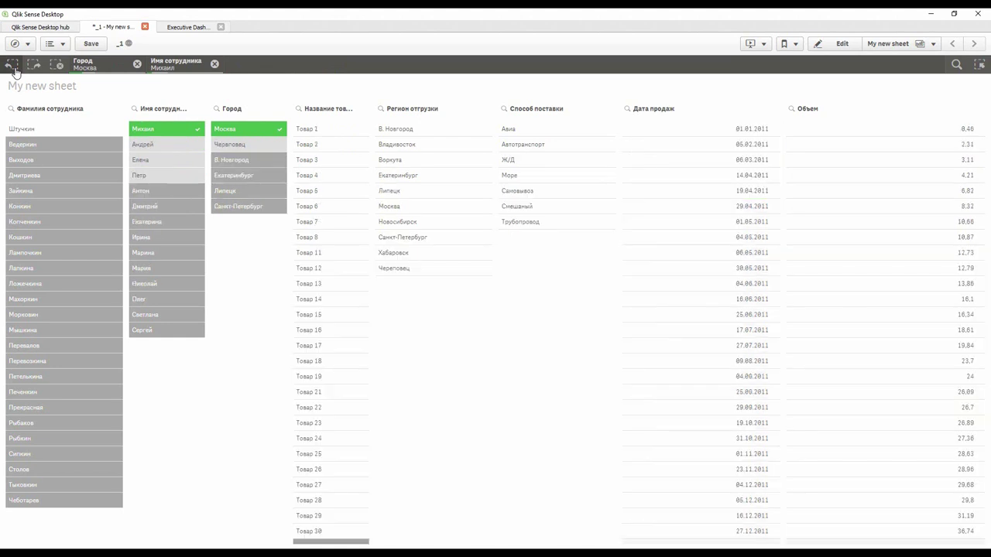
pyautogui.click(12, 67)
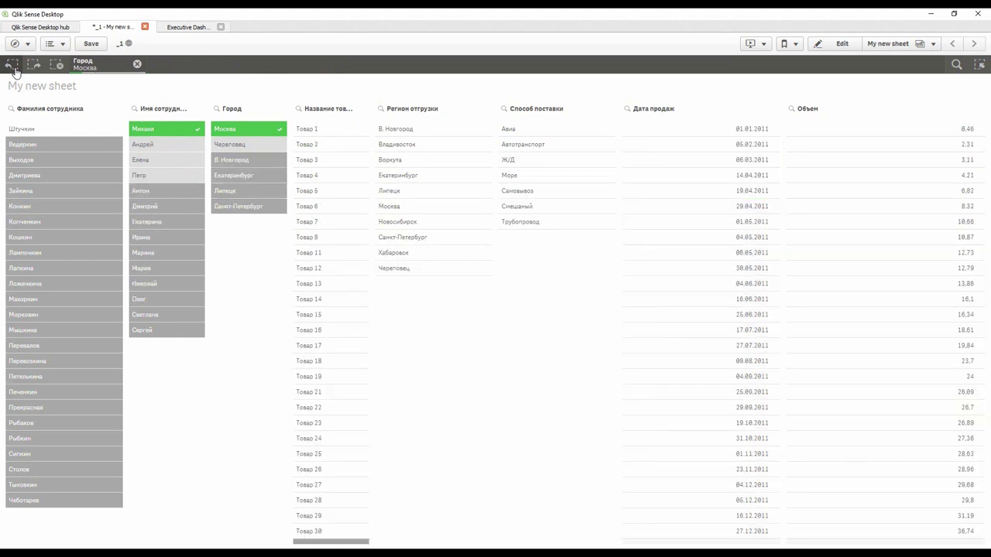
pyautogui.click(11, 68)
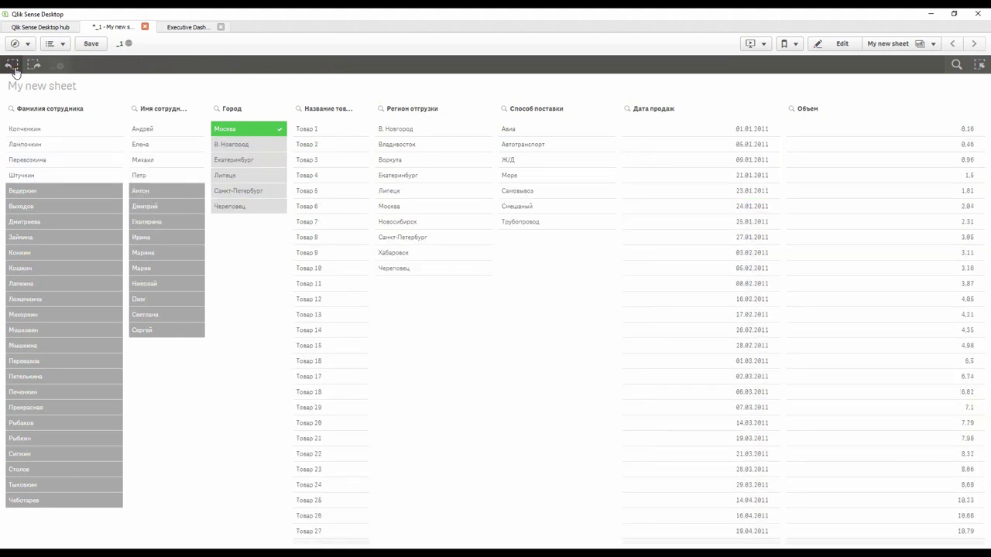
pyautogui.click(11, 68)
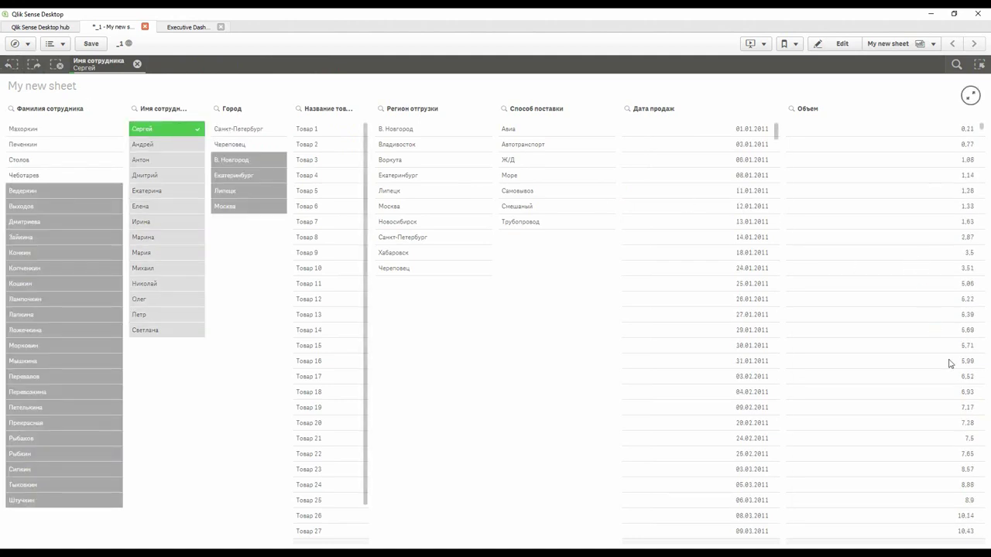
# - Filter Объем by the values 3,5 through 5,99 and 7,5, and remove both the Объем and Имя сотрудника filters
pyautogui.moveTo(950, 361); pyautogui.dragTo(890, 252)
pyautogui.click(879, 440)
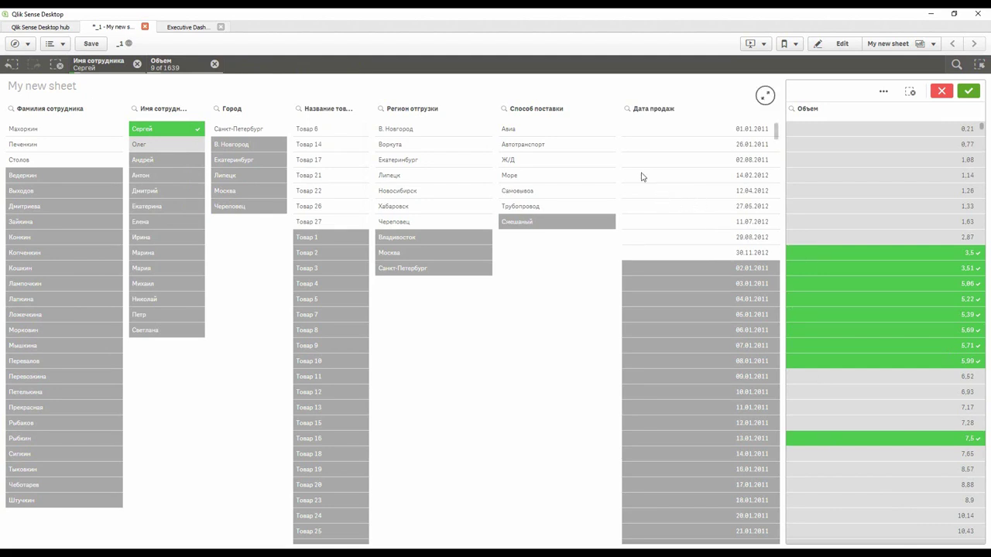
pyautogui.click(969, 91)
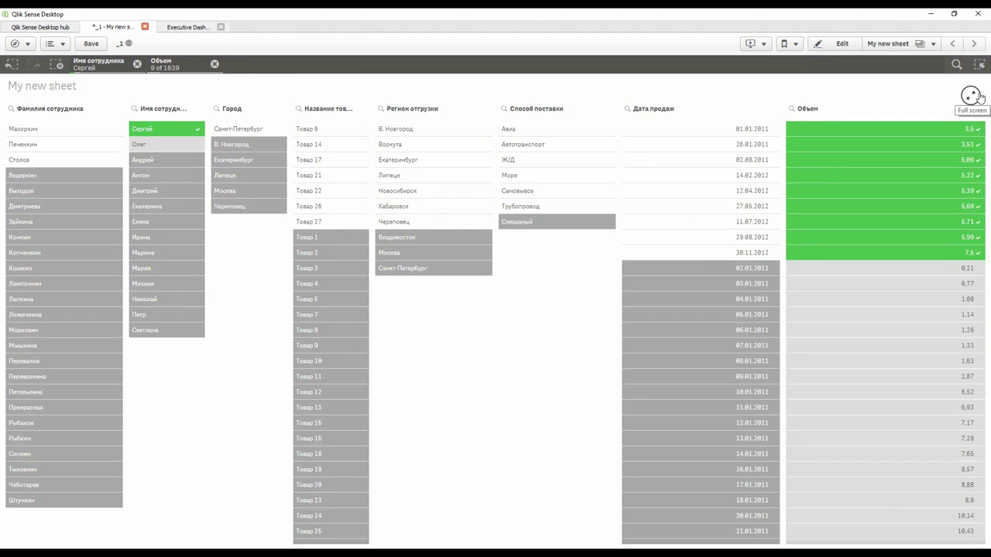
pyautogui.click(214, 64)
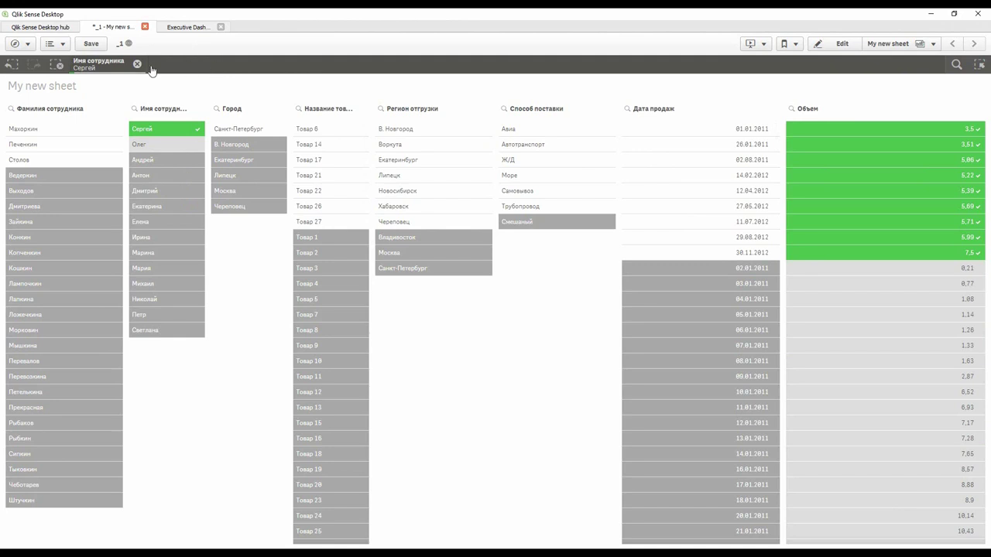
pyautogui.click(137, 63)
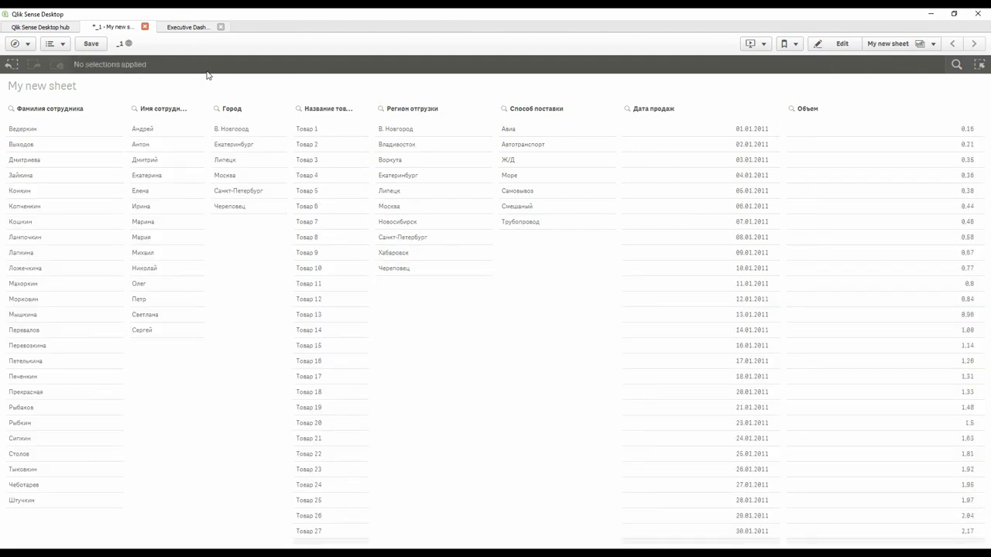
# - Open the sheet for editing and delete the Объем and Дата продаж filter panes
pyautogui.click(841, 45)
pyautogui.click(779, 148)
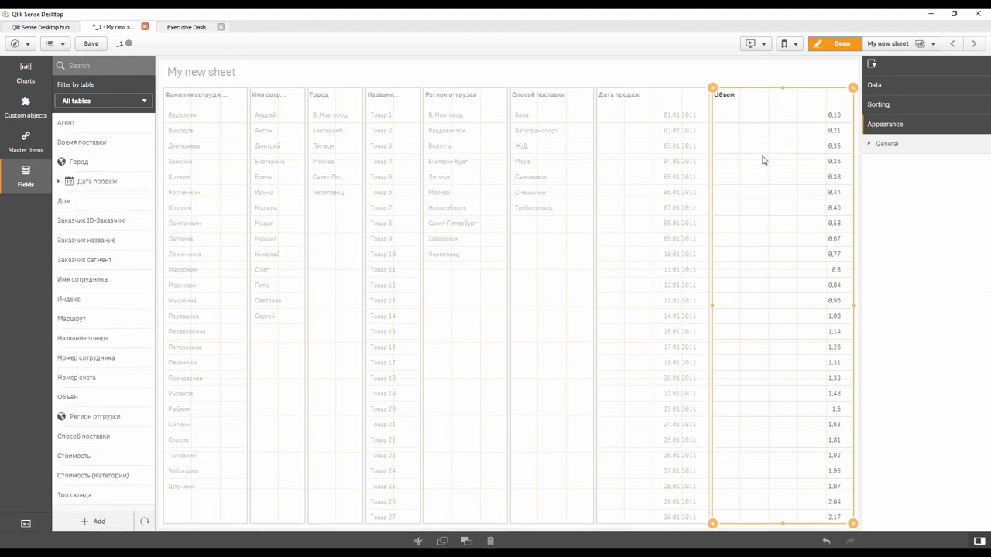
pyautogui.press('Delete')
pyautogui.click(650, 155)
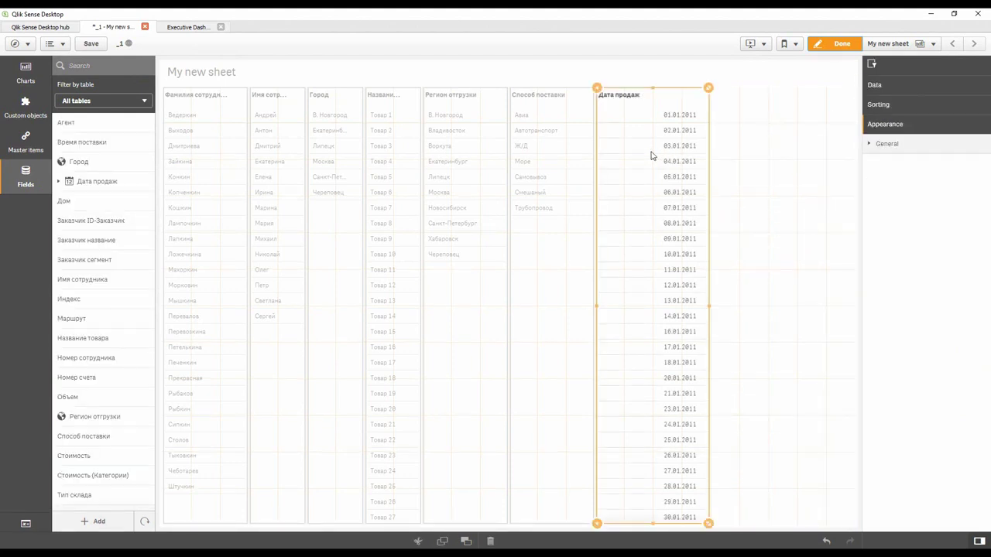
pyautogui.press('Delete')
# - Move the Способ поставки pane to the sheet's upper-right corner and shrink it to a short, narrow box around its values
pyautogui.moveTo(559, 137); pyautogui.dragTo(800, 175)
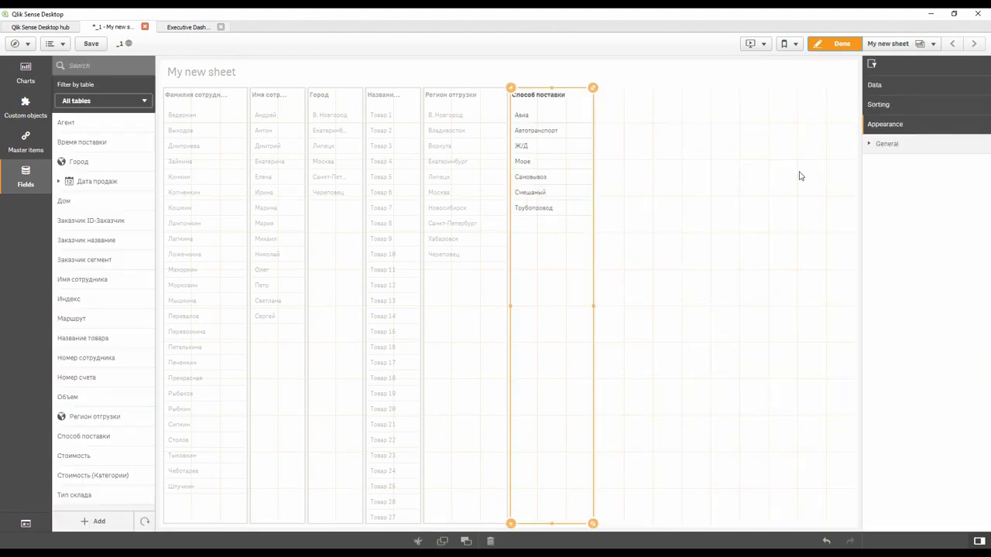
pyautogui.moveTo(783, 525); pyautogui.dragTo(778, 247)
pyautogui.moveTo(713, 159); pyautogui.dragTo(758, 162)
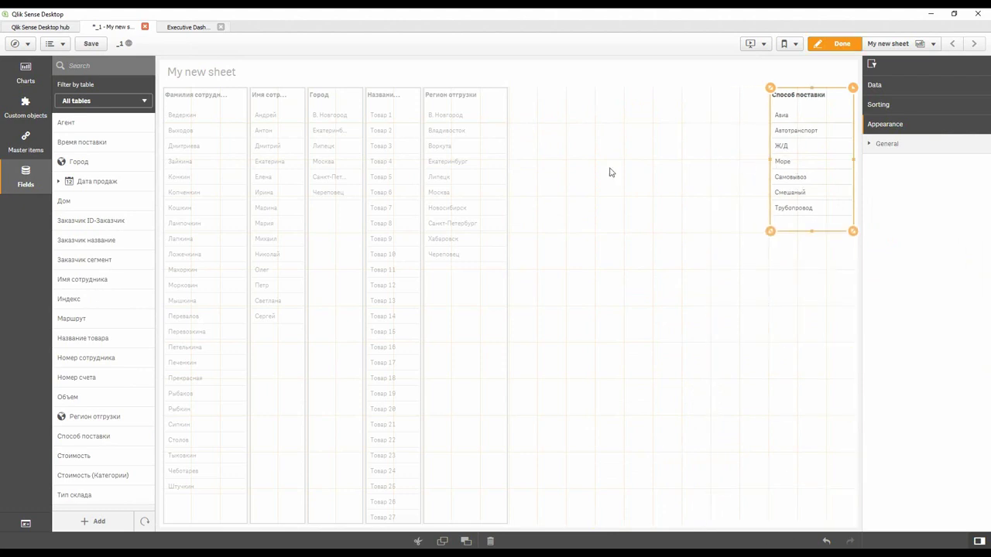
# - Remove the Регион отгрузки pane and place Название товара beside the Способ поставки pane, about three grid columns by four rows
pyautogui.moveTo(471, 162); pyautogui.dragTo(628, 154)
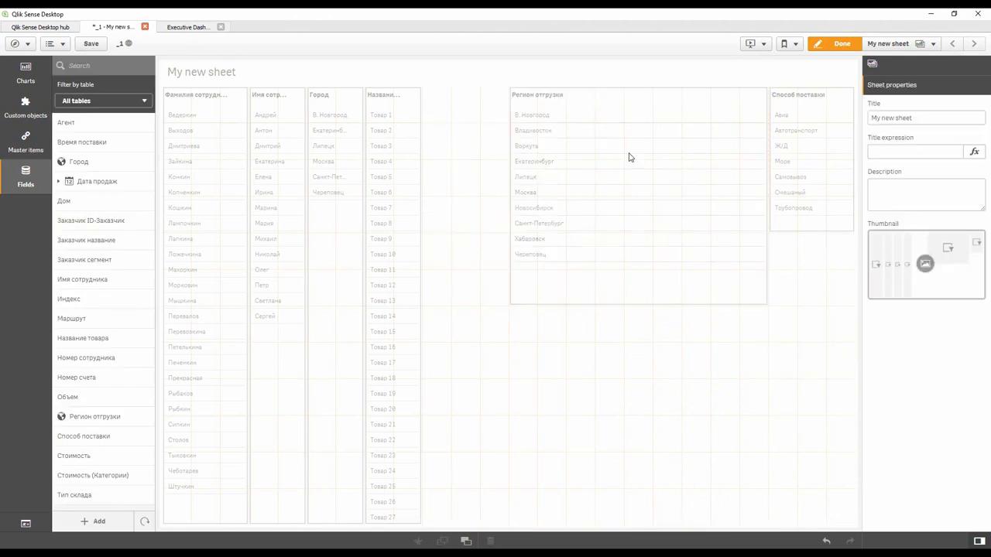
pyautogui.moveTo(410, 150); pyautogui.dragTo(697, 274)
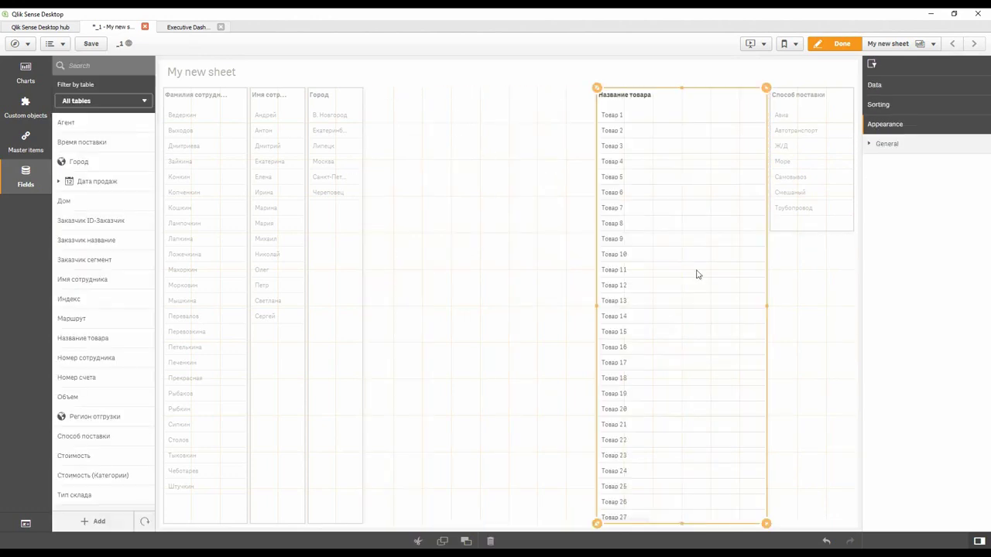
pyautogui.moveTo(597, 522); pyautogui.dragTo(681, 217)
# - Delete the Город, Имя сотрудника and Фамилия сотрудника filter panes from the sheet
pyautogui.click(364, 195)
pyautogui.click(338, 192)
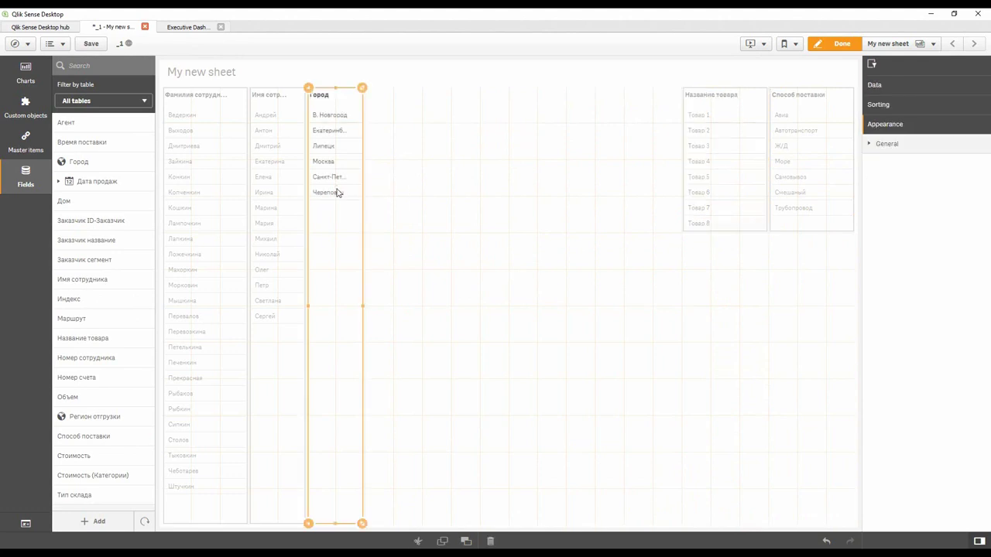
pyautogui.moveTo(336, 193); pyautogui.dragTo(263, 192)
pyautogui.click(263, 192)
pyautogui.press('Delete')
pyautogui.click(224, 192)
pyautogui.press('Delete')
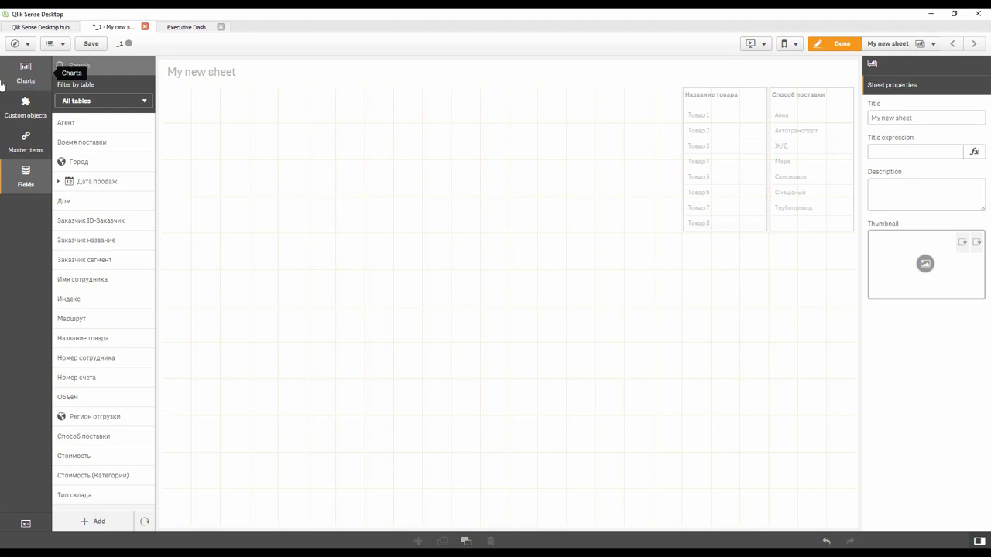
# - Add an empty bar chart to the sheet's upper-left area and shorten it to about five grid rows
pyautogui.scroll(-2, 116, 196)
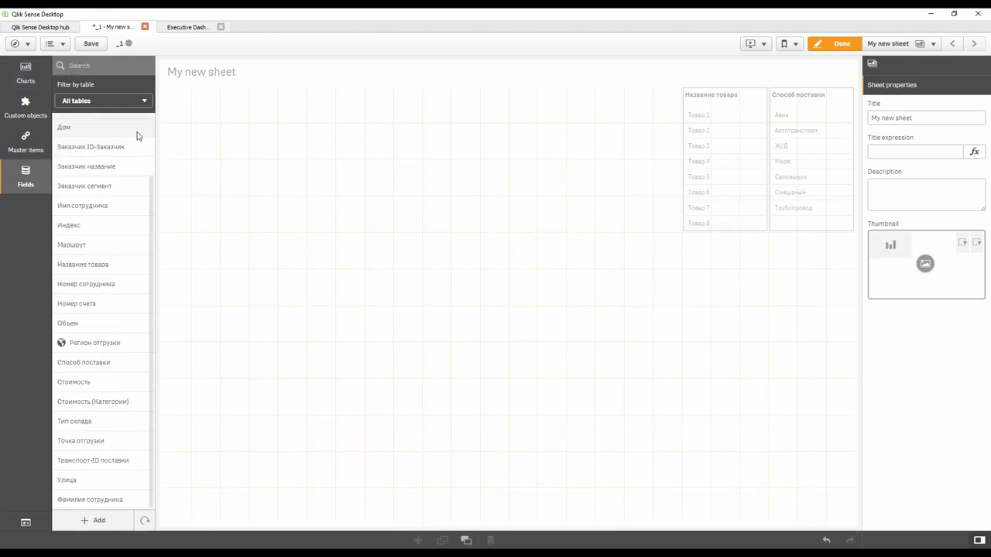
pyautogui.click(25, 71)
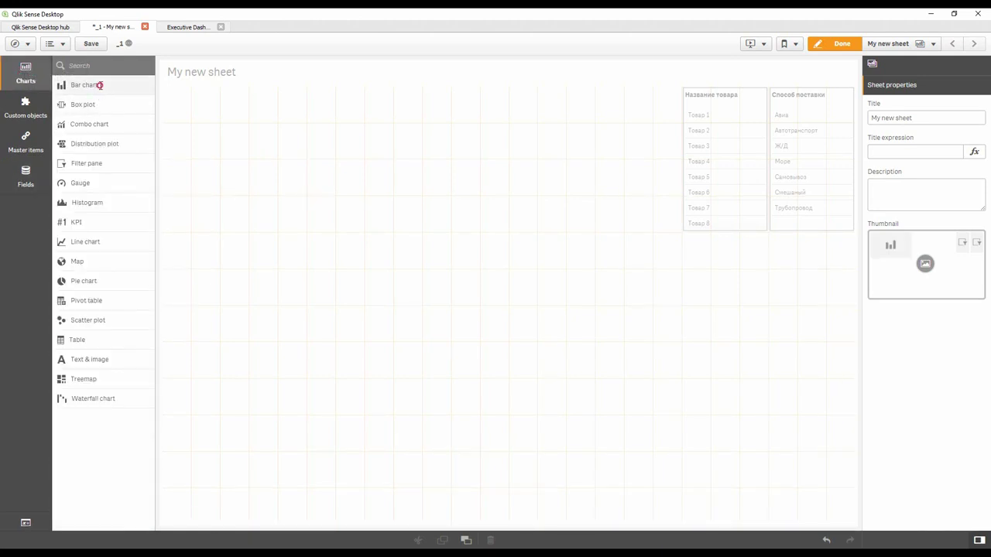
pyautogui.moveTo(100, 85); pyautogui.dragTo(290, 117)
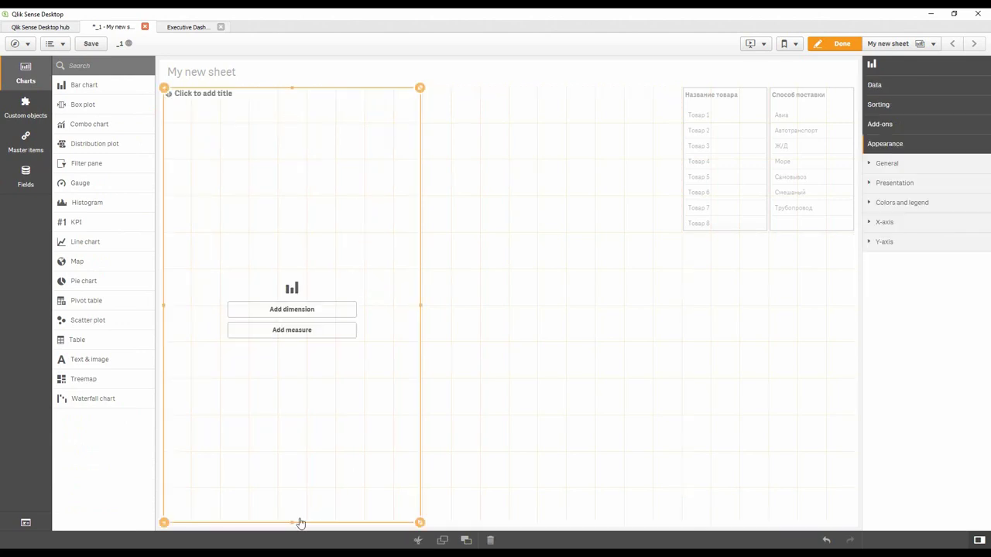
pyautogui.moveTo(291, 521); pyautogui.dragTo(291, 276)
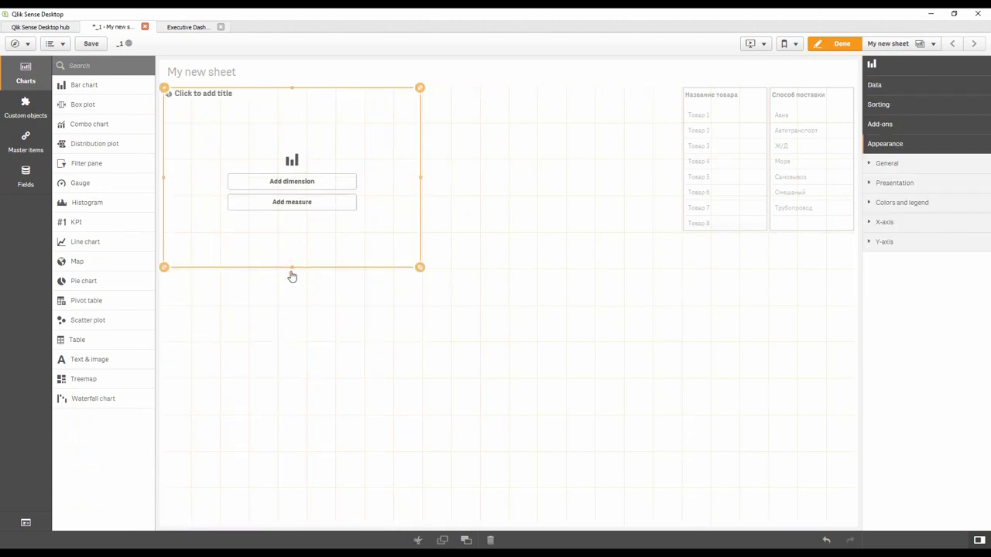
# - Give the empty bar chart the dimension Фамилия сотрудника and the measure Sum([Объем])
pyautogui.click(25, 174)
pyautogui.scroll(-2, 78, 398)
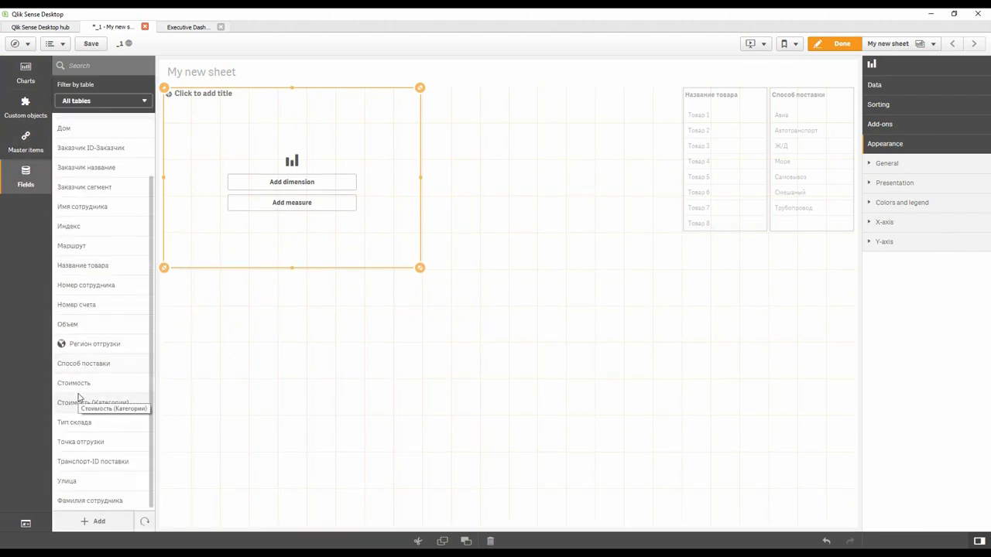
pyautogui.moveTo(82, 500); pyautogui.dragTo(275, 159)
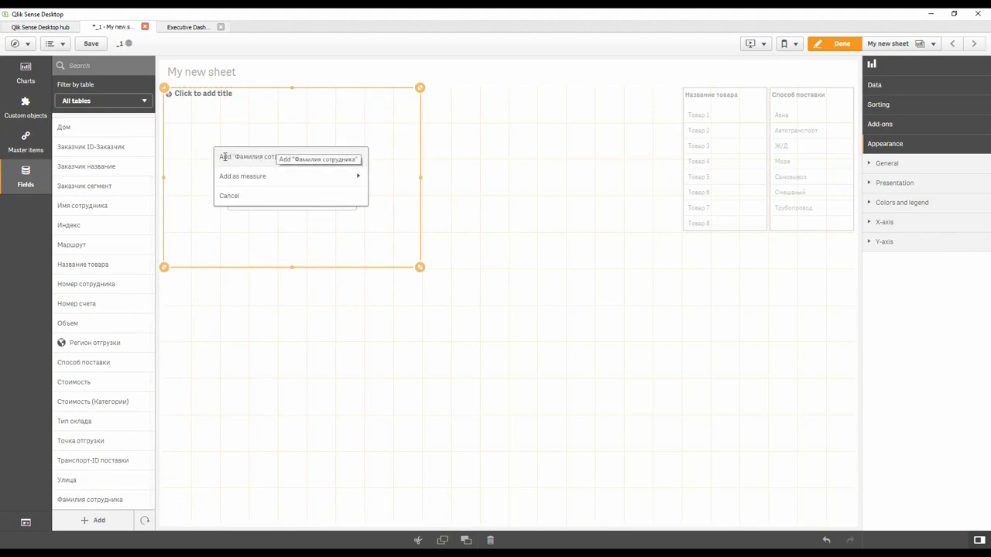
pyautogui.click(223, 156)
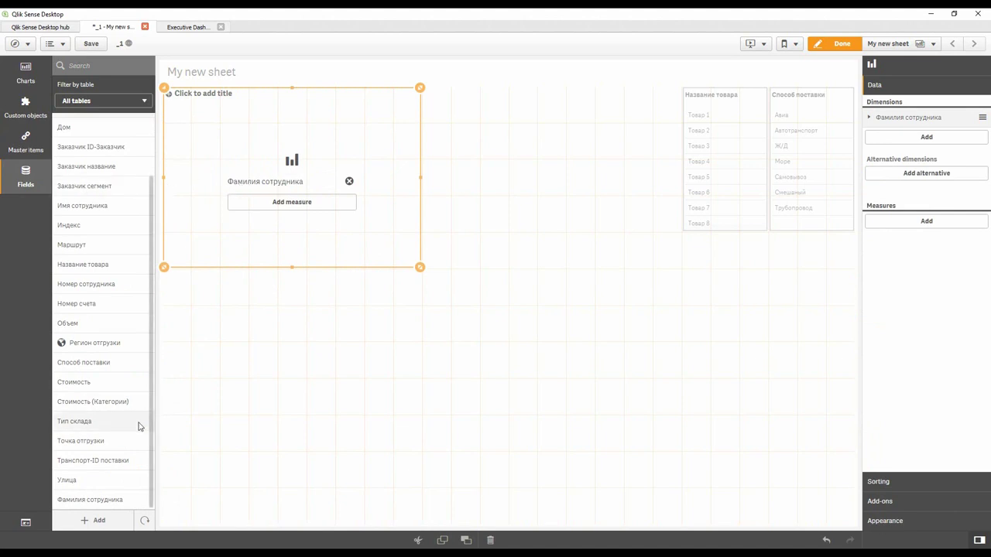
pyautogui.moveTo(84, 325); pyautogui.dragTo(281, 200)
pyautogui.click(271, 188)
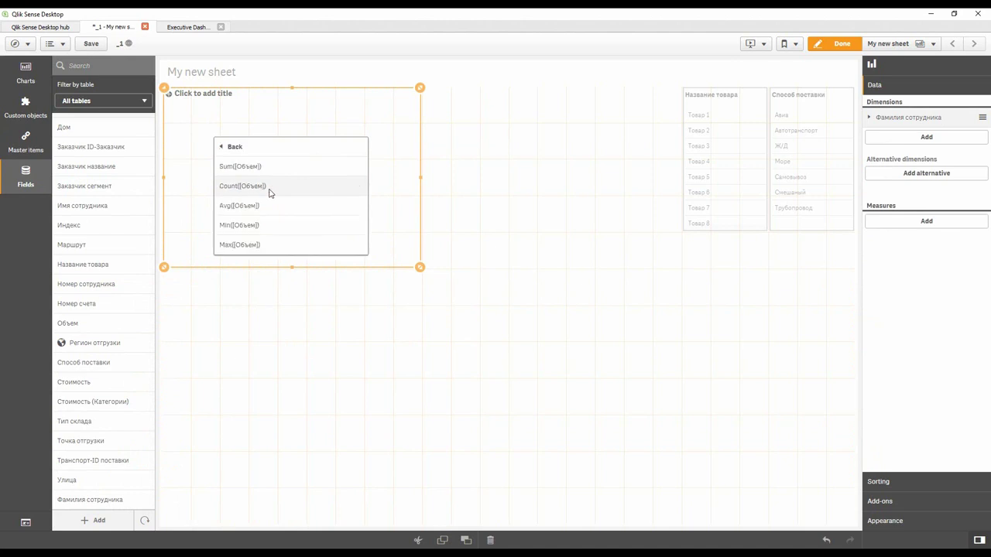
pyautogui.click(263, 171)
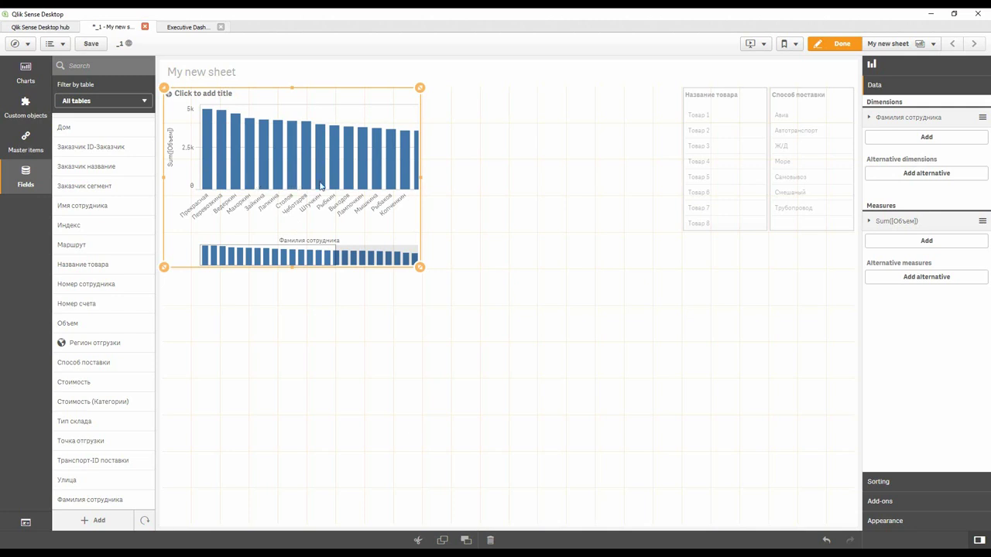
# - Duplicate the Фамилия сотрудника bar chart beside the original and replace the copy's dimension with Регион отгрузки
pyautogui.click(425, 194)
pyautogui.hotkey('ctrl', 'v')
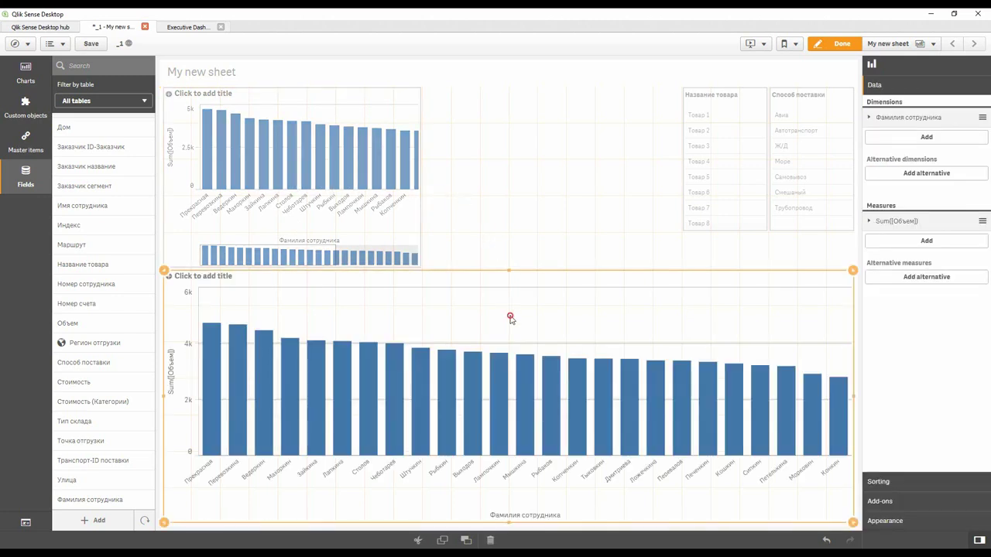
pyautogui.moveTo(507, 316); pyautogui.dragTo(568, 159)
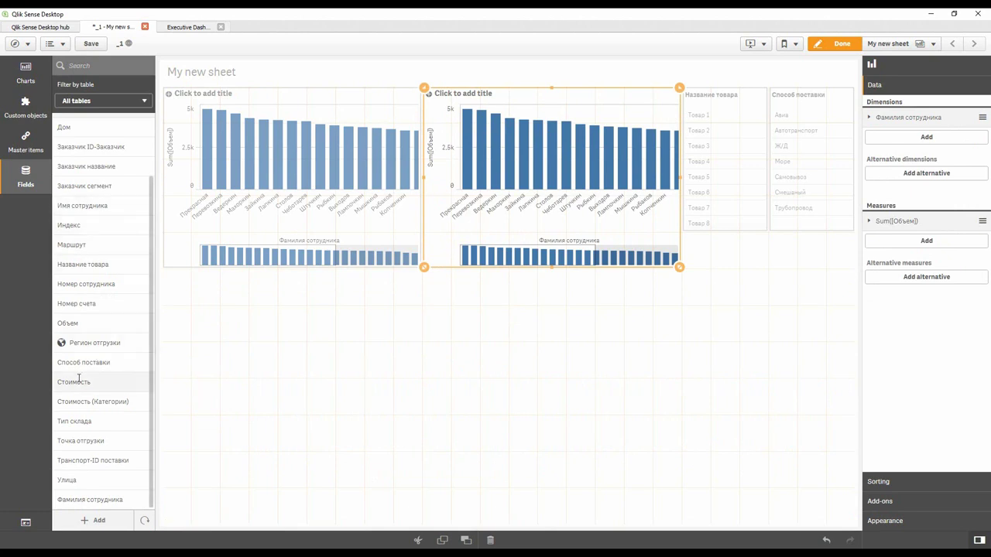
pyautogui.moveTo(87, 346); pyautogui.dragTo(476, 135)
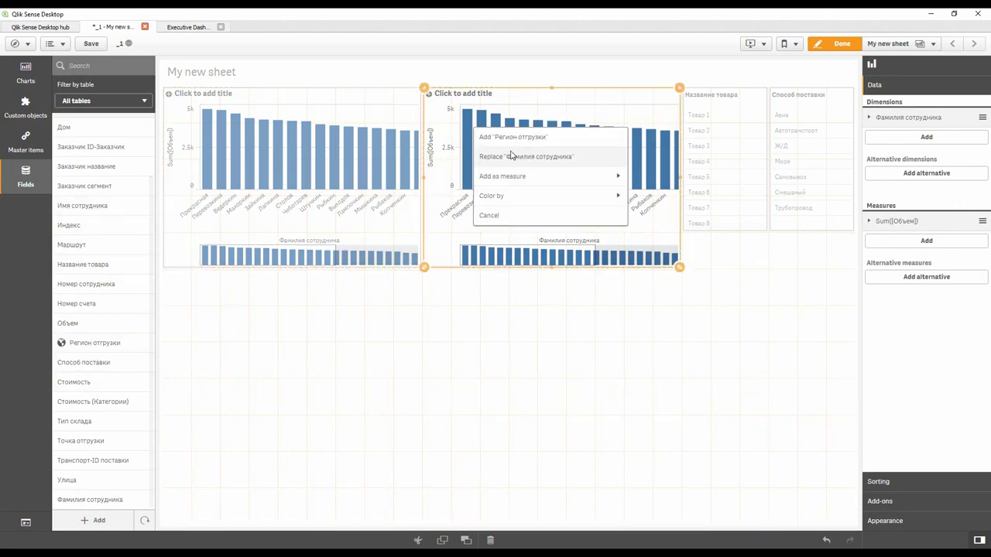
pyautogui.click(511, 158)
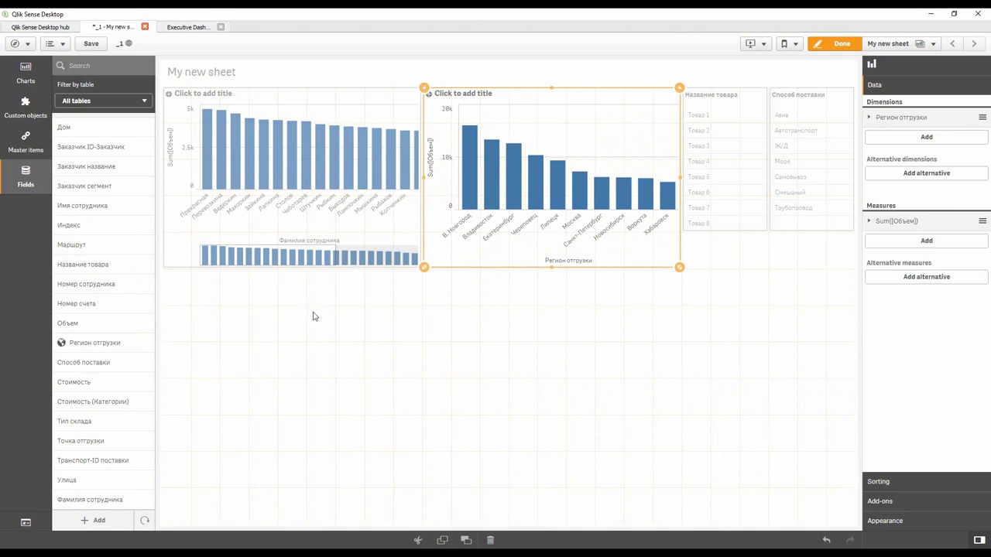
# - Duplicate the Регион отгрузки bar chart into the sheet's lower half and narrow the copy to the Фамилия сотрудника chart's width
pyautogui.click(230, 316)
pyautogui.hotkey('ctrl', 'v')
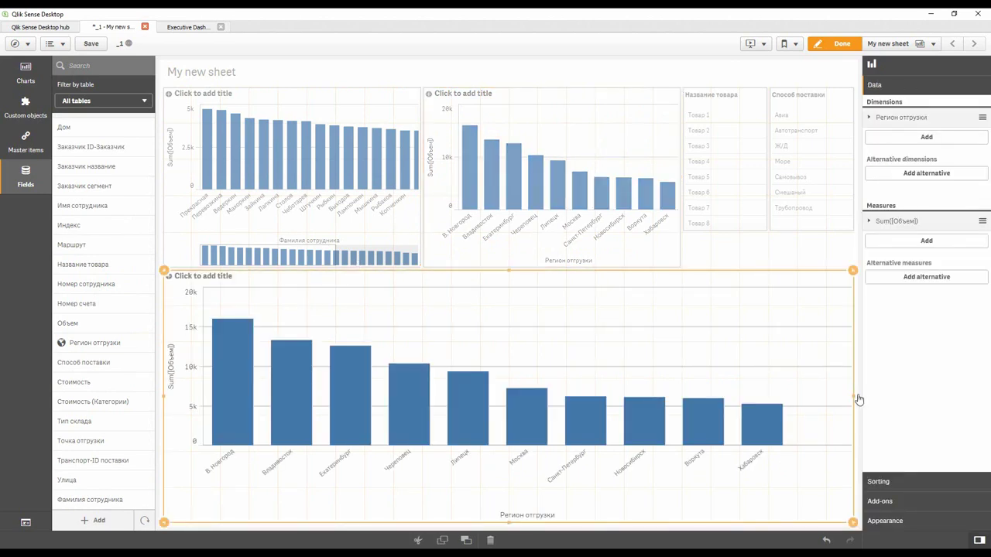
pyautogui.moveTo(858, 399); pyautogui.dragTo(420, 386)
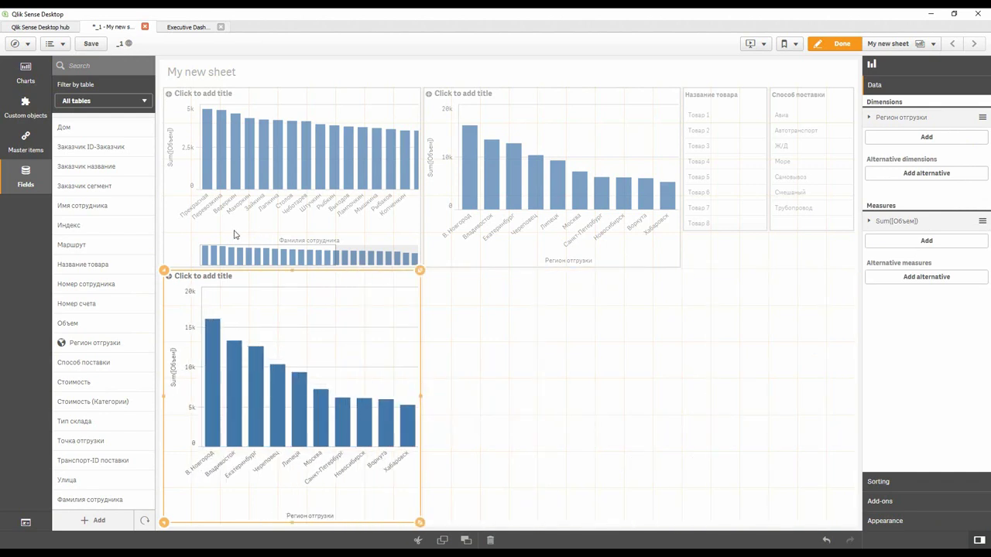
# - Convert the lower Регион отгрузки bar chart to a scatter plot and add Sum([Стоимость]) as its second measure
pyautogui.click(25, 71)
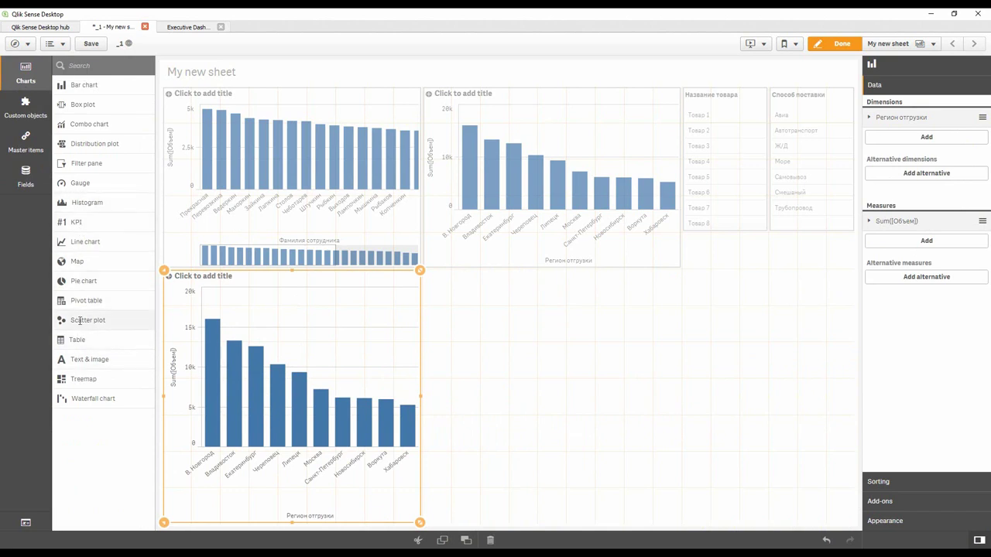
pyautogui.moveTo(80, 320); pyautogui.dragTo(301, 397)
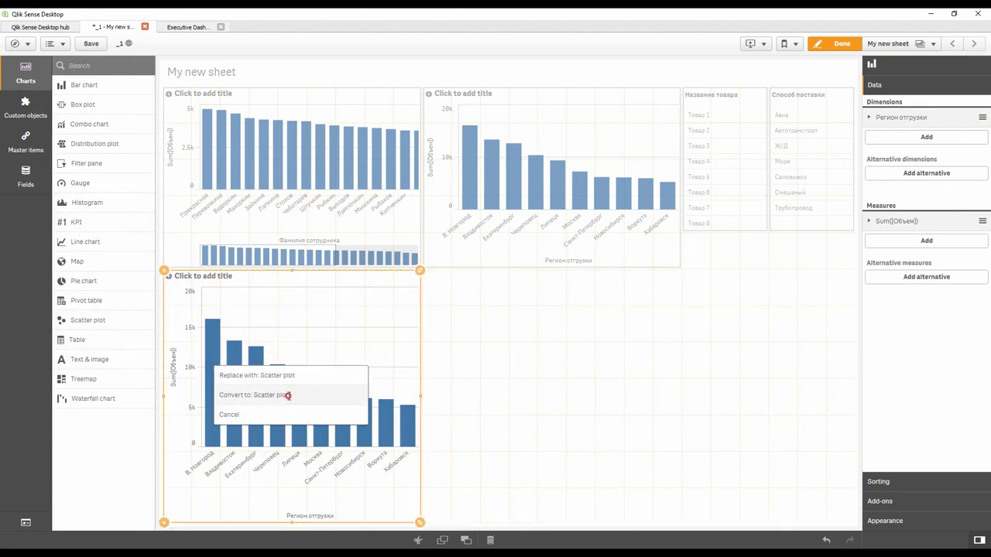
pyautogui.click(288, 396)
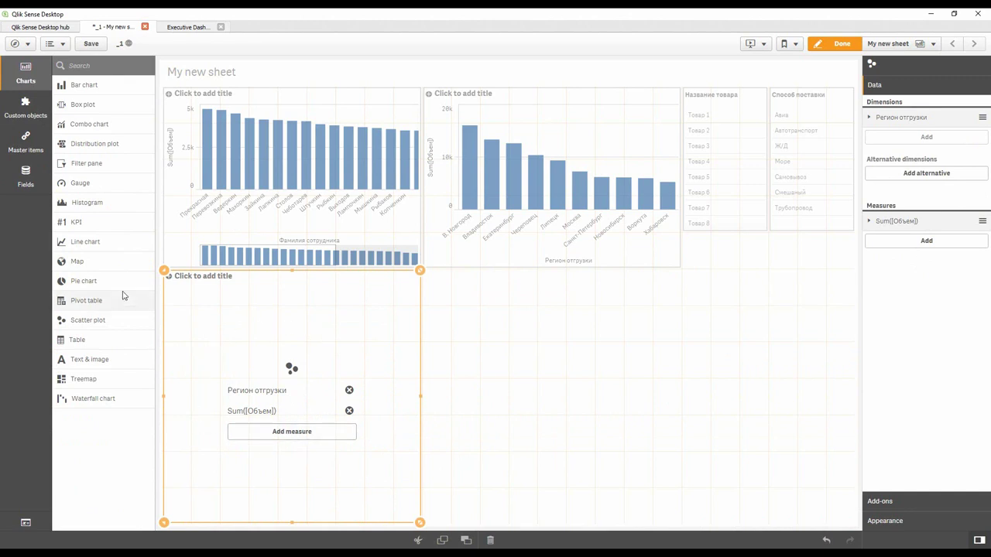
pyautogui.click(25, 176)
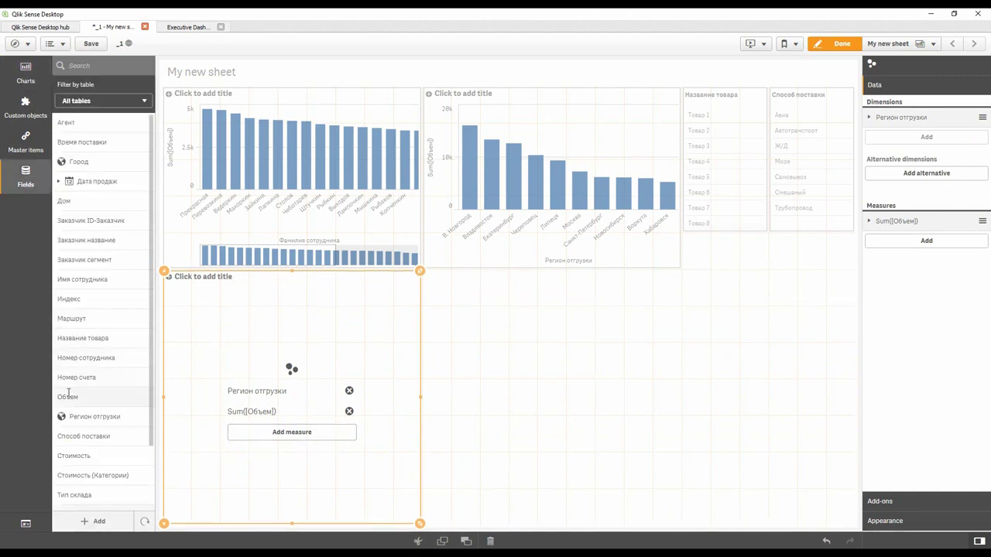
pyautogui.moveTo(74, 456); pyautogui.dragTo(304, 429)
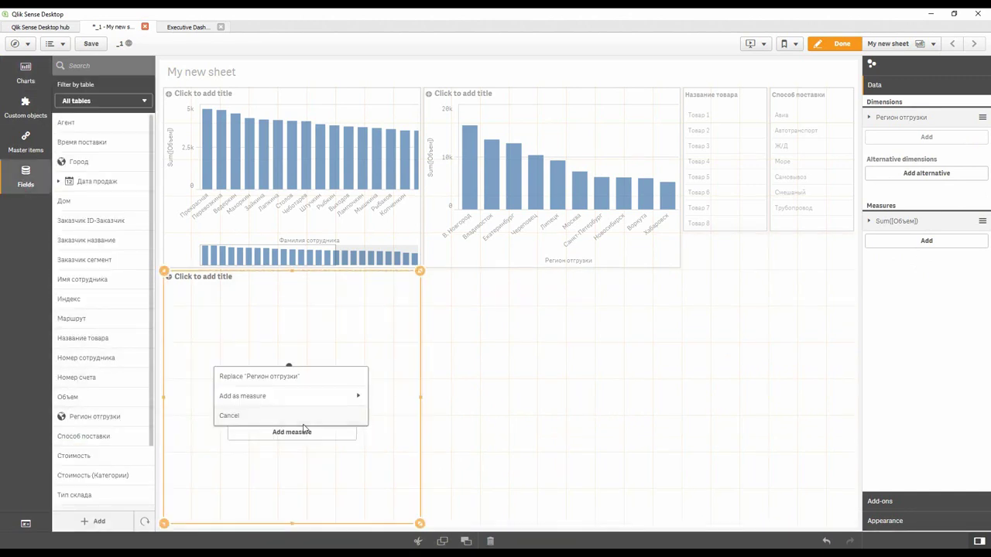
pyautogui.click(280, 397)
pyautogui.click(248, 397)
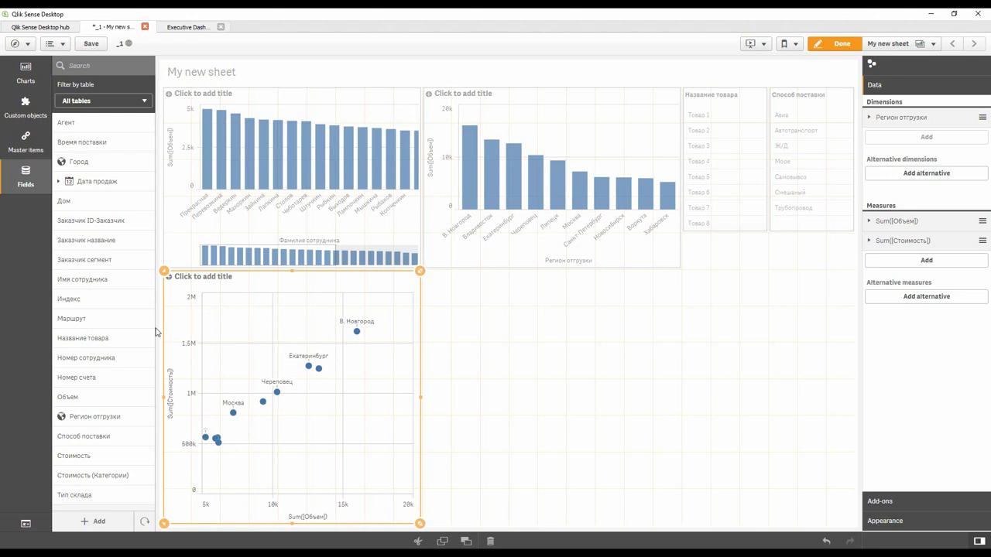
# - Add Count([Название товара]) as the scatter plot's third measure
pyautogui.moveTo(111, 339); pyautogui.dragTo(292, 350)
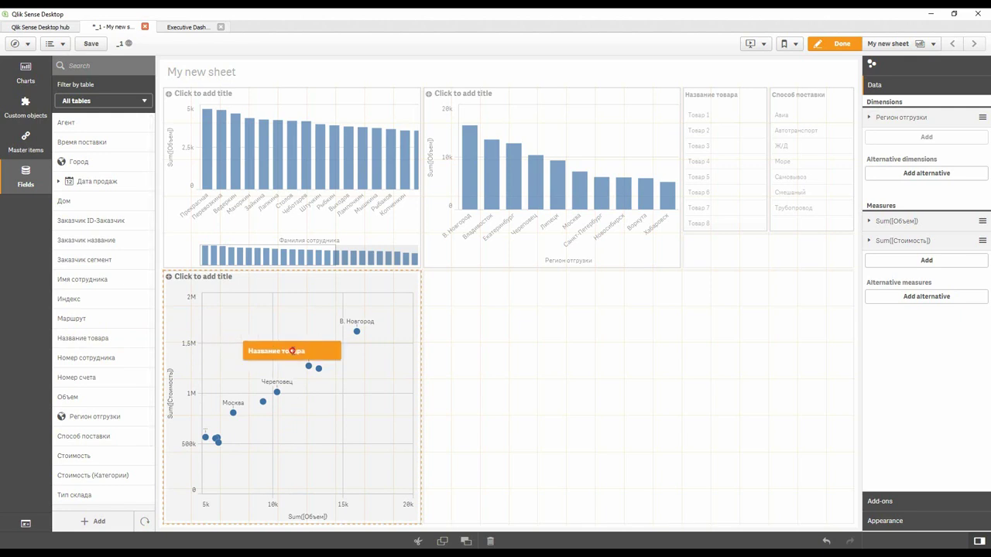
pyautogui.moveTo(293, 351); pyautogui.dragTo(293, 351)
pyautogui.click(279, 389)
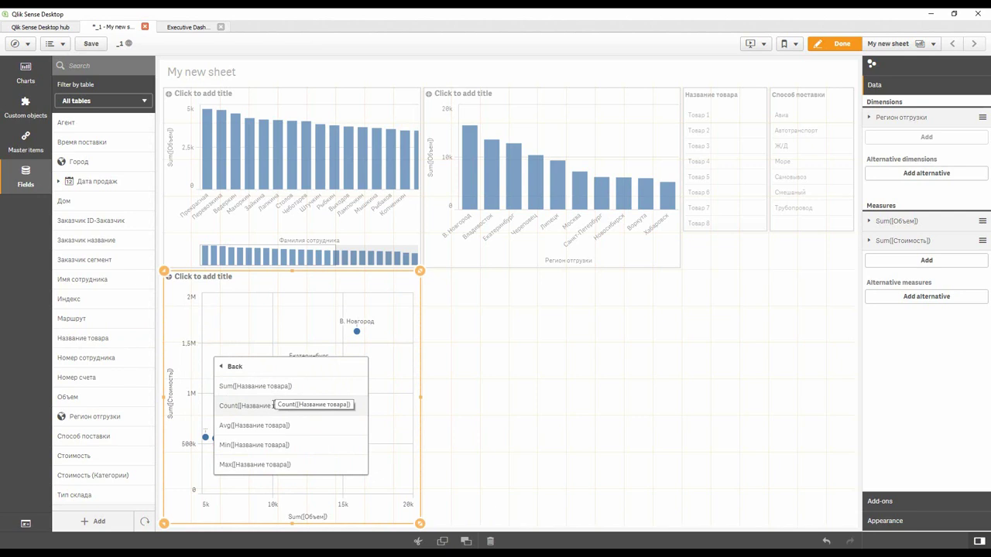
pyautogui.click(257, 407)
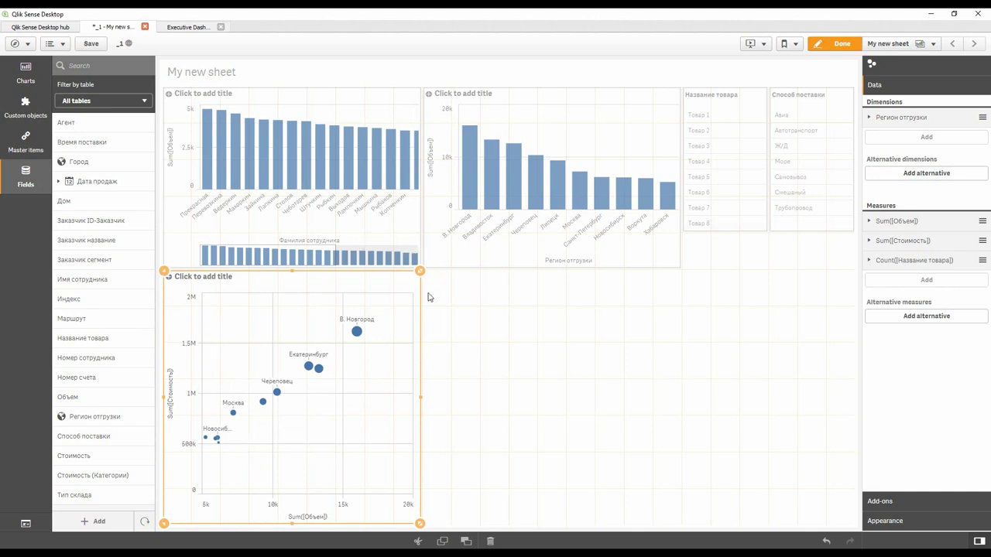
# - Duplicate the Регион отгрузки bar chart into the free space beside the scatter plot and replace the copy's dimension with Способ поставки
pyautogui.click(477, 222)
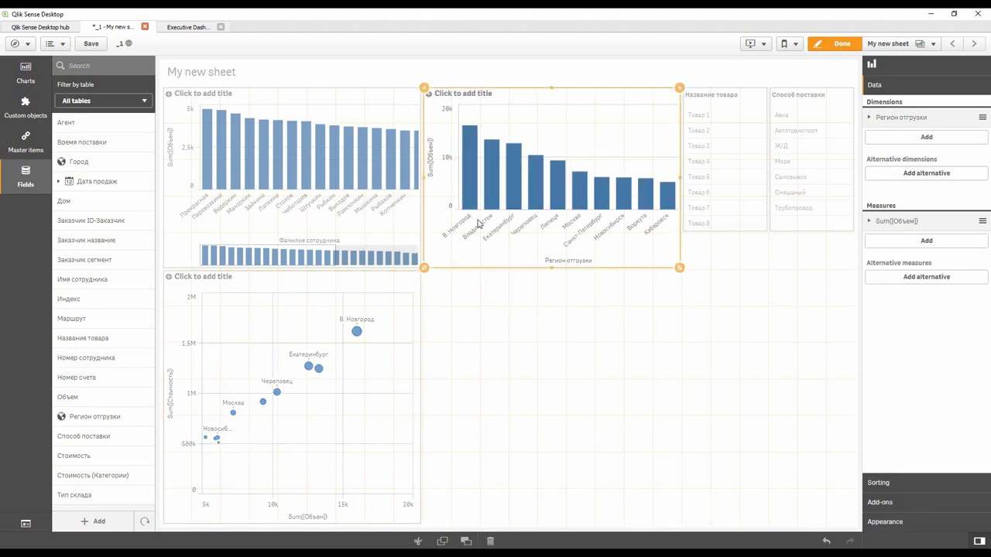
pyautogui.hotkey('ctrl', 'c')
pyautogui.hotkey('ctrl', 'v')
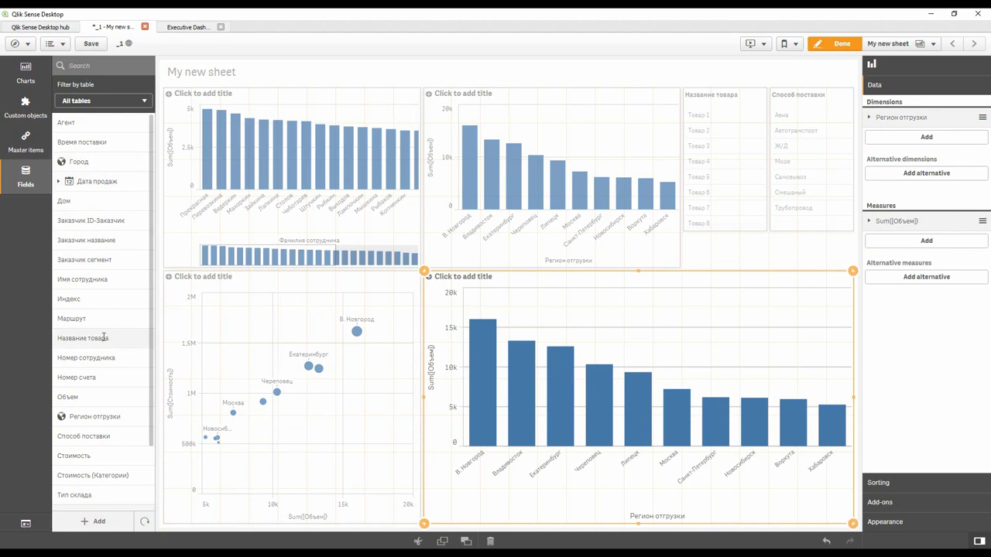
pyautogui.moveTo(98, 438); pyautogui.dragTo(632, 411)
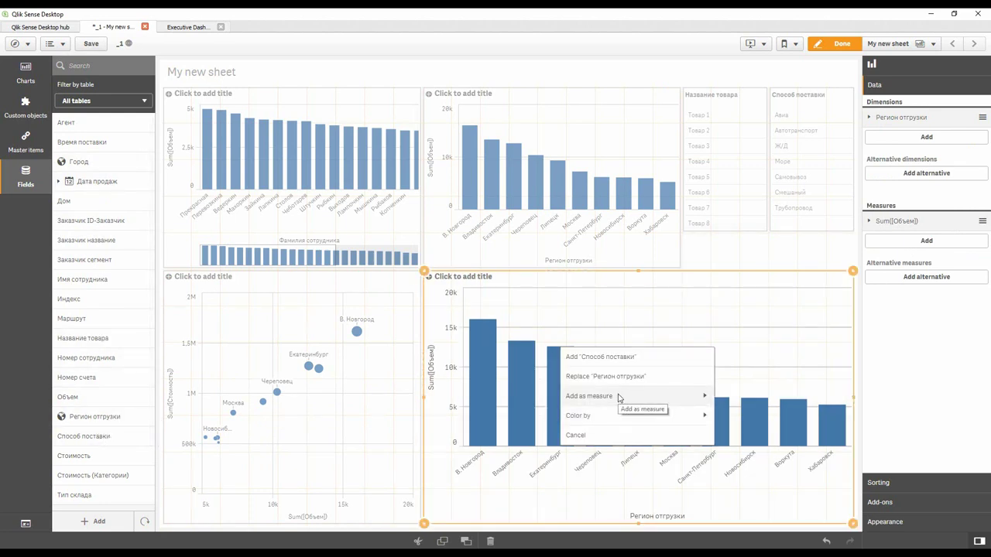
pyautogui.click(600, 376)
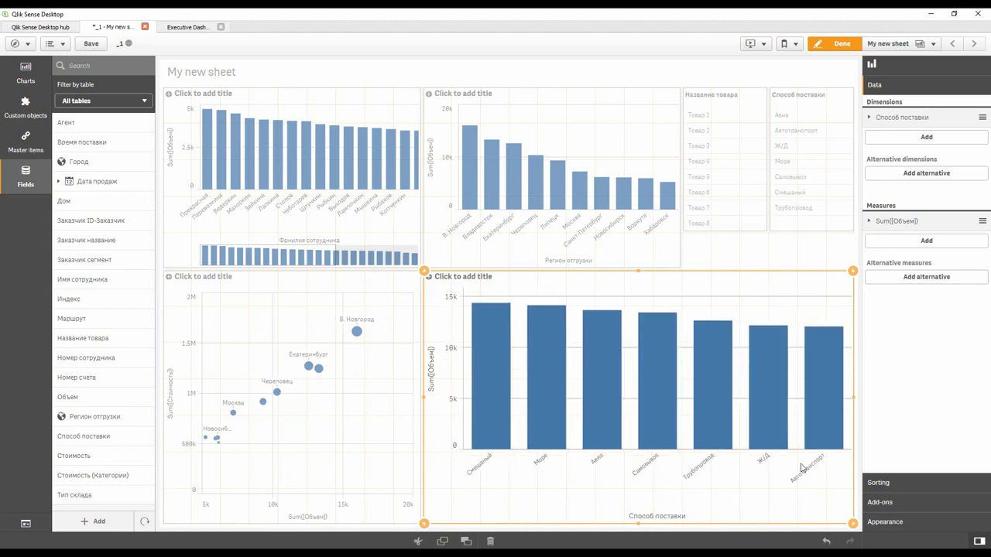
# - Shrink the Способ поставки bar chart to about 11 grid columns by five rows and finish editing the sheet
pyautogui.moveTo(853, 524); pyautogui.dragTo(732, 462)
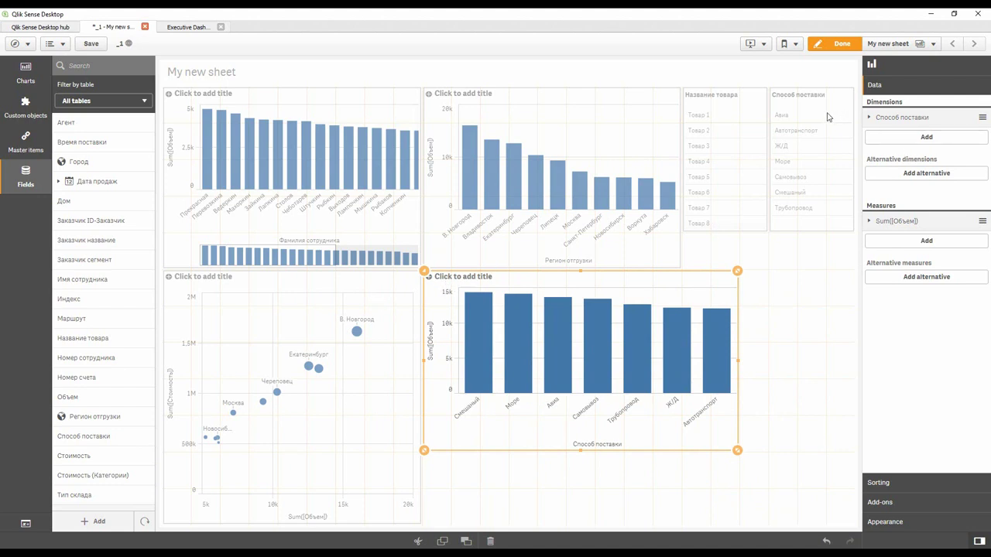
pyautogui.click(835, 46)
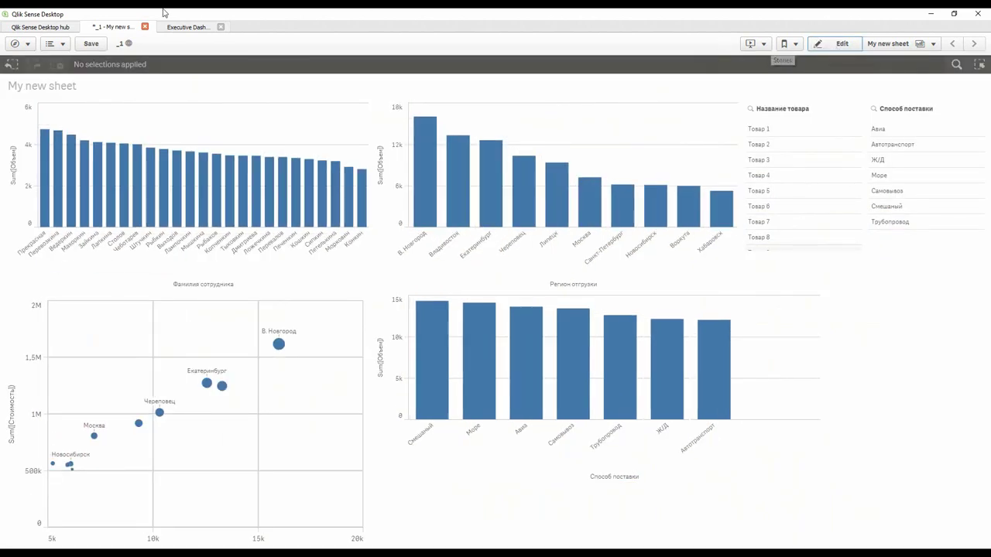
pyautogui.moveTo(46, 175)
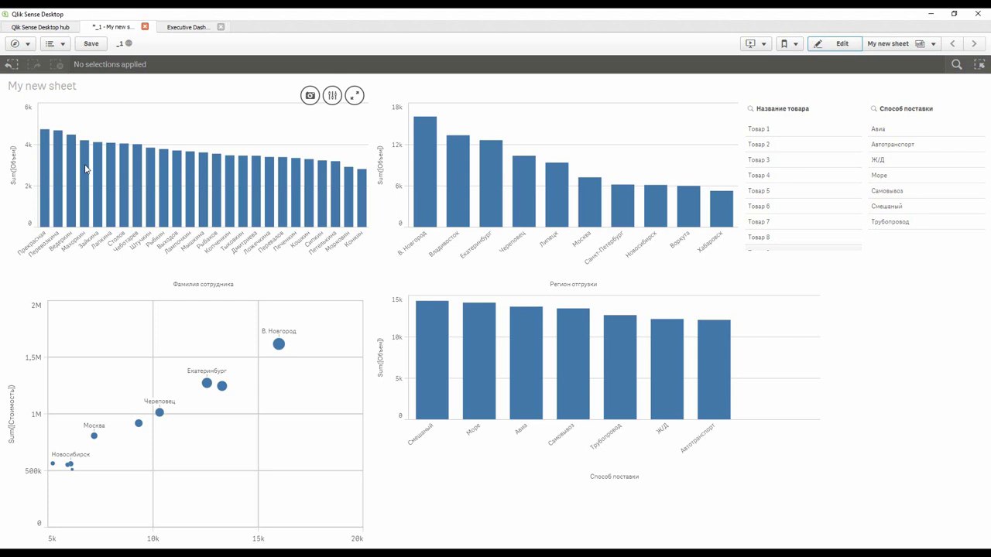
# - Select Товар 2, Товар 3, Товар 5 and Товар 7 in the Название товара filter
pyautogui.click(776, 152)
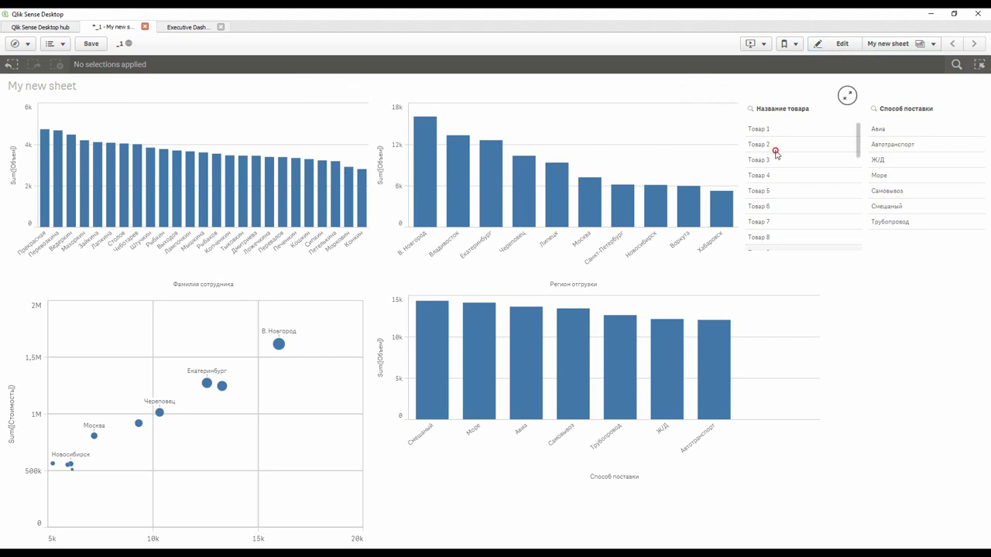
pyautogui.click(776, 160)
pyautogui.click(774, 190)
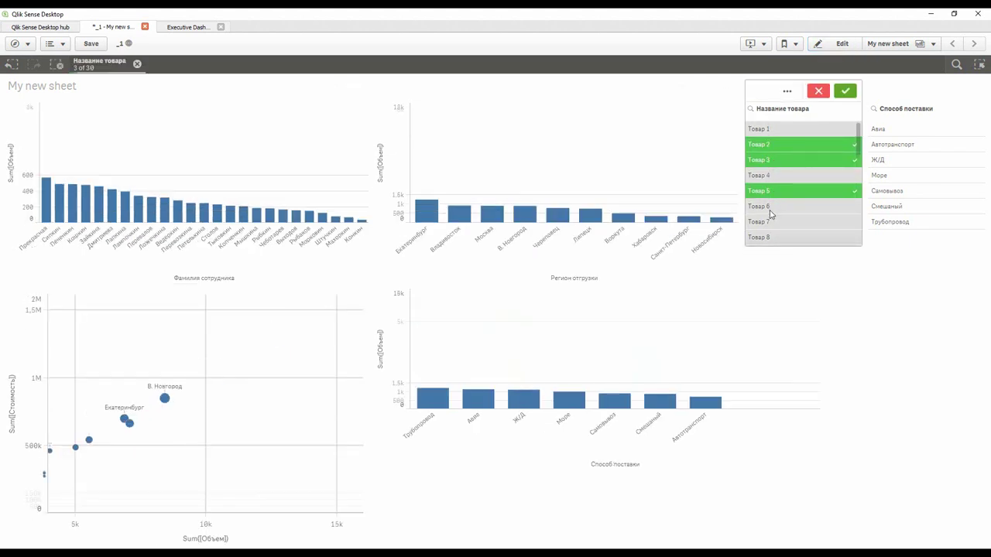
pyautogui.click(773, 221)
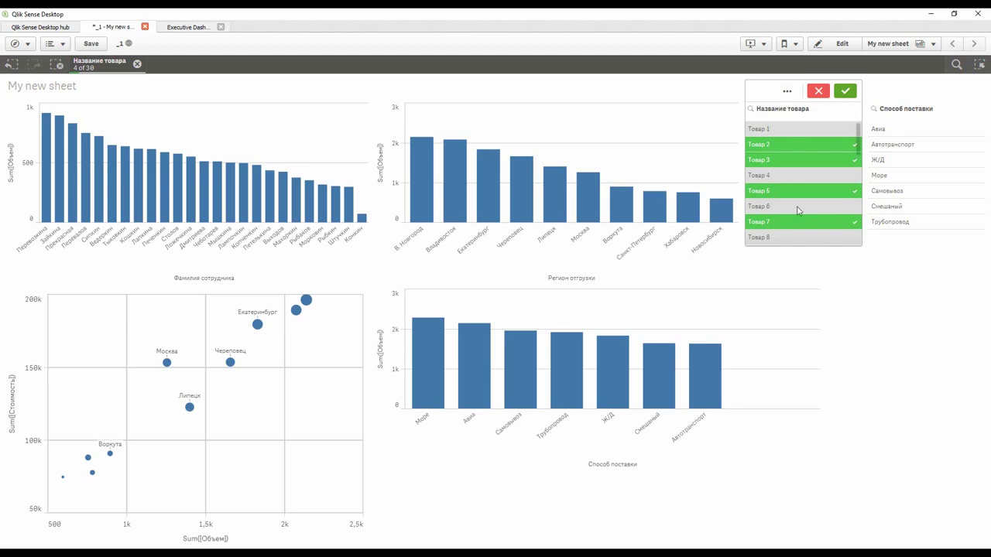
# - Range-select five neighbouring bars on the Фамилия сотрудника chart's axis, starting from the tallest, and shift the range to the following five bars
pyautogui.click(41, 232)
pyautogui.moveTo(40, 232); pyautogui.dragTo(98, 236)
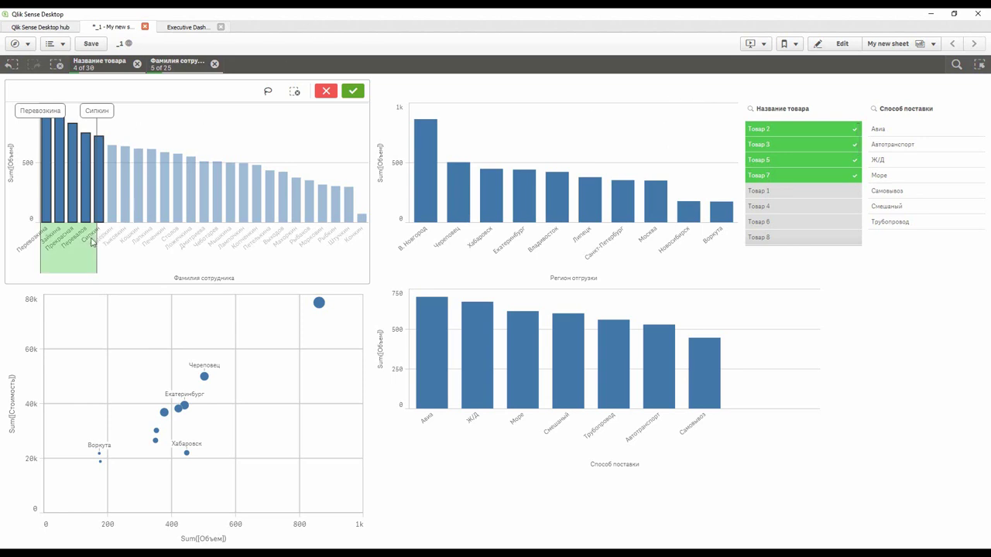
pyautogui.moveTo(72, 248); pyautogui.dragTo(150, 252)
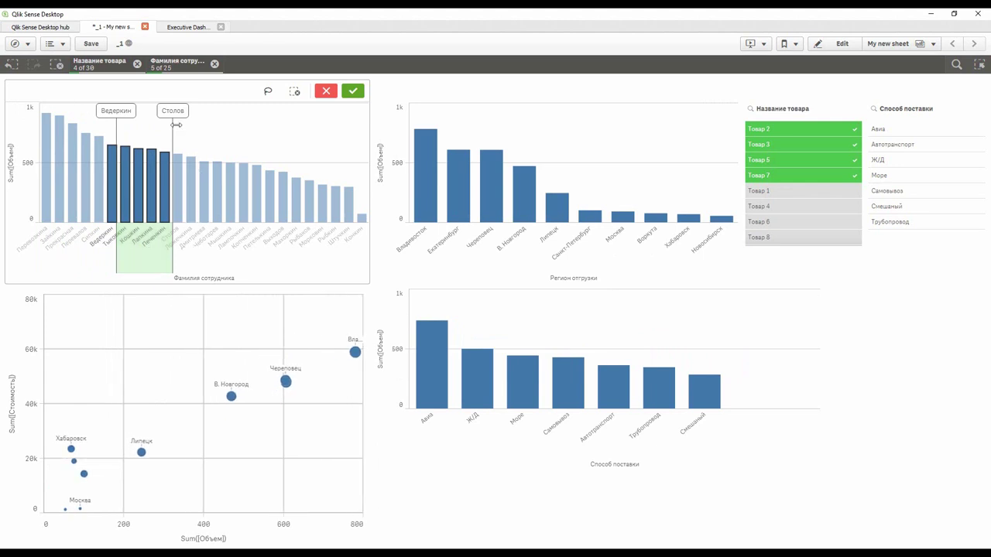
pyautogui.moveTo(173, 111)
pyautogui.mouseDown()
pyautogui.moveTo(210, 111)
pyautogui.moveTo(166, 110)
pyautogui.mouseUp()
# - Change the Фамилия сотрудника chart selection to three individual, non-adjacent employee bars
pyautogui.click(191, 197)
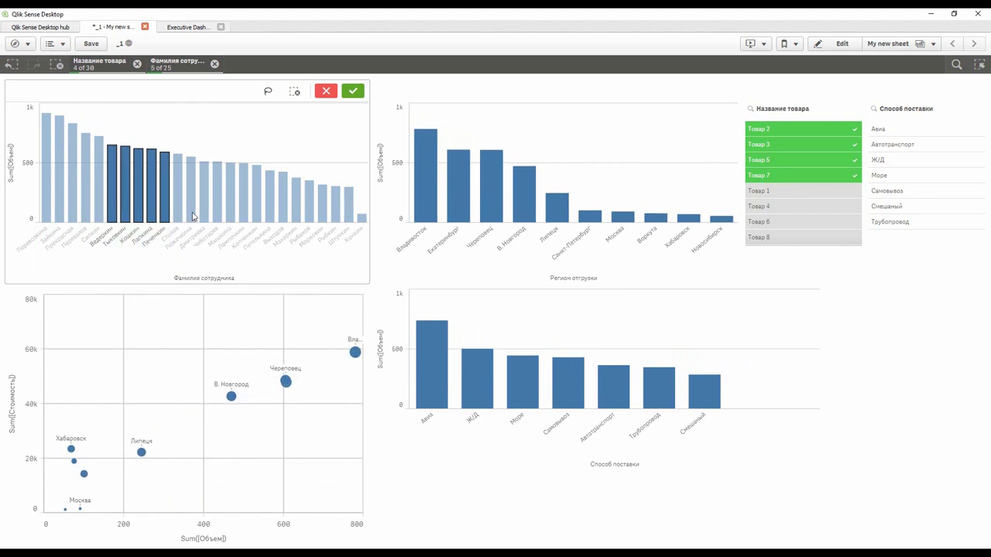
pyautogui.click(217, 217)
pyautogui.click(125, 219)
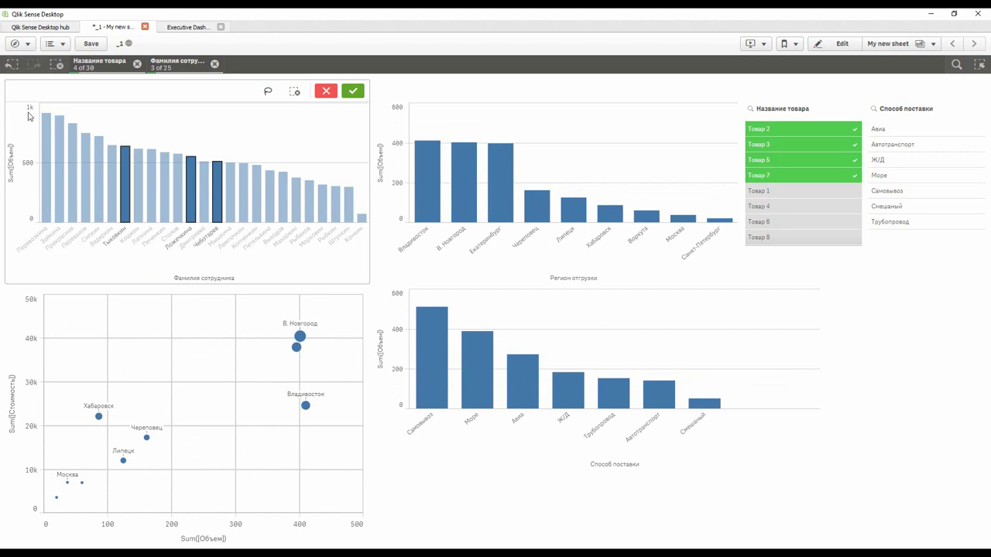
# - Select the employees whose Sum([Объем]) lies between 387,93 and 775,86 in the Фамилия сотрудника chart and confirm the selection
pyautogui.moveTo(35, 121); pyautogui.dragTo(31, 142)
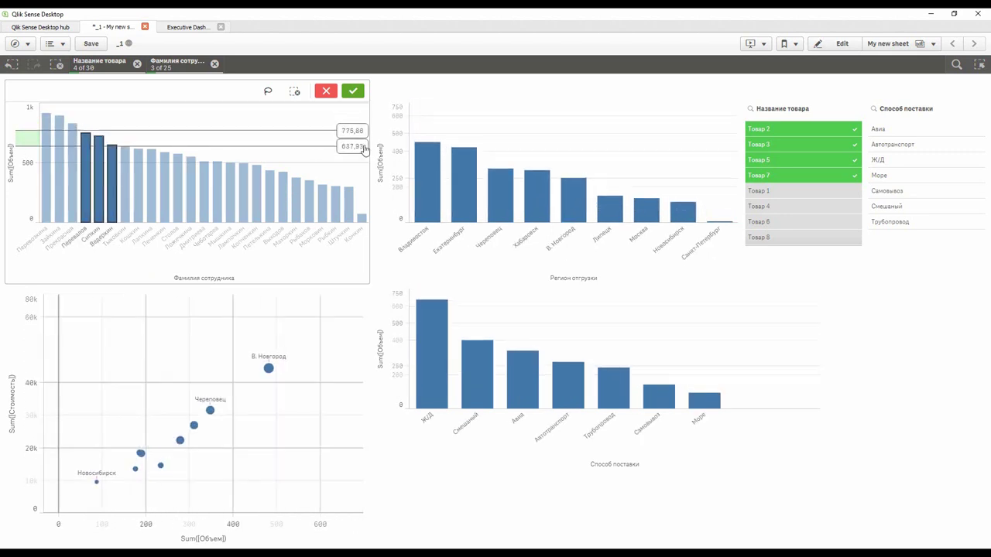
pyautogui.moveTo(355, 147); pyautogui.dragTo(356, 170)
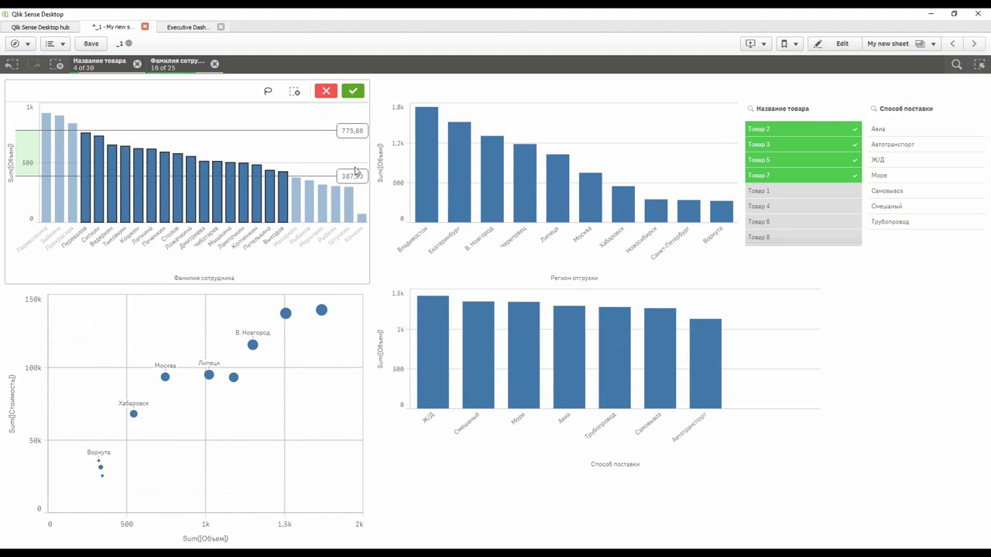
pyautogui.click(353, 91)
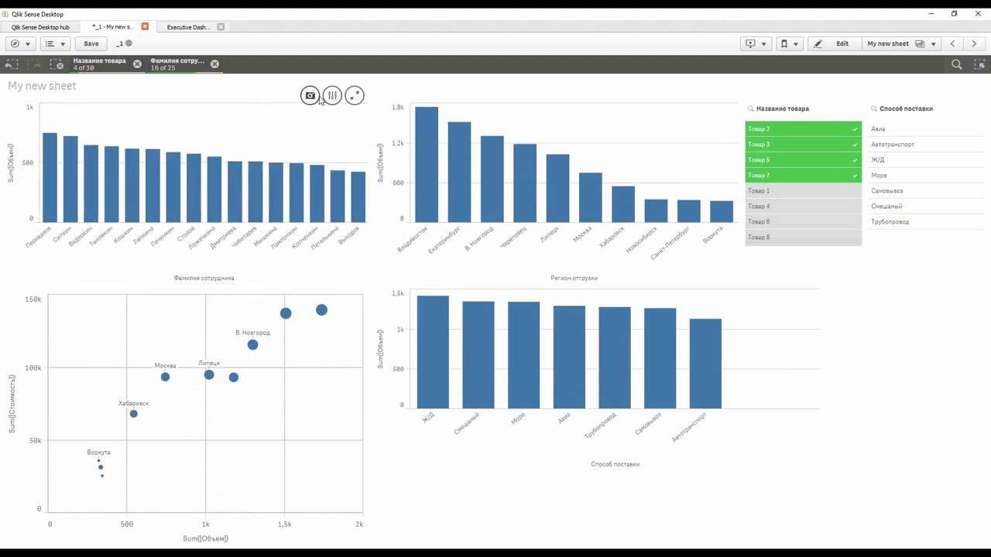
# - Select the Море and Авиа bars in the Способ поставки chart and confirm the selection
pyautogui.click(521, 372)
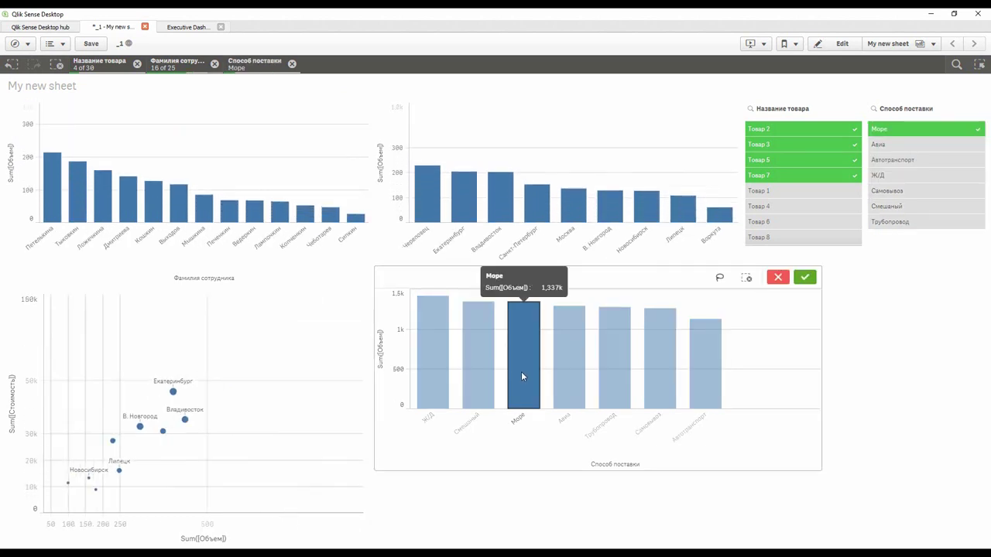
pyautogui.click(569, 378)
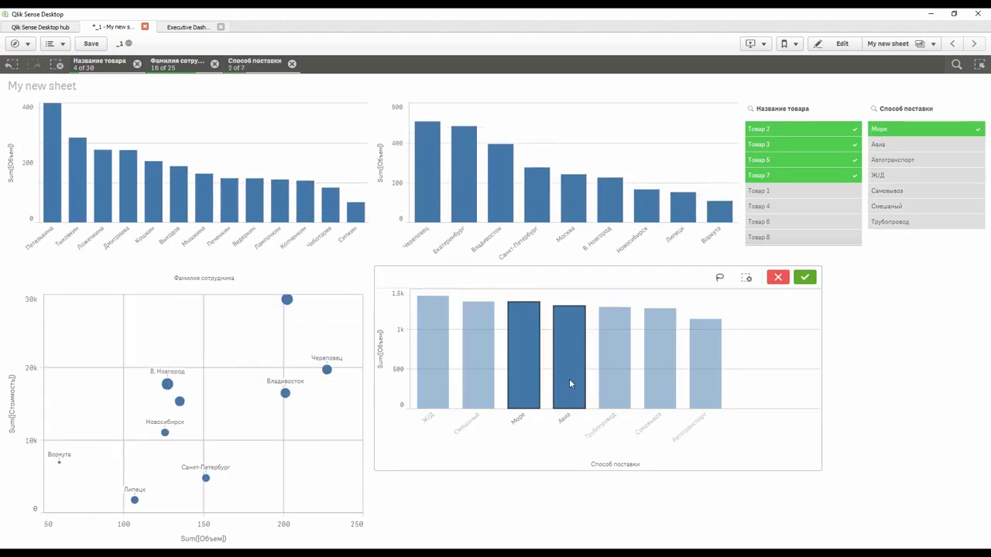
pyautogui.moveTo(569, 379)
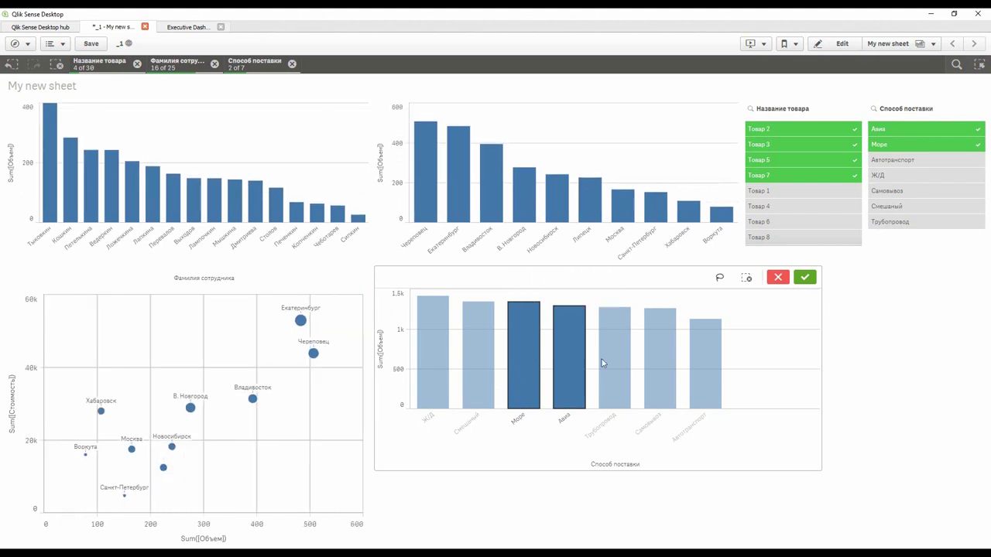
pyautogui.click(806, 281)
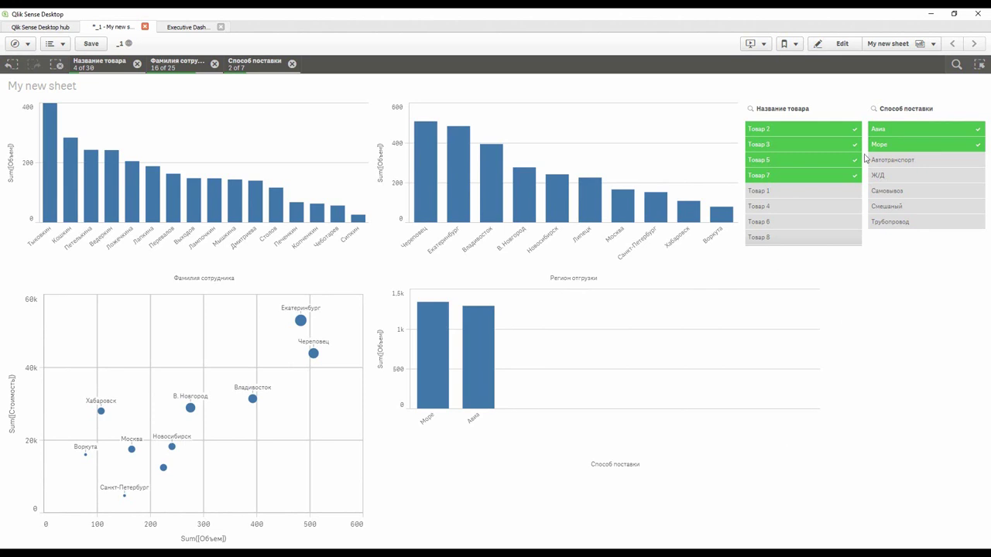
# - Reopen the sheet for editing and add a KPI with the measure Sum([Стоимость]) beneath the Способ поставки bar chart
pyautogui.click(833, 47)
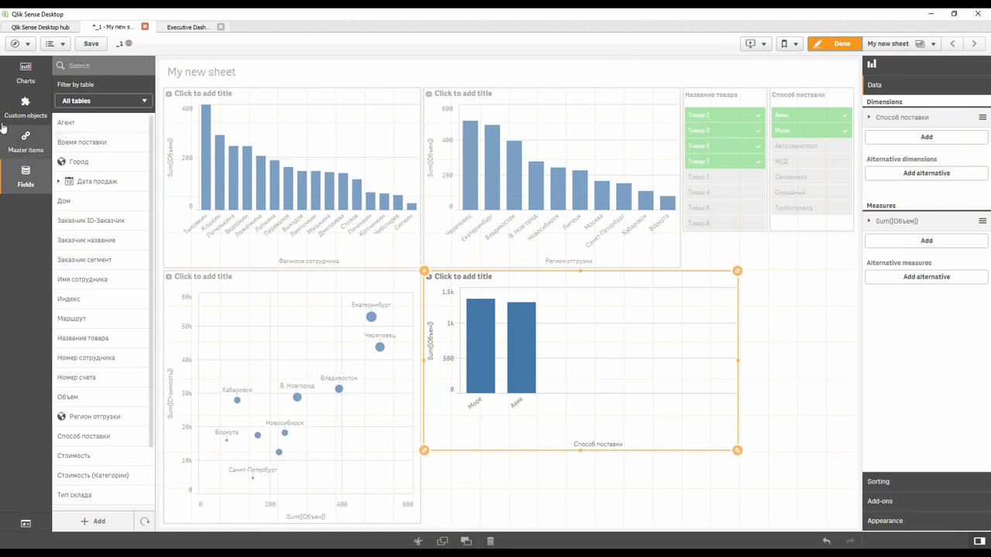
pyautogui.click(26, 74)
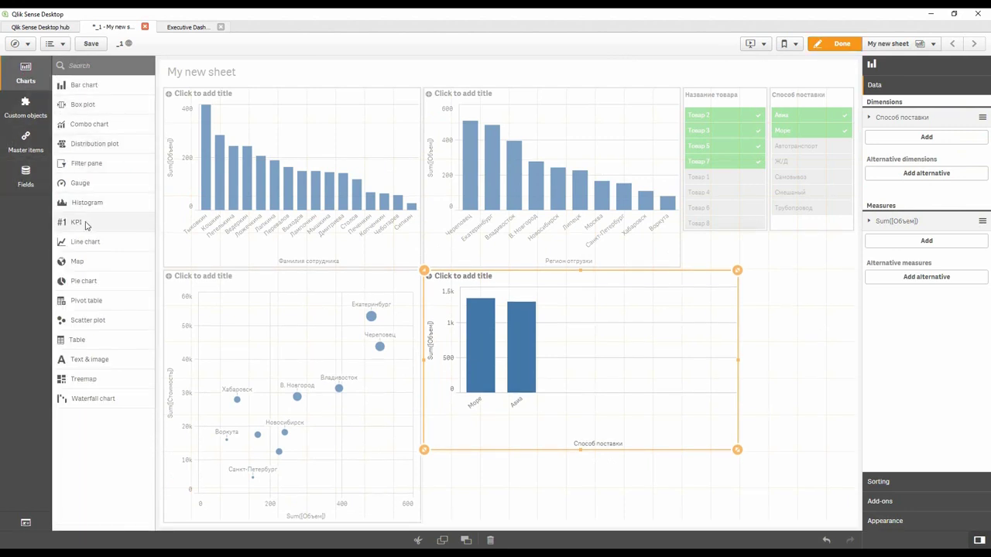
pyautogui.moveTo(87, 223); pyautogui.dragTo(590, 494)
pyautogui.click(591, 493)
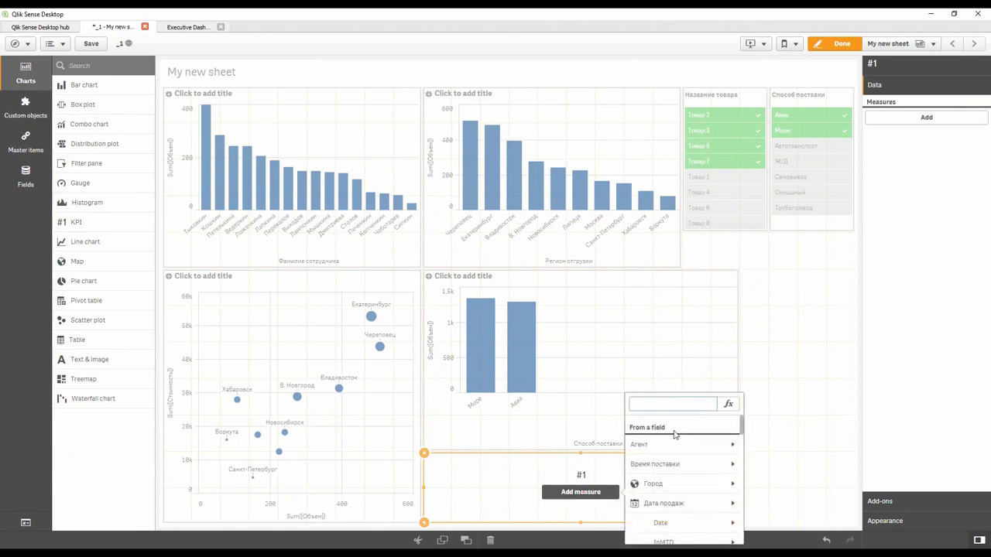
pyautogui.write('сп')
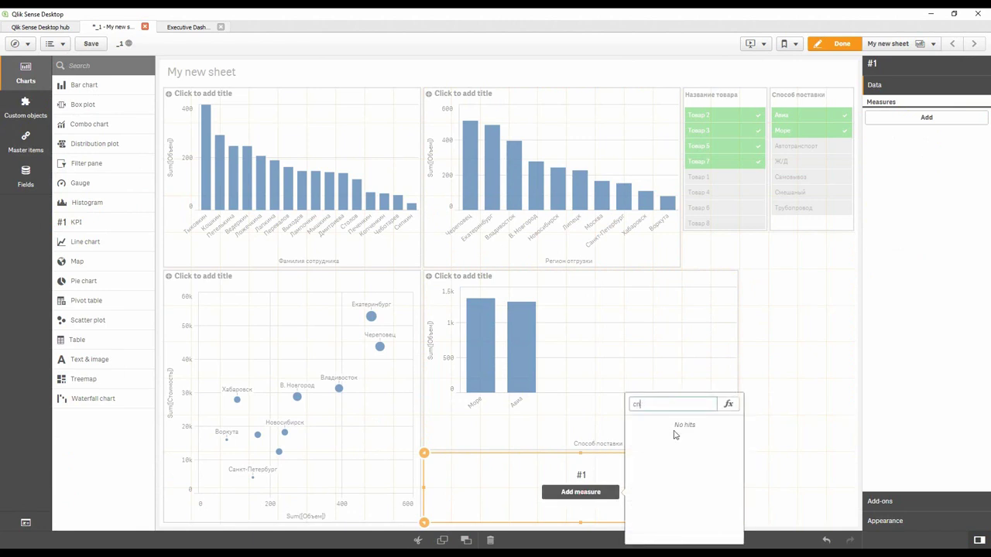
pyautogui.press('BackSpace')
pyautogui.write('тои')
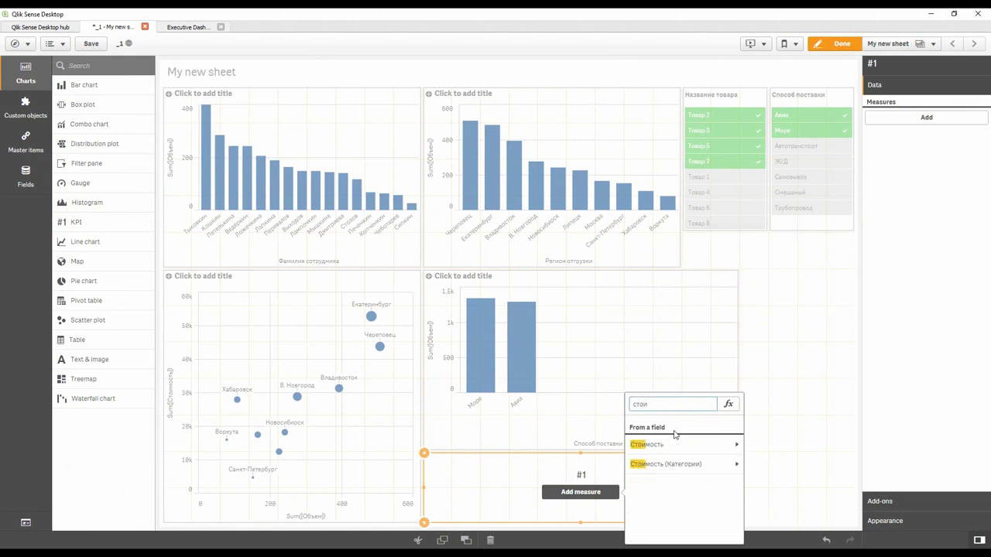
pyautogui.click(676, 446)
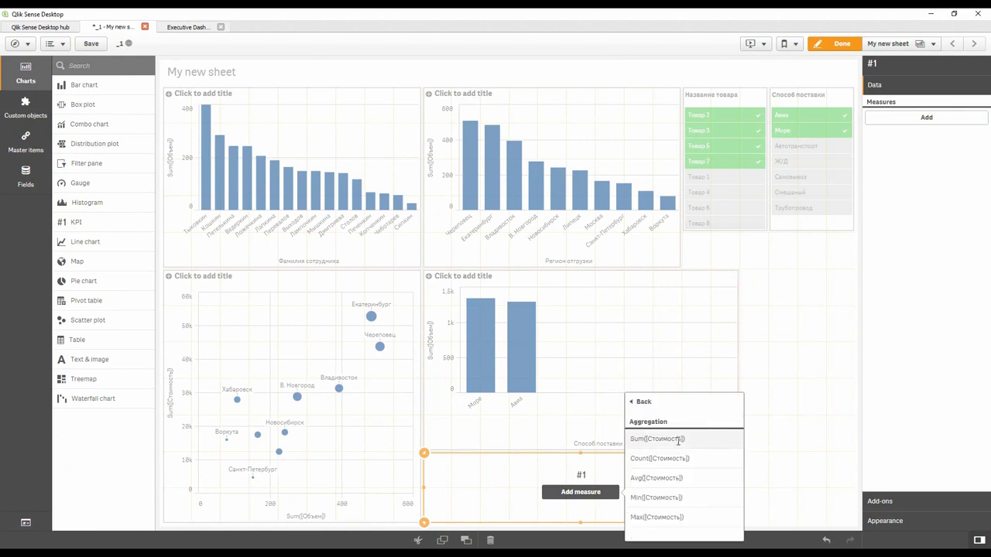
pyautogui.click(678, 439)
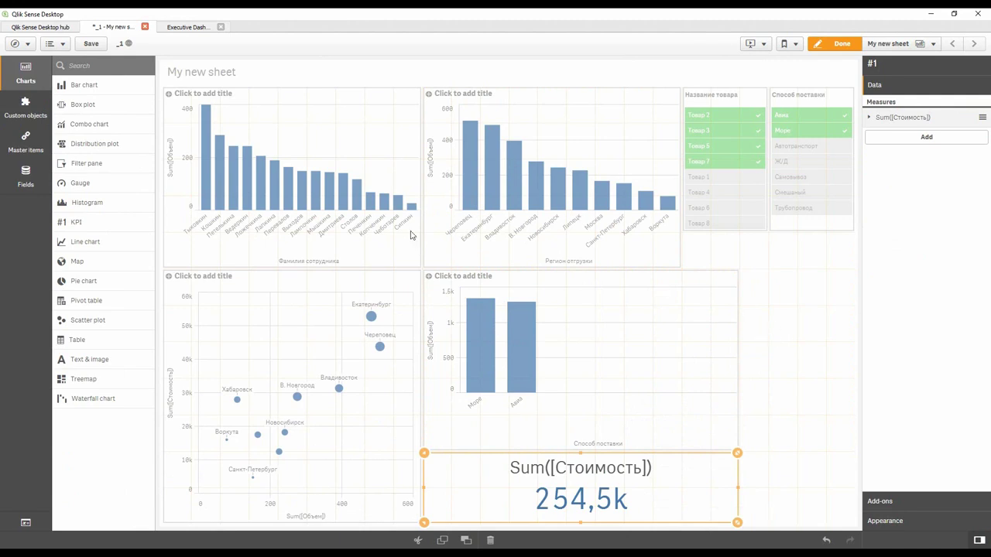
# - Add a Стоимость (Категории) filter pane in the free space below the existing filters, finish editing, and select Средняя in it
pyautogui.click(26, 176)
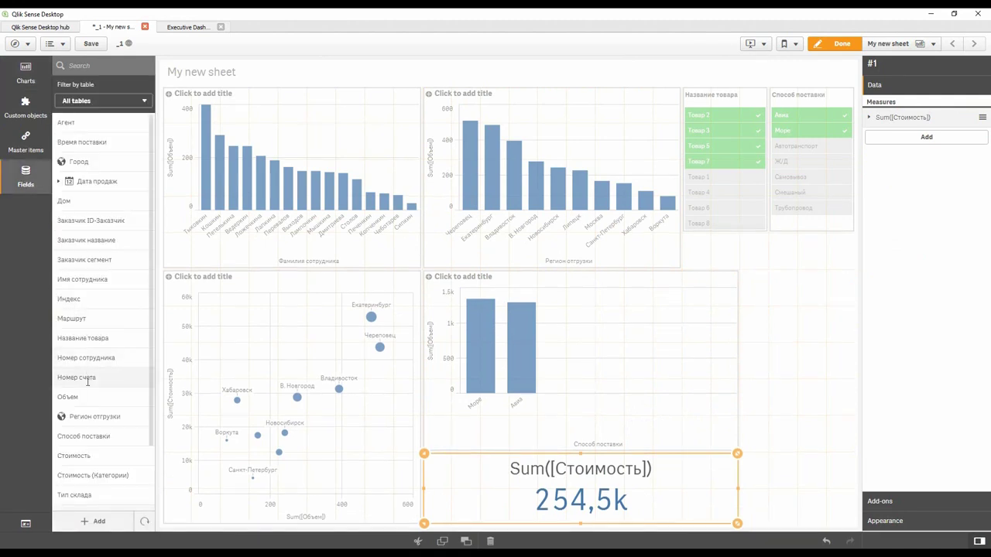
pyautogui.moveTo(97, 476); pyautogui.dragTo(794, 328)
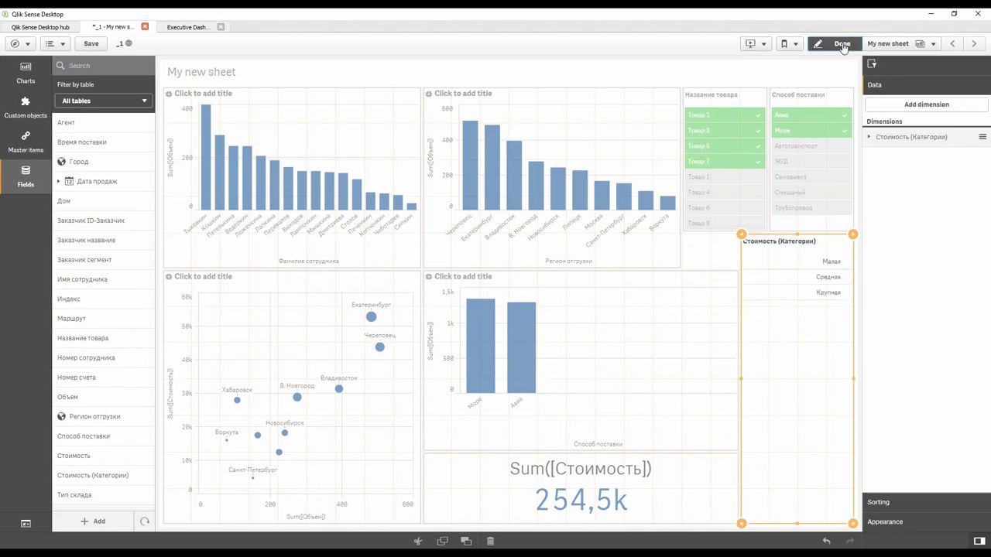
pyautogui.click(842, 45)
pyautogui.click(950, 300)
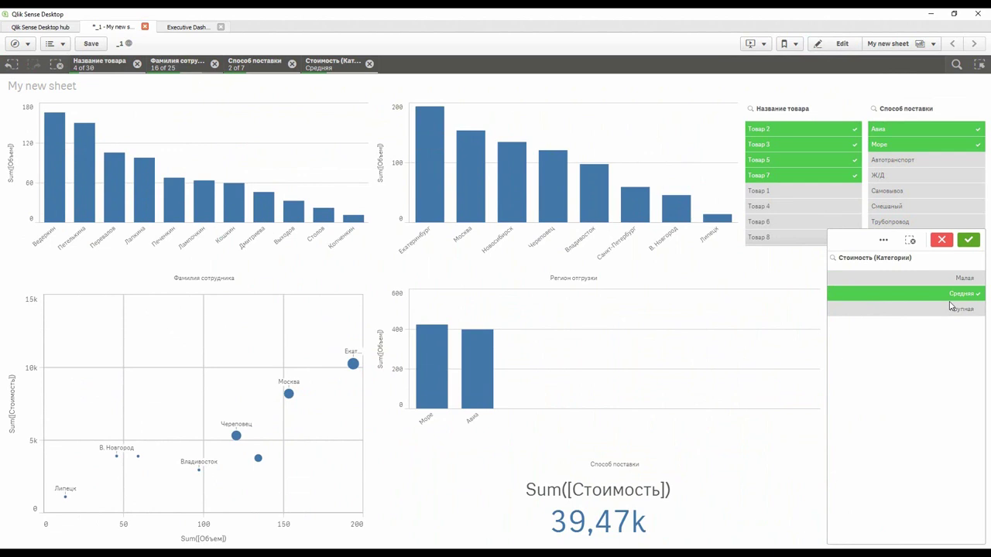
pyautogui.click(969, 240)
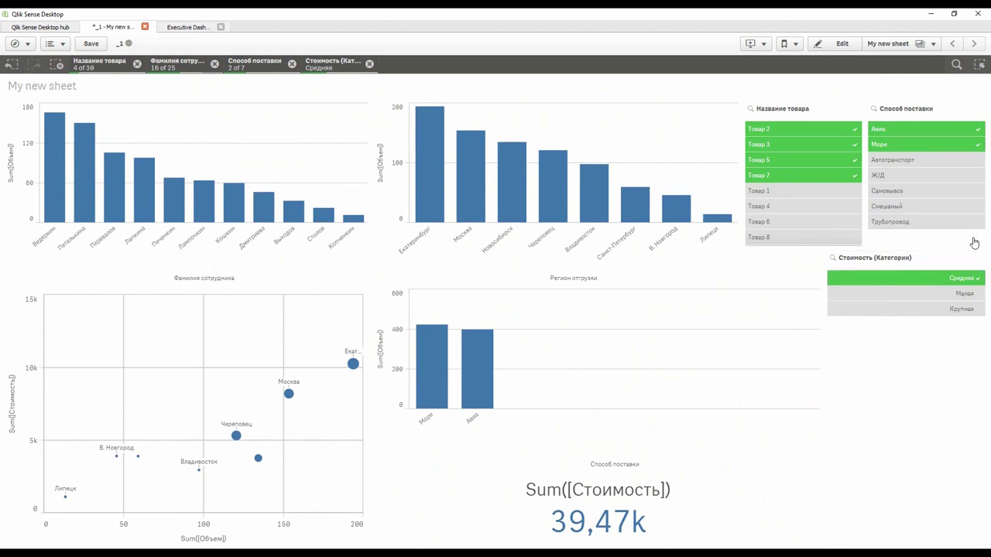
# - Put the sheet back into edit mode and create a second sheet with the default title
pyautogui.click(827, 48)
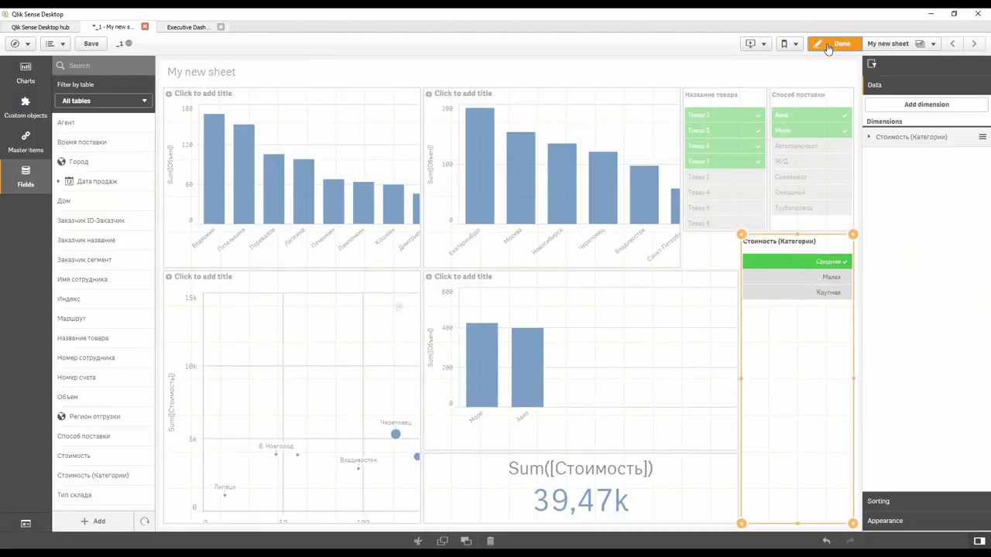
pyautogui.click(887, 44)
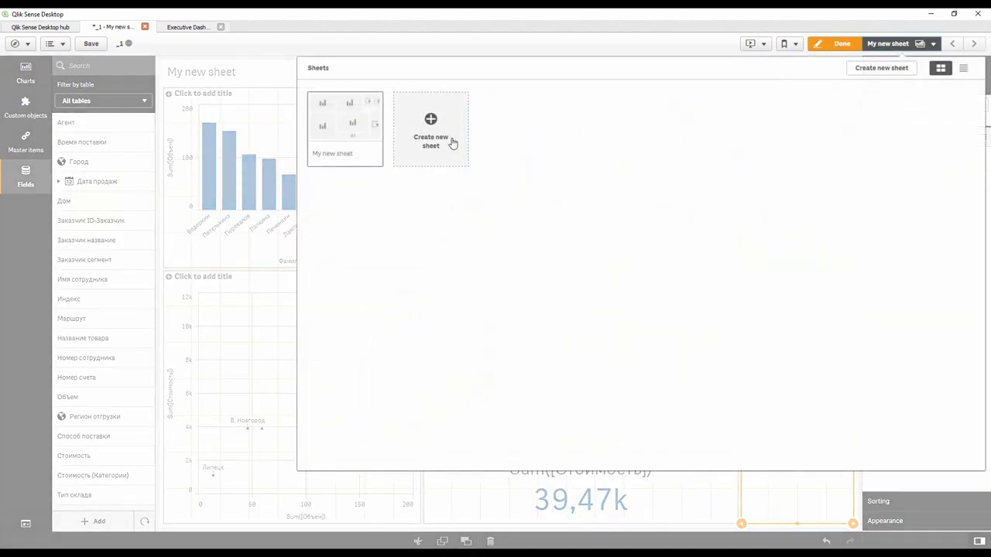
pyautogui.click(433, 124)
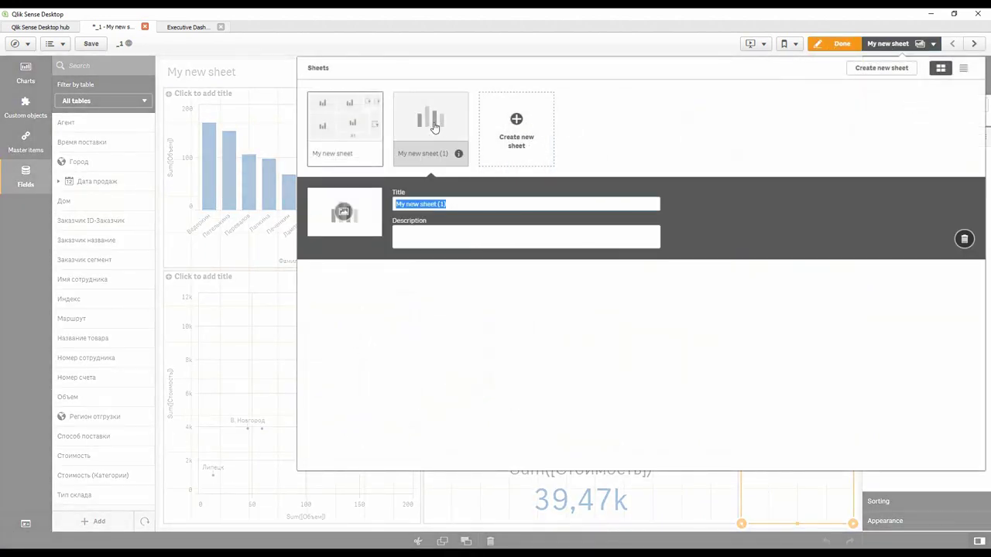
# - Copy the Sum([Стоимость]) KPI from My new sheet to My new sheet (1), shrink it to about 11 grid columns by five rows, and finish editing
pyautogui.click(352, 133)
pyautogui.click(579, 499)
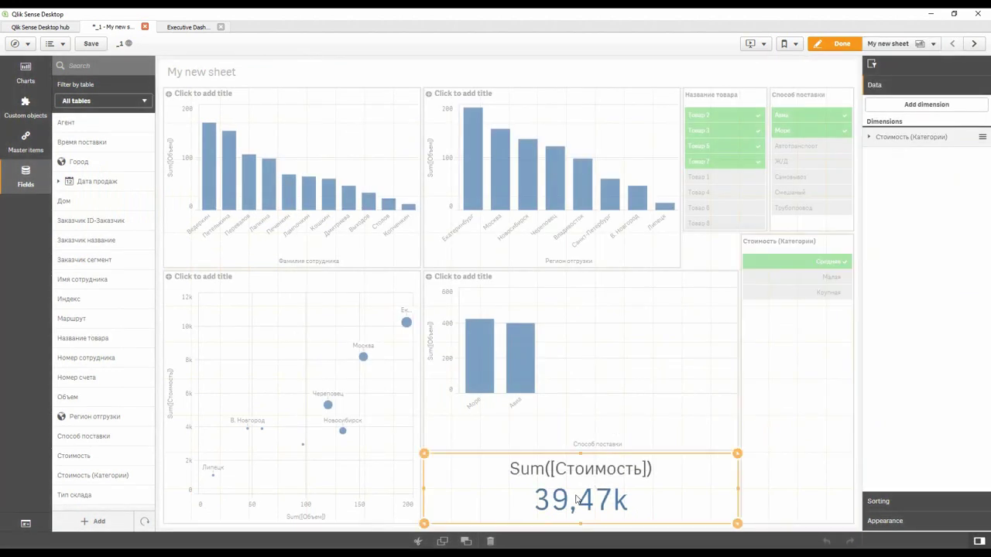
pyautogui.click(577, 500)
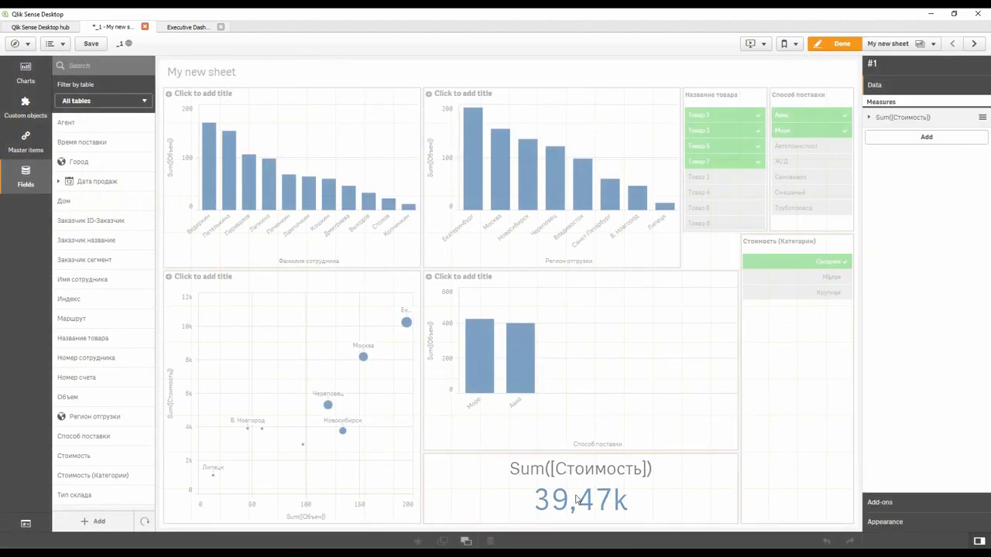
pyautogui.click(981, 45)
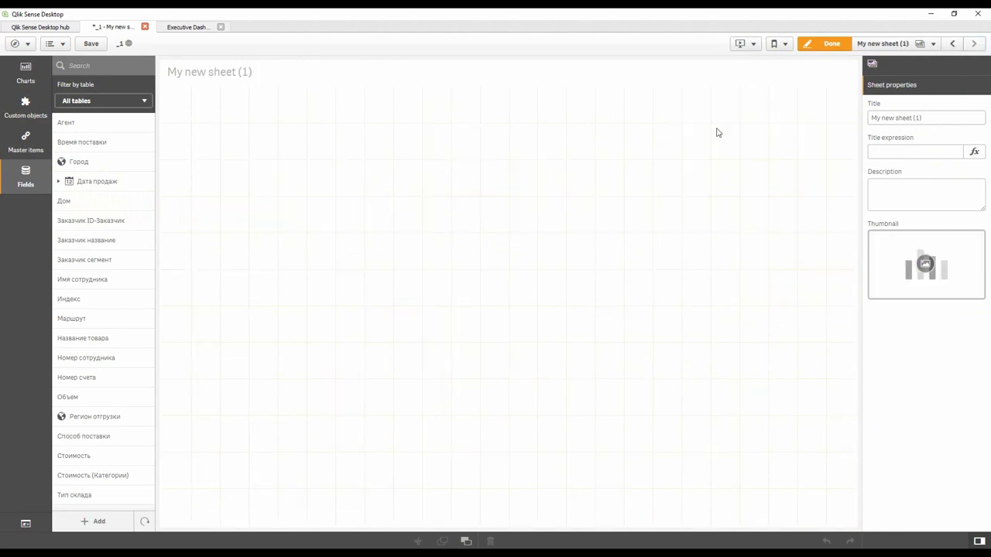
pyautogui.hotkey('ctrl', 'v')
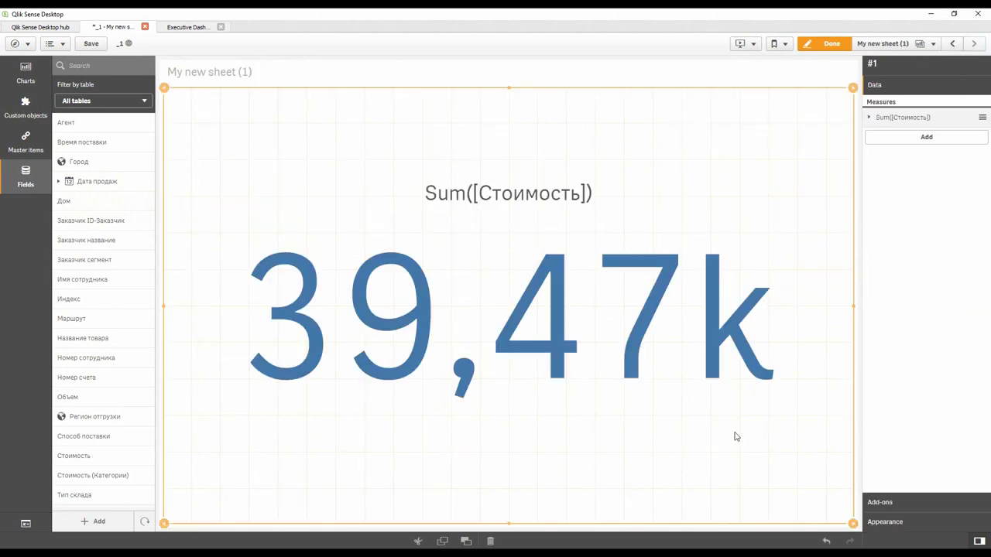
pyautogui.moveTo(854, 523); pyautogui.dragTo(503, 267)
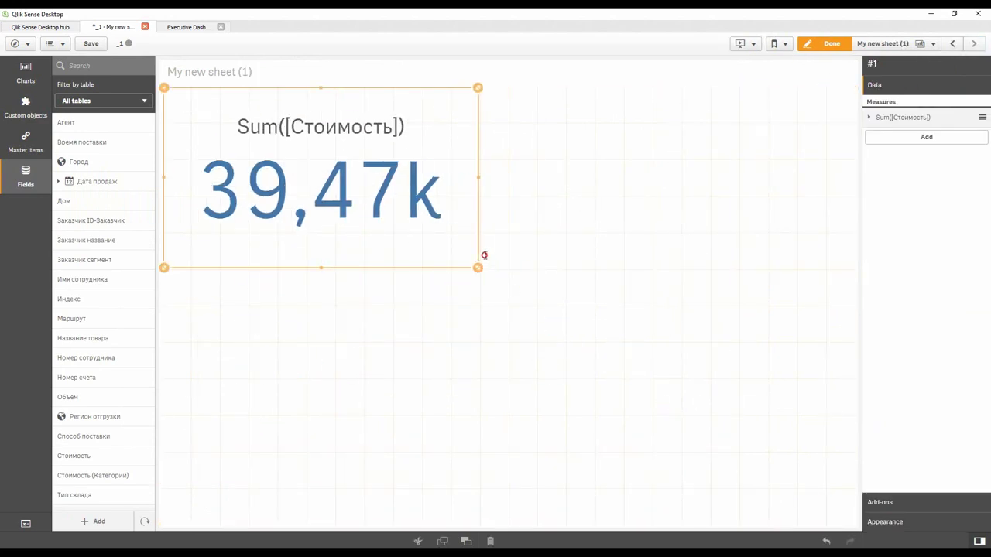
pyautogui.click(833, 44)
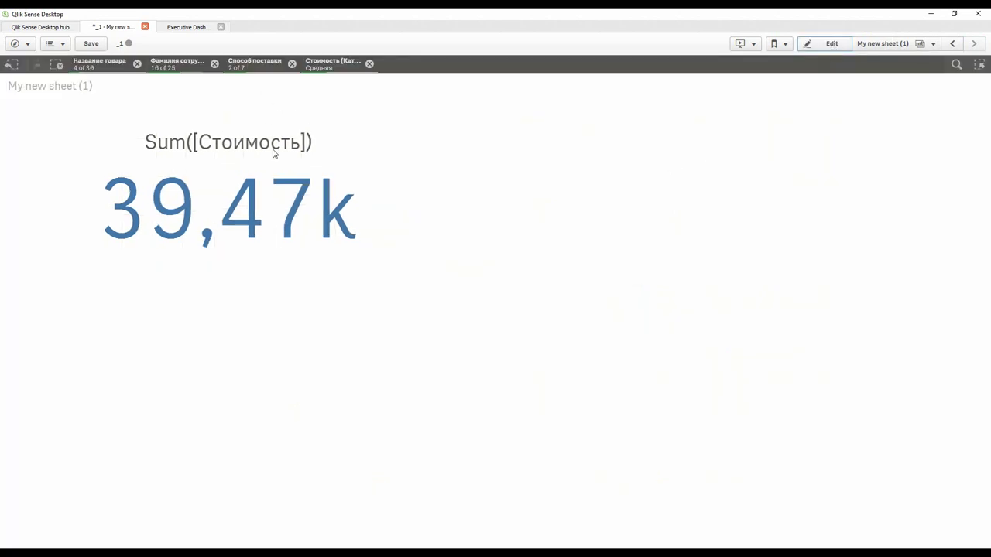
# - Review the current selections in Стоимость (Категории), Способ поставки, Фамилия сотрудника and Название товара on My new sheet (1)
pyautogui.click(325, 68)
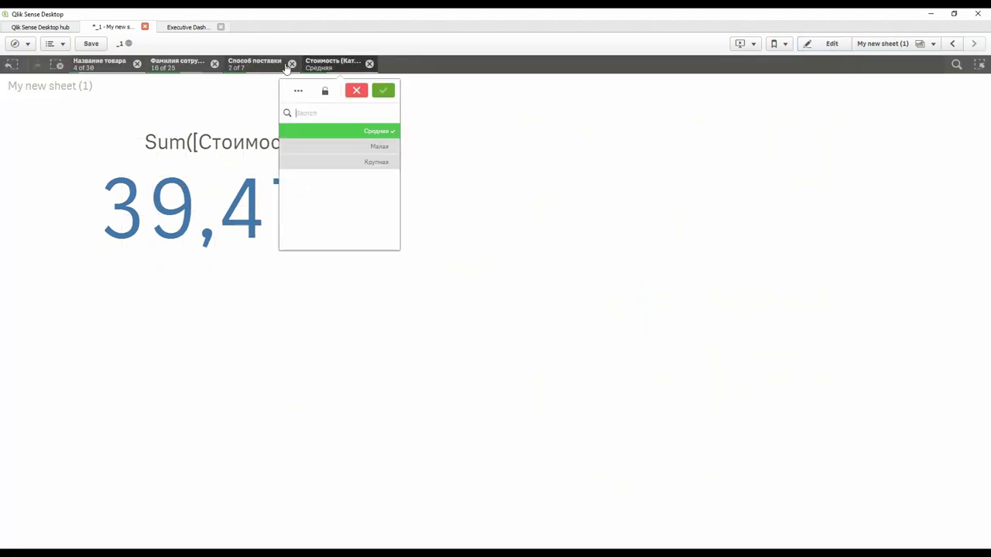
pyautogui.click(250, 67)
pyautogui.click(178, 68)
pyautogui.click(178, 67)
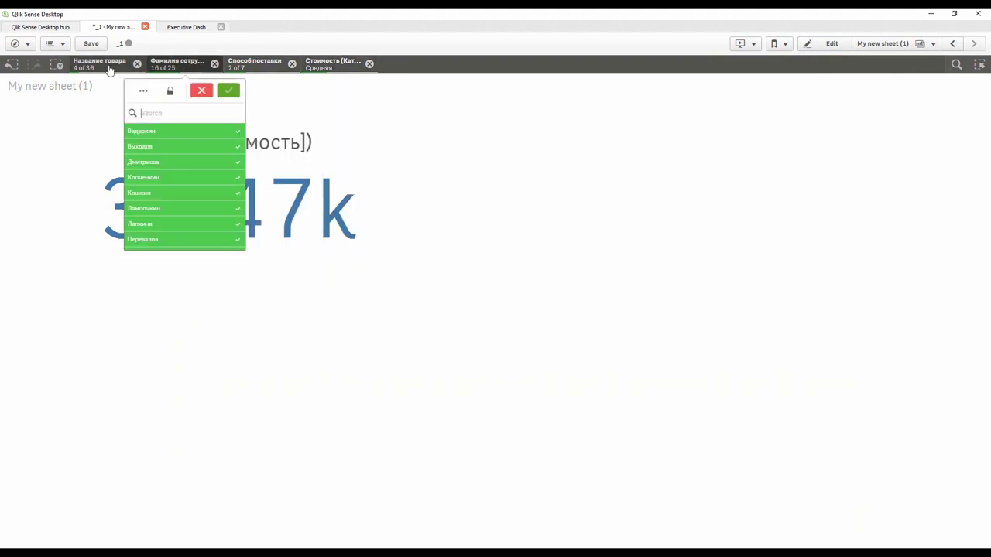
pyautogui.click(99, 65)
pyautogui.click(483, 138)
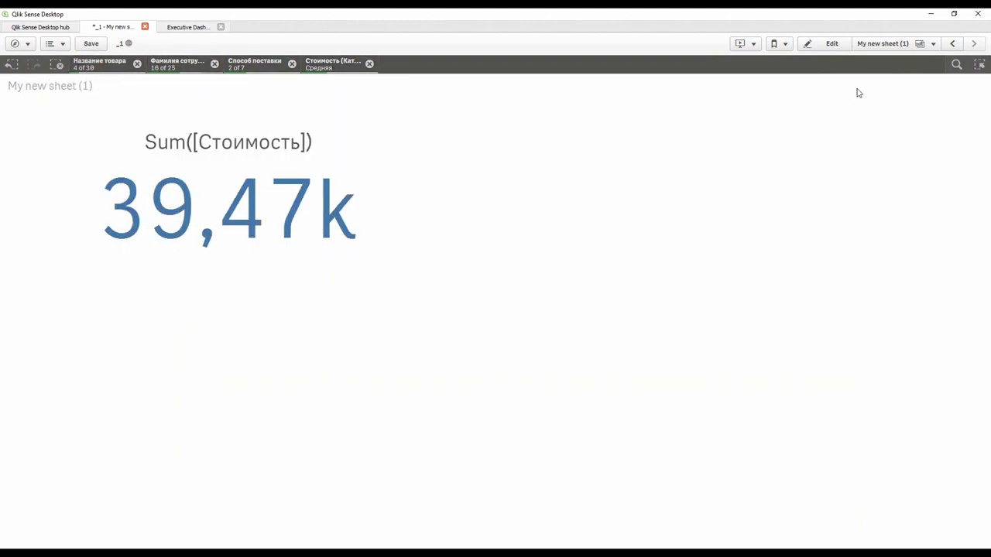
# - Return to My new sheet and add Товар 4 and Товар 6 to the Название товара selection
pyautogui.click(952, 43)
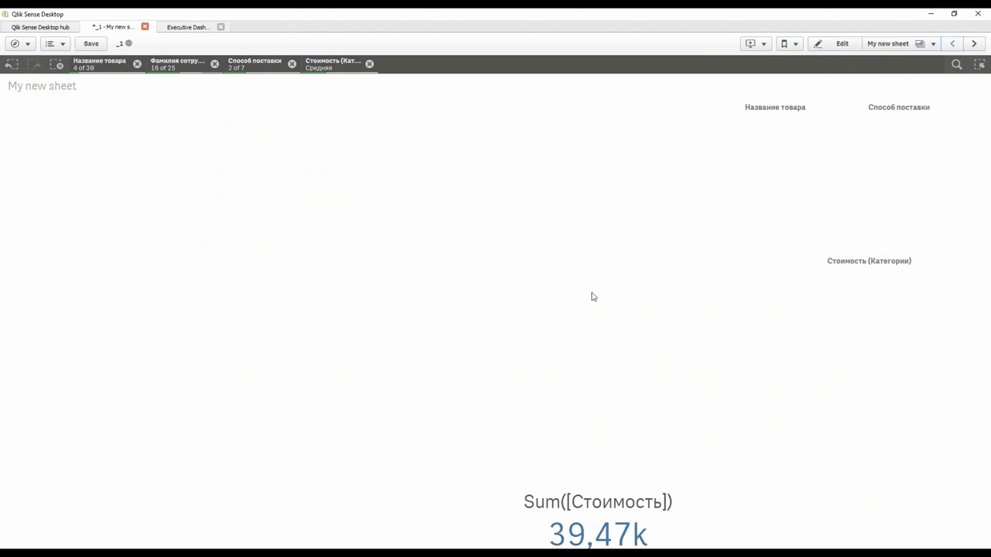
pyautogui.click(779, 208)
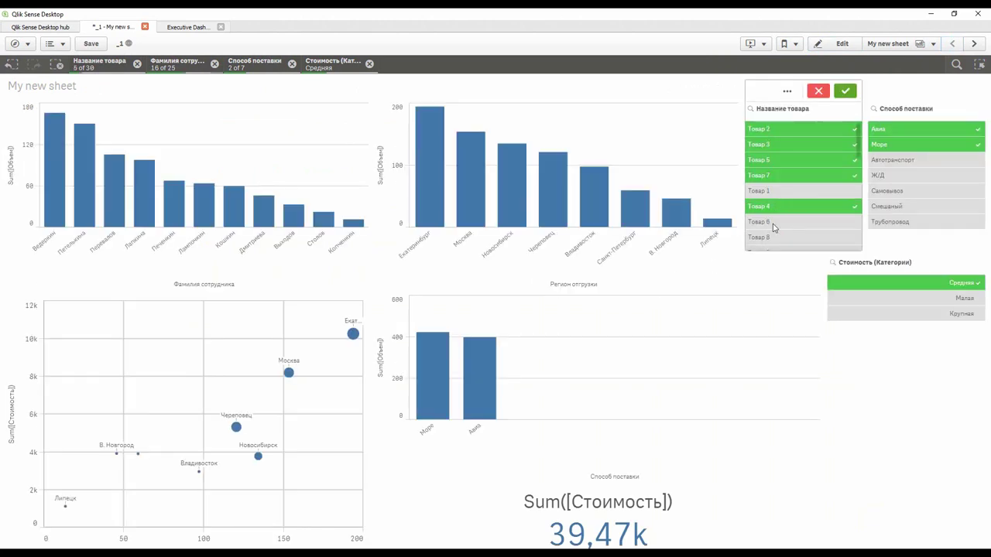
pyautogui.click(773, 224)
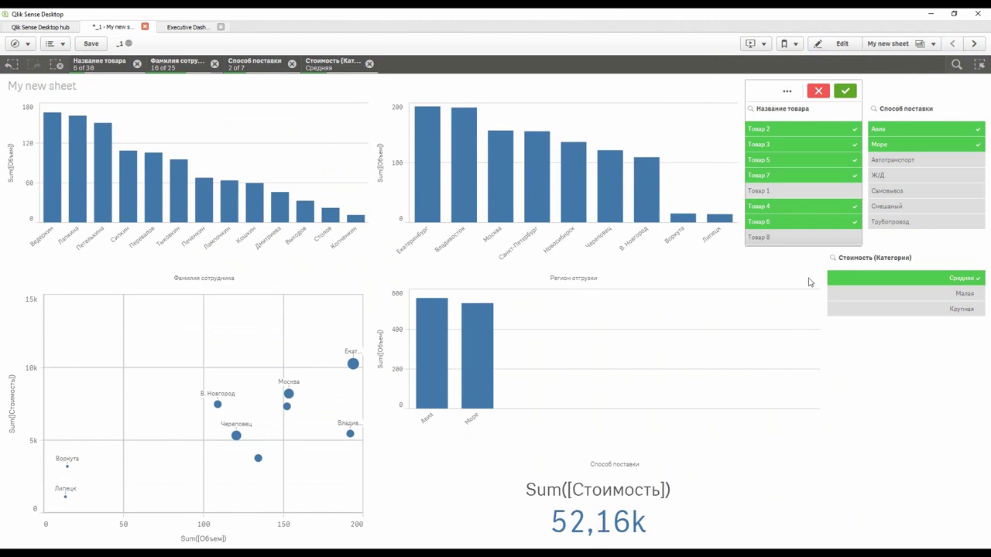
# - Check the KPI and the current selections on My new sheet (1), and return to My new sheet
pyautogui.click(974, 45)
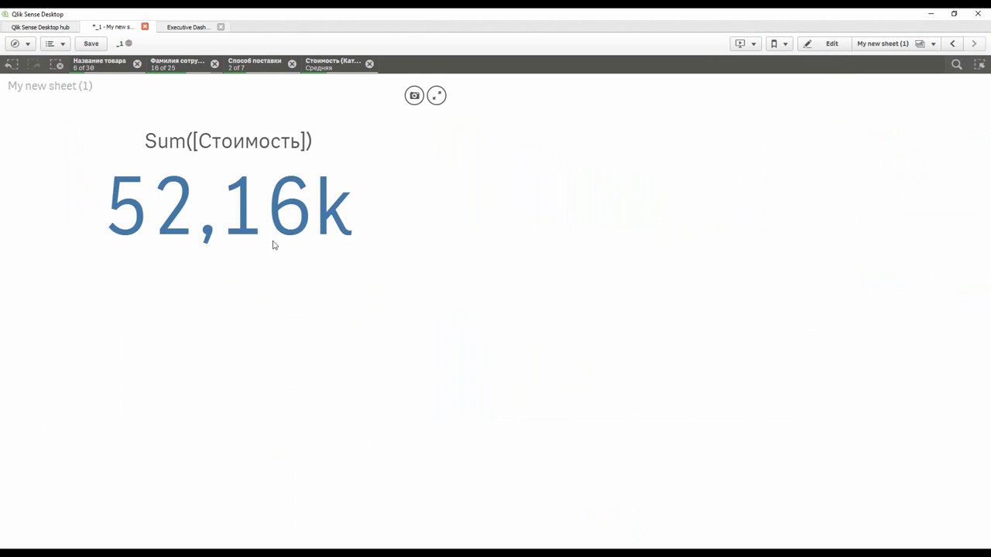
pyautogui.click(172, 65)
pyautogui.click(263, 65)
pyautogui.click(264, 66)
pyautogui.click(333, 65)
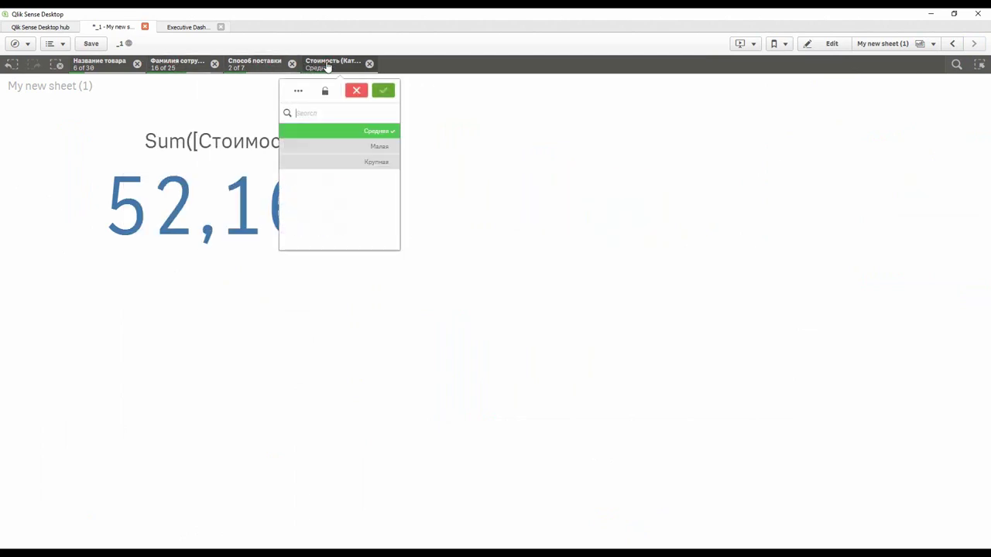
pyautogui.click(263, 74)
pyautogui.click(263, 70)
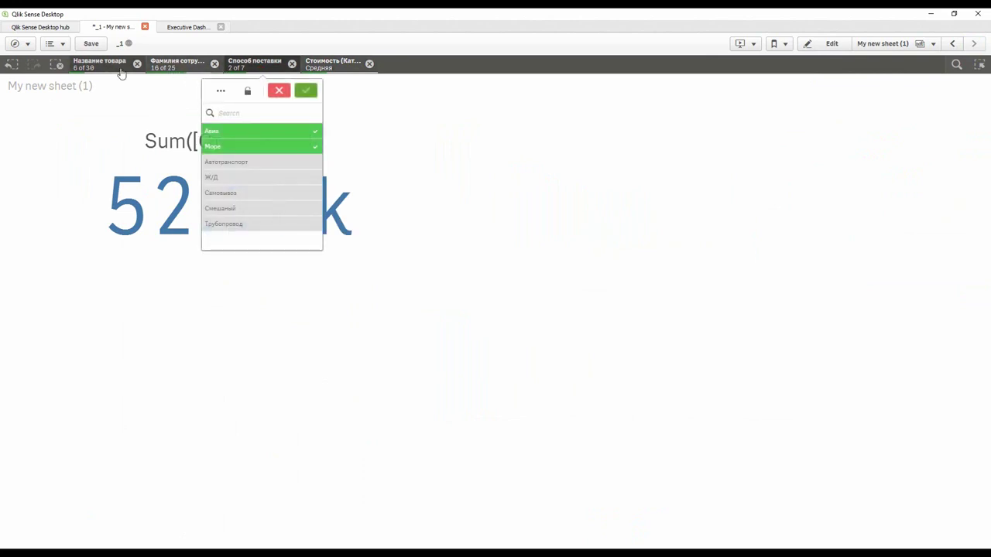
pyautogui.click(953, 44)
pyautogui.click(954, 44)
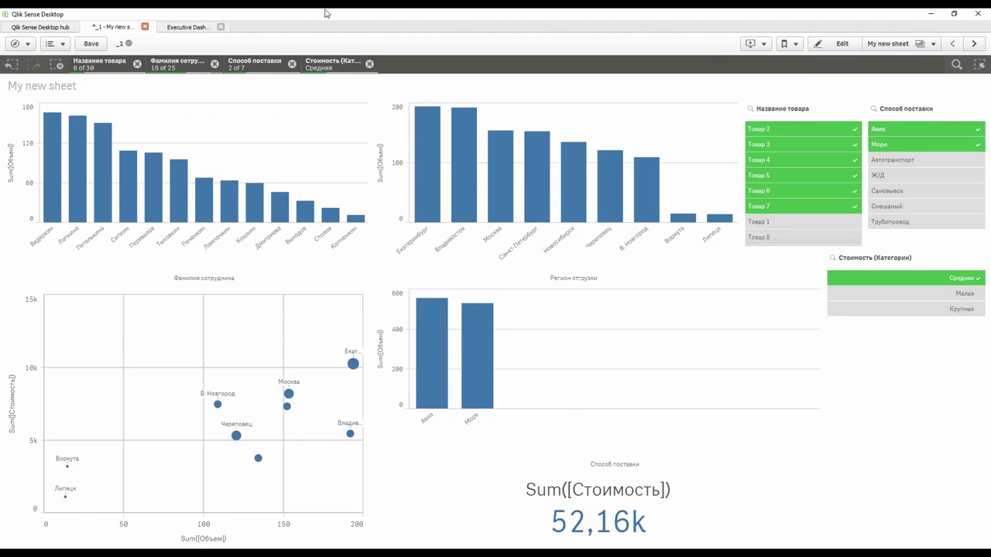
# - Open the KPI Dashboard sheet of the Executive Dashboard app and select Cheese, Coffee and Sugar in the Revenue by Products chart
pyautogui.click(187, 29)
pyautogui.click(51, 203)
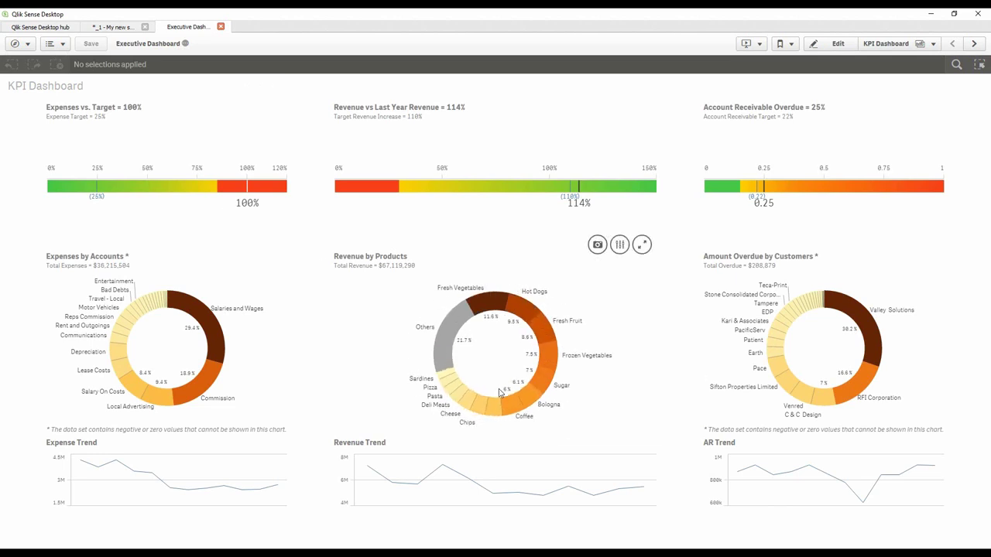
pyautogui.click(469, 402)
pyautogui.click(512, 404)
pyautogui.click(541, 378)
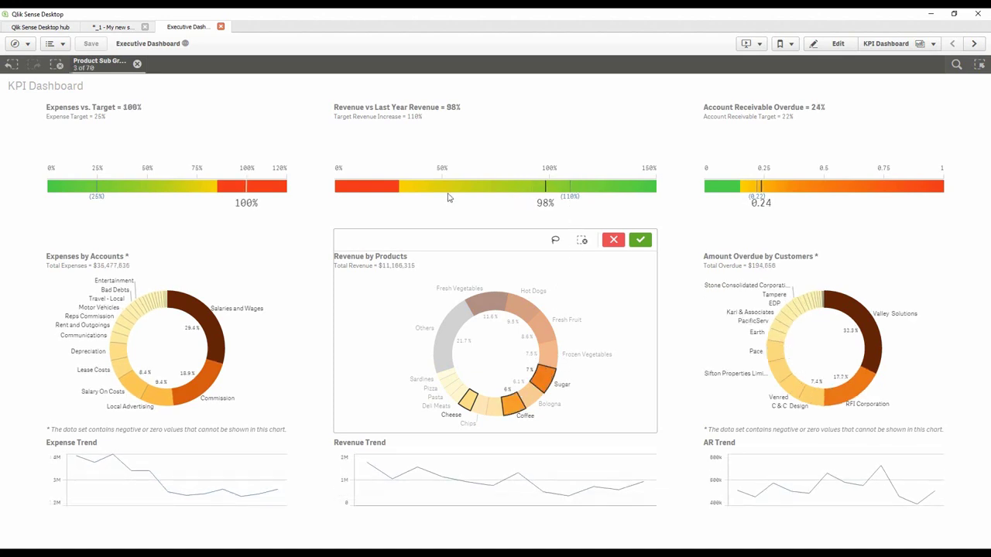
pyautogui.click(93, 68)
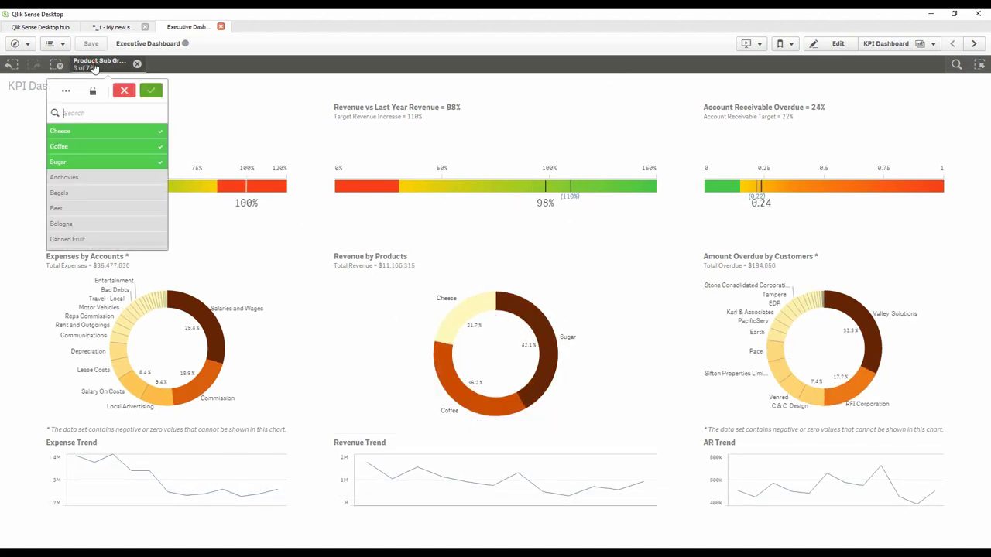
pyautogui.click(94, 68)
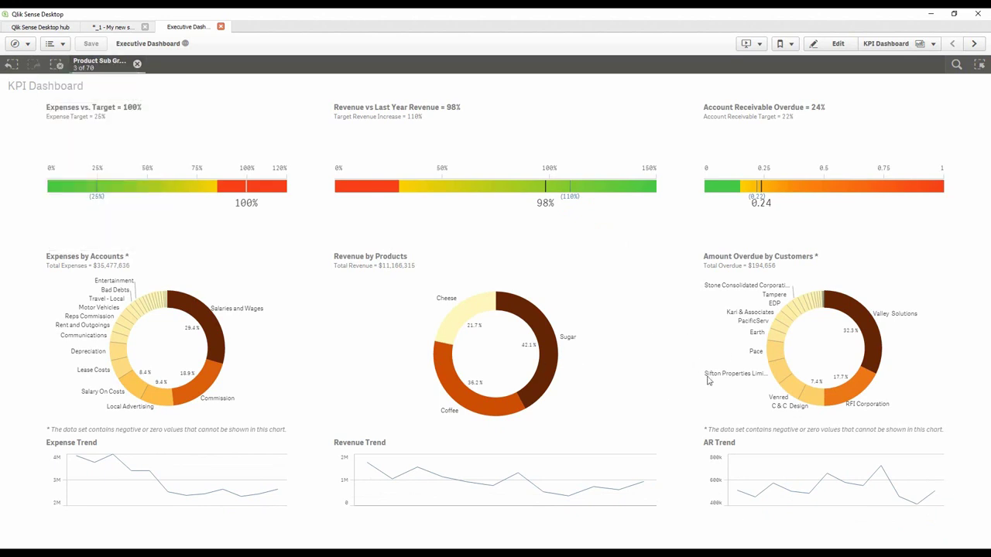
# - Select Earth and Sifton Properties Limited in the Amount Overdue by Customers chart and check the Customer selection
pyautogui.click(775, 353)
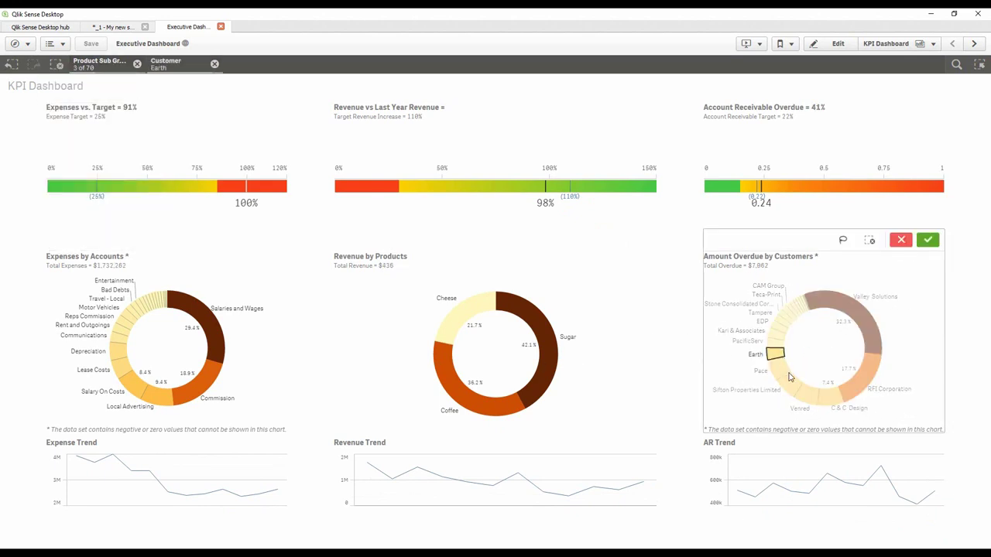
pyautogui.click(789, 382)
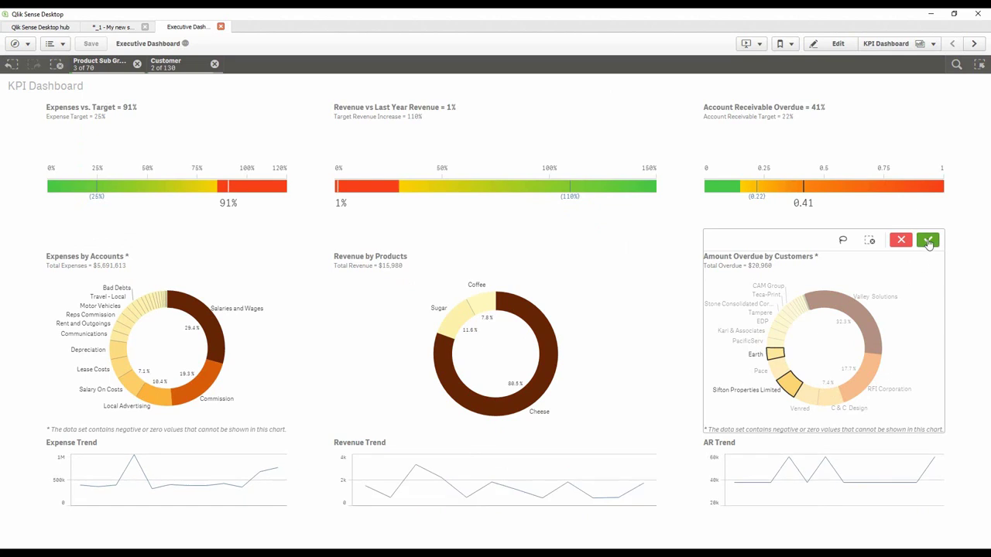
pyautogui.click(928, 239)
pyautogui.click(168, 65)
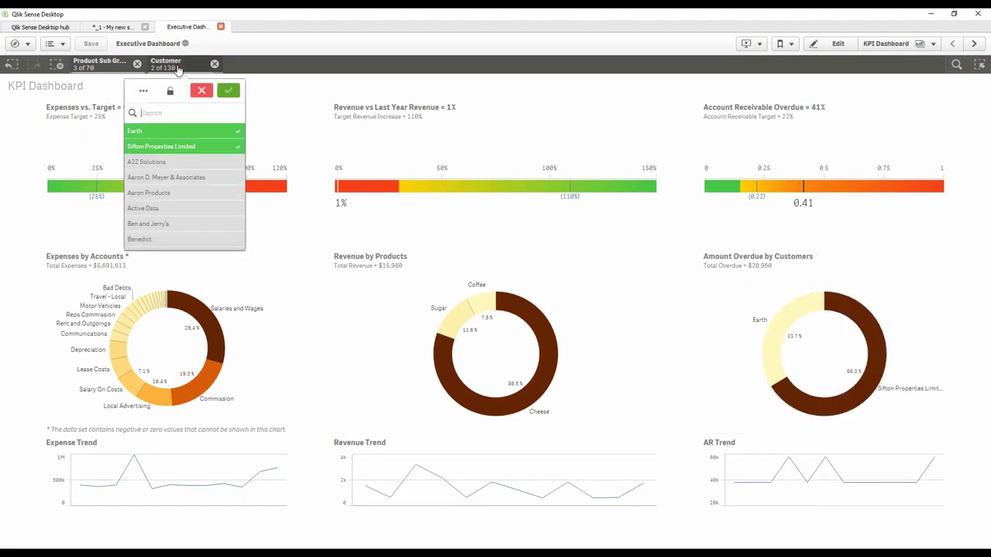
pyautogui.click(634, 74)
# - Go to the Sales Analysis sheet and select about 2/15/2012 to 8/11/2012 in the Average Sales Per Day chart
pyautogui.click(973, 44)
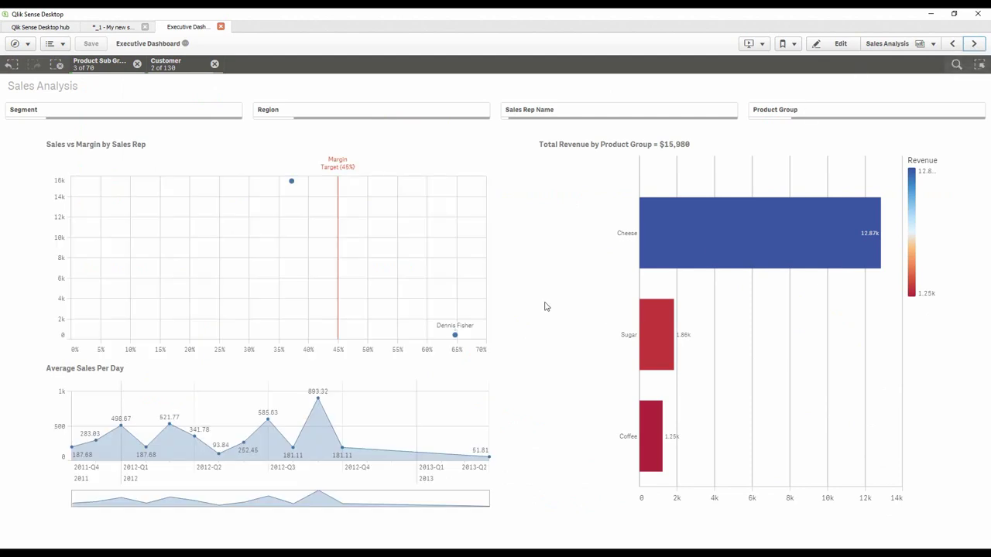
pyautogui.click(169, 66)
pyautogui.click(99, 63)
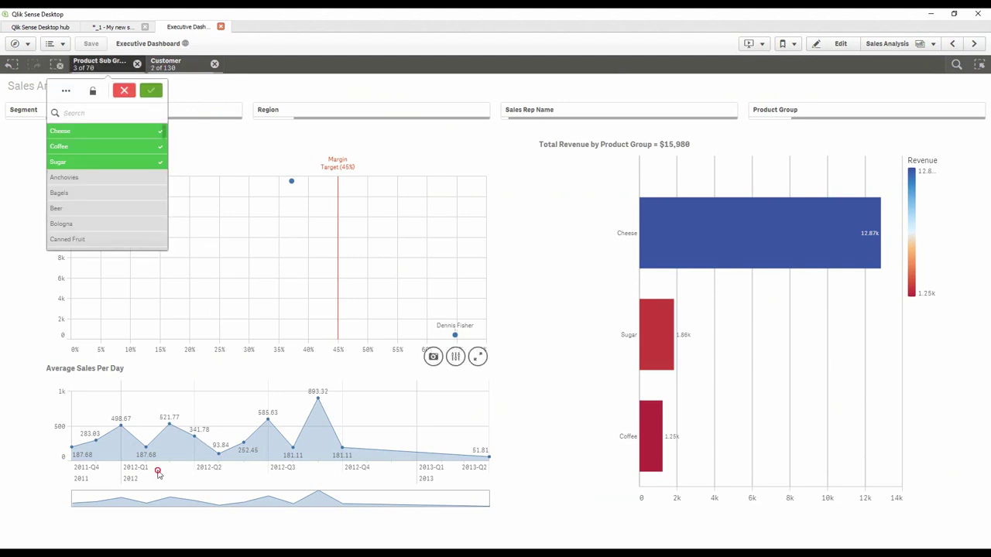
pyautogui.moveTo(157, 469); pyautogui.dragTo(299, 474)
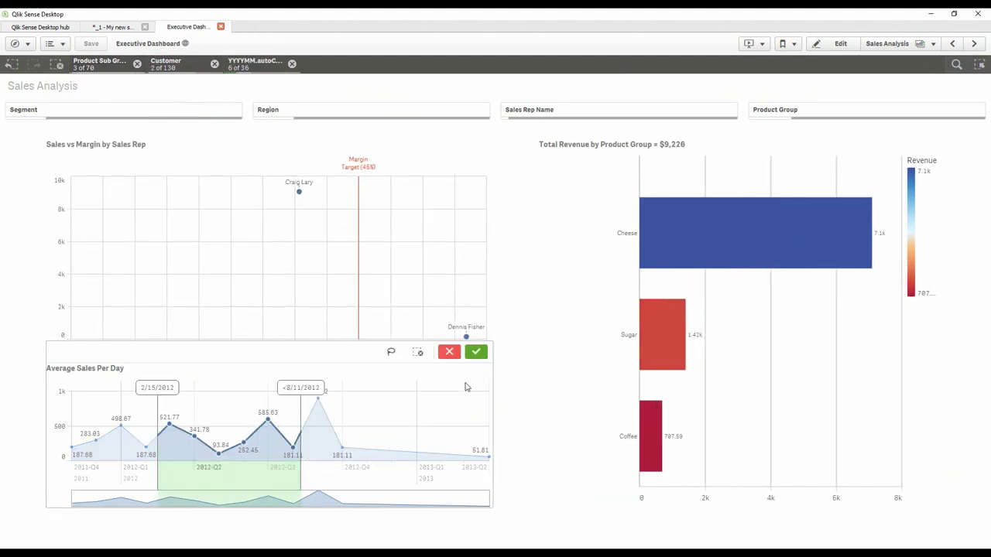
pyautogui.click(477, 352)
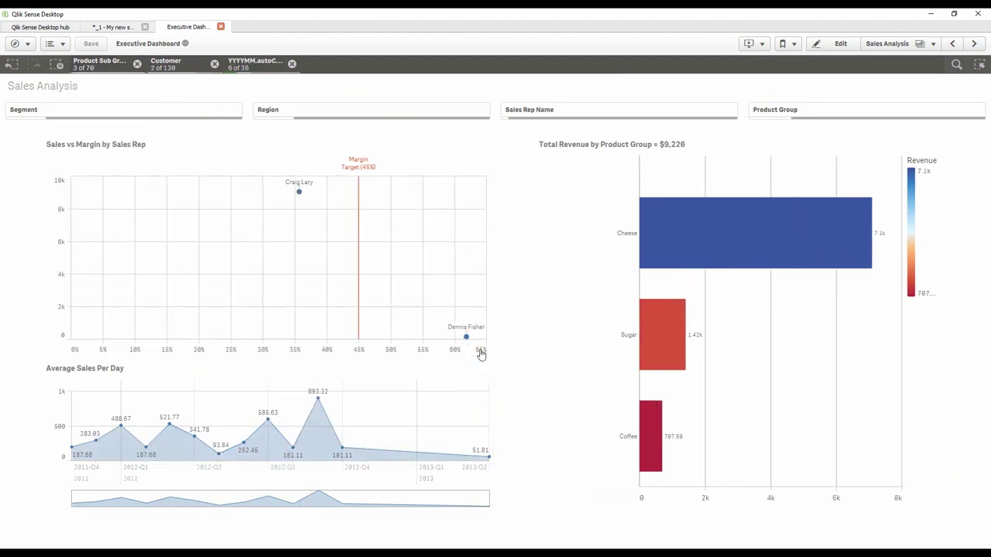
# - On the Account Receivable Analysis sheet, select Carlson Mild Cheddar Cheese, Even Better String Cheese and Landslide Columbian Coffee in the product table
pyautogui.click(974, 44)
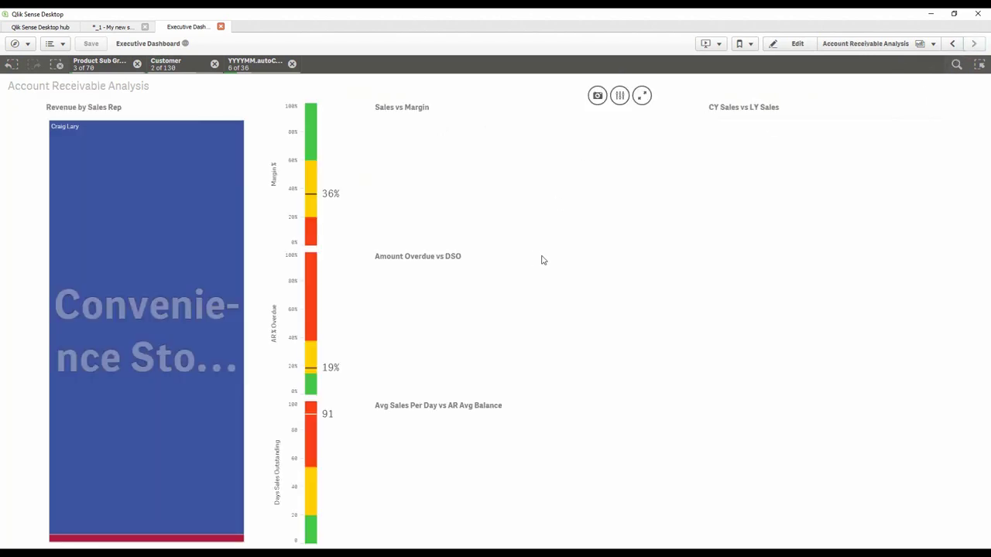
pyautogui.click(748, 212)
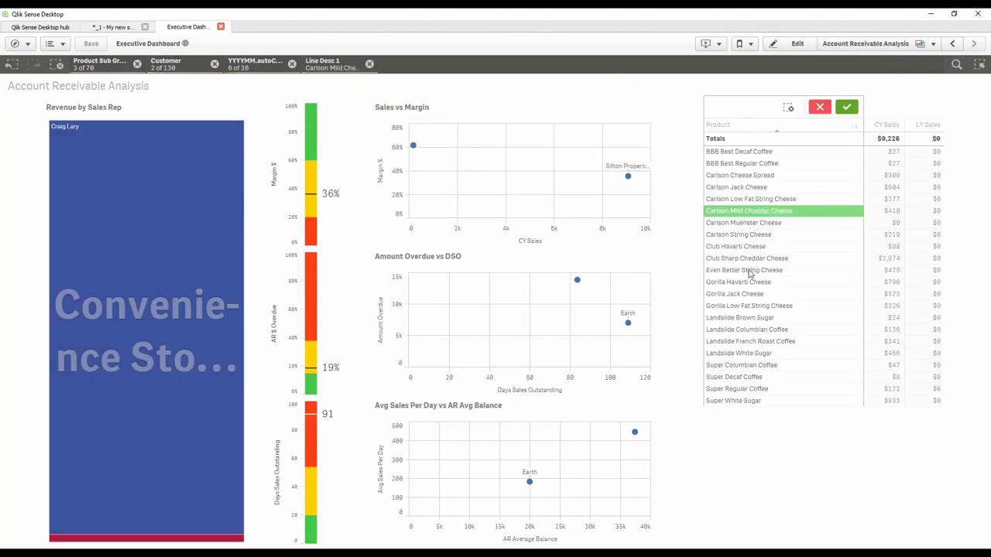
pyautogui.click(748, 271)
pyautogui.click(739, 331)
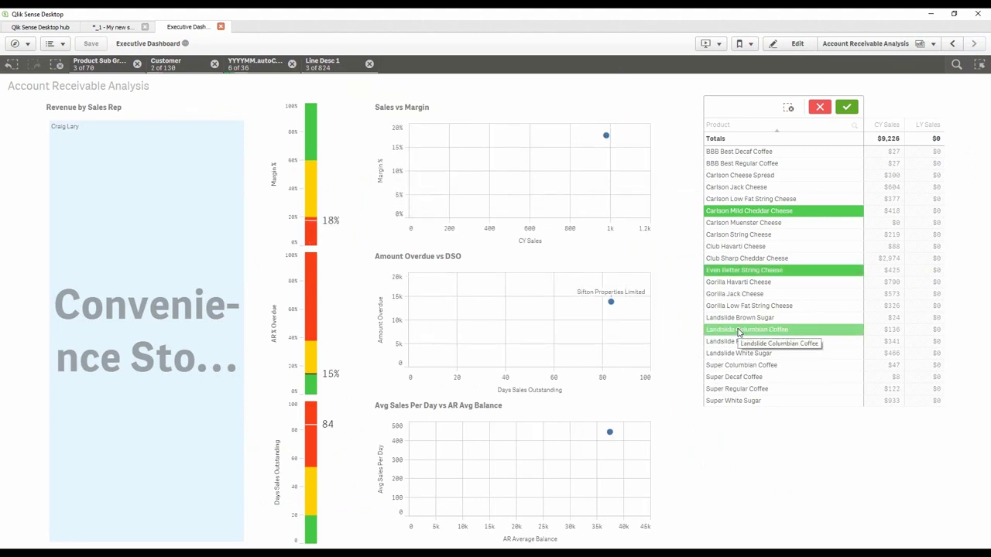
pyautogui.click(847, 108)
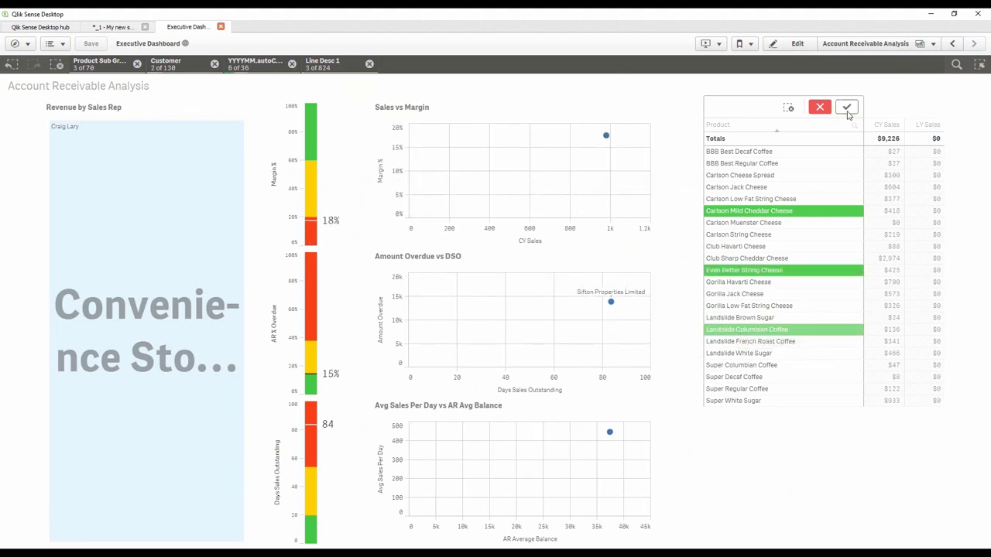
# - Return to the KPI Dashboard sheet to view the combined selections, and switch back to the _1 app
pyautogui.click(901, 48)
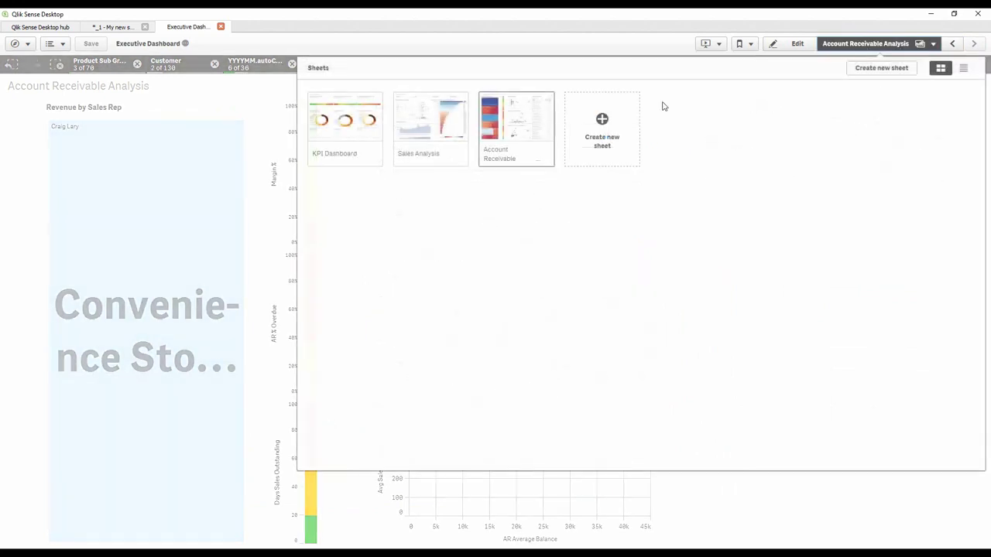
pyautogui.click(344, 140)
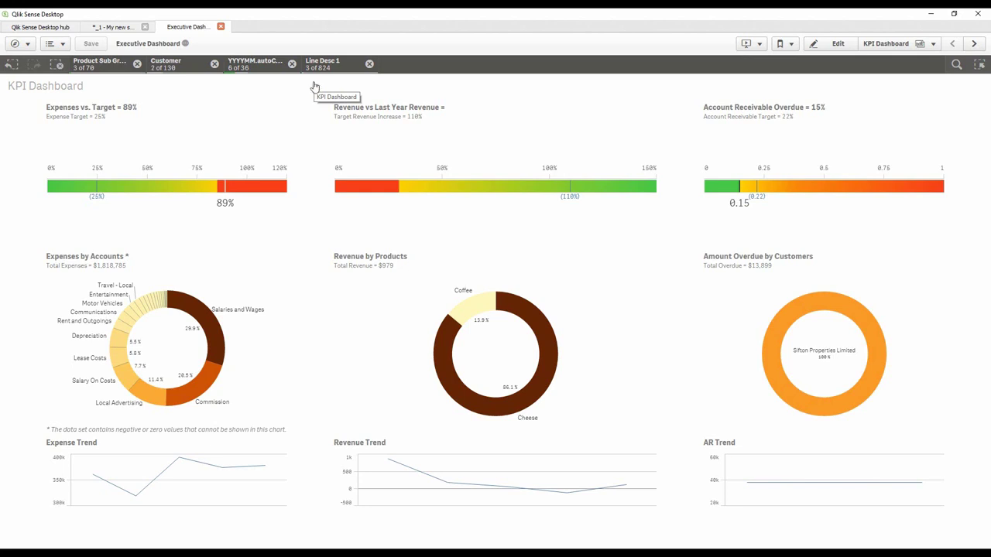
pyautogui.click(112, 28)
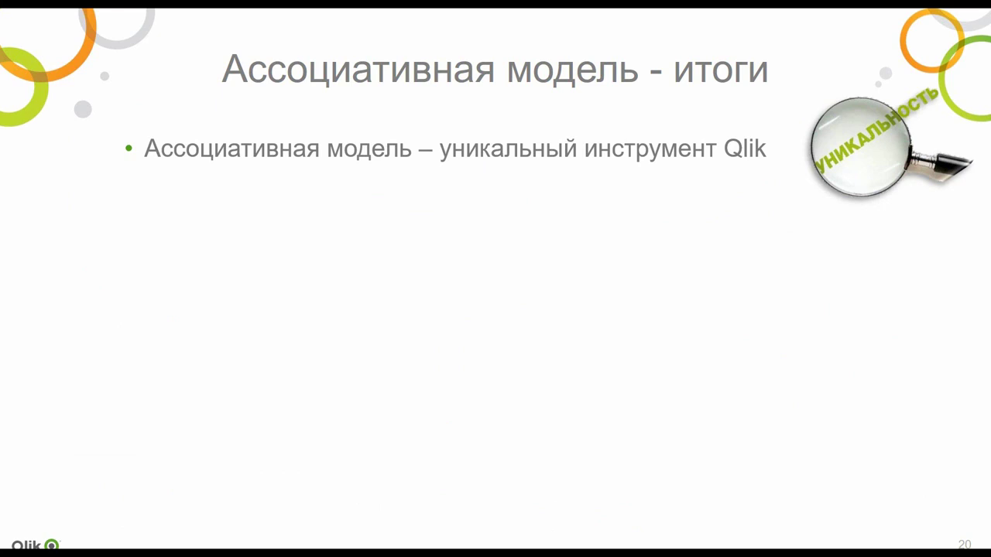
pyautogui.press('Right')
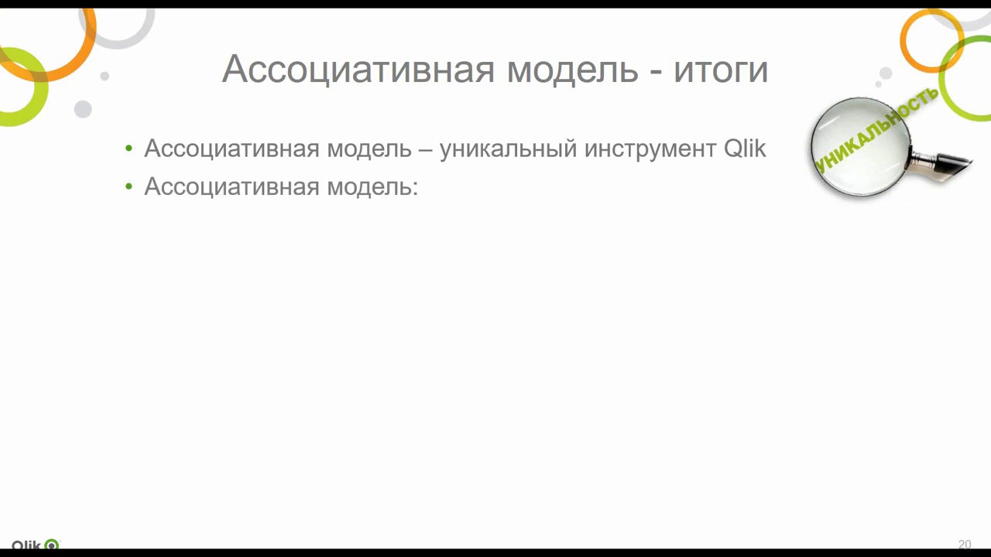
pyautogui.press('Right')
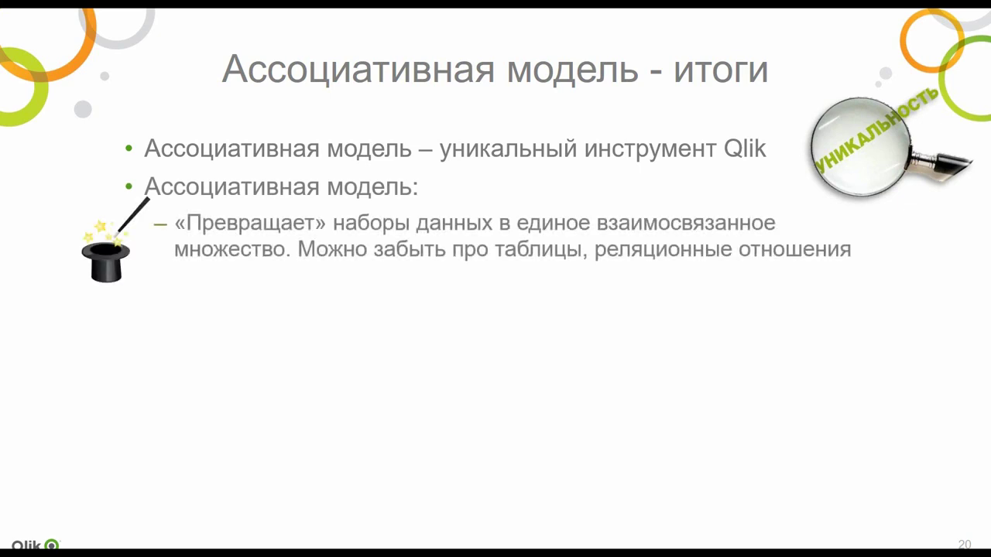
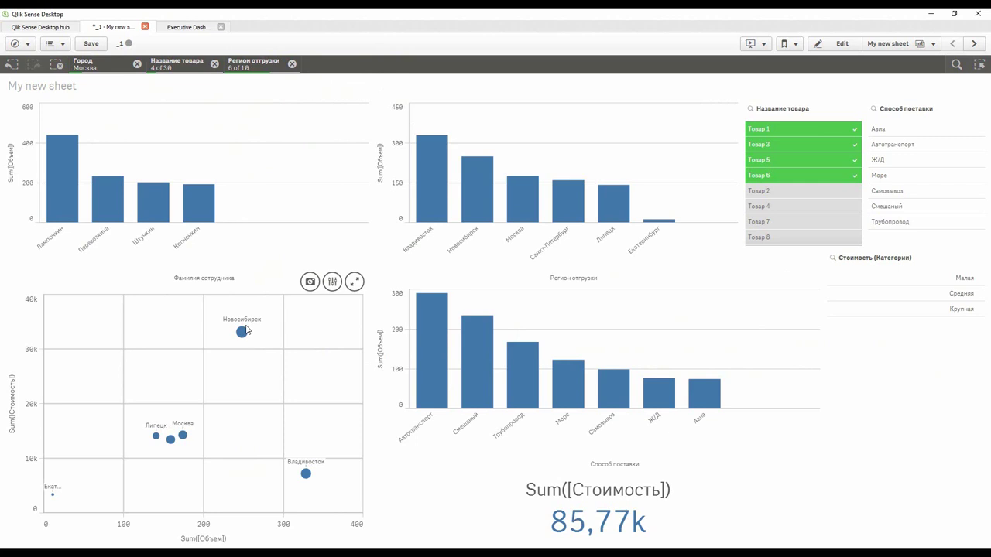
# - Take snapshots of the scatter plot and the Фамилия сотрудника bar chart, saving both without annotations
pyautogui.click(310, 282)
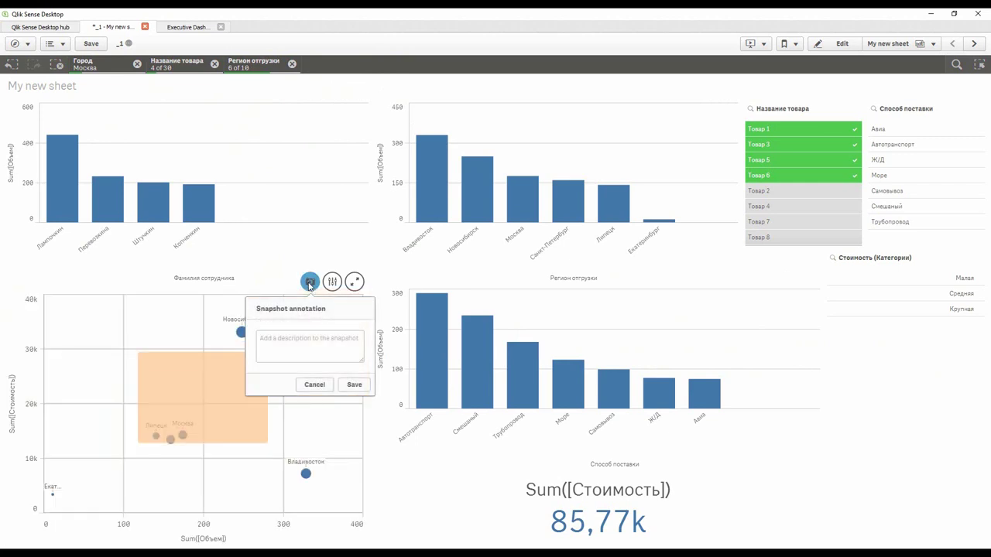
pyautogui.click(354, 385)
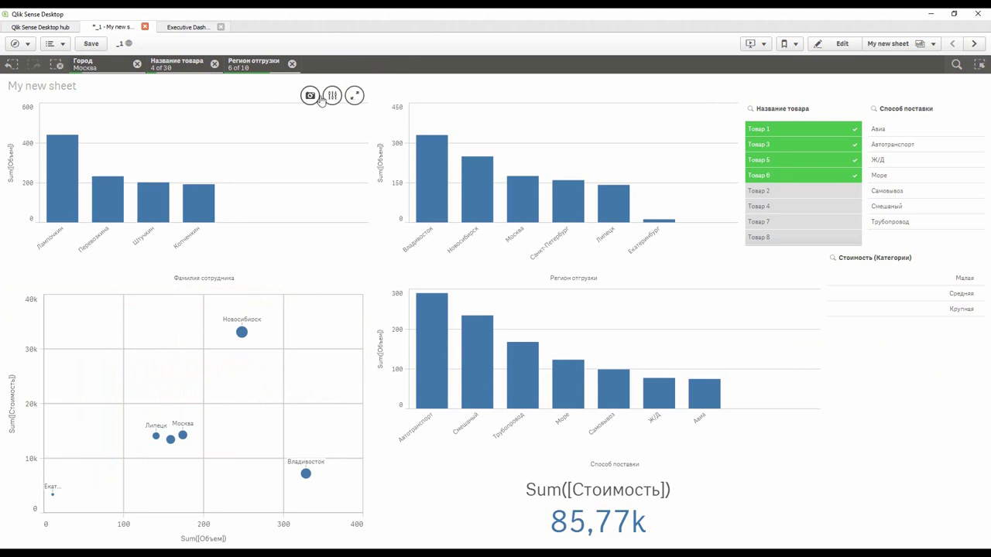
pyautogui.click(311, 96)
pyautogui.click(353, 198)
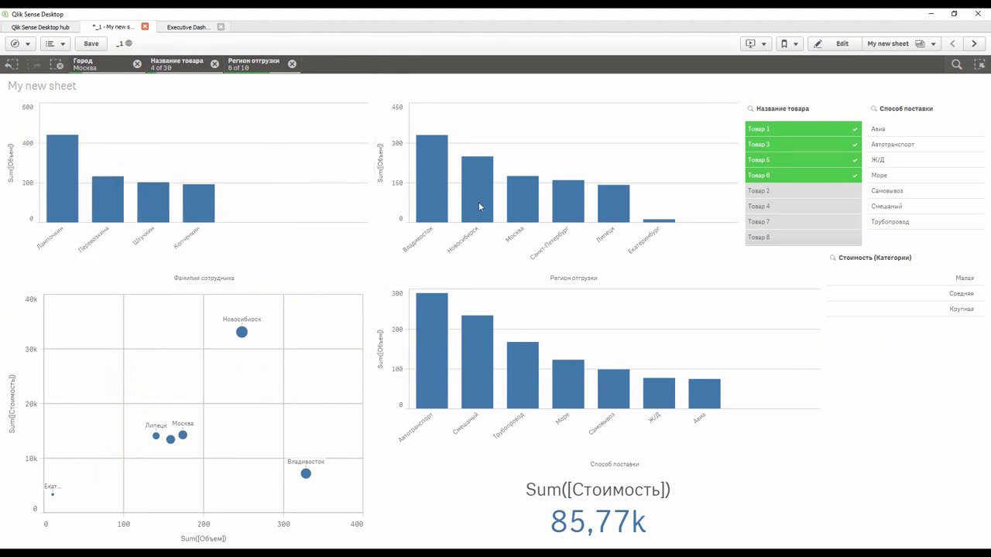
# - Take snapshots of the Способ поставки bar chart and the Sum([Стоимость]) KPI, saving both without annotations
pyautogui.moveTo(655, 357)
pyautogui.moveTo(561, 371)
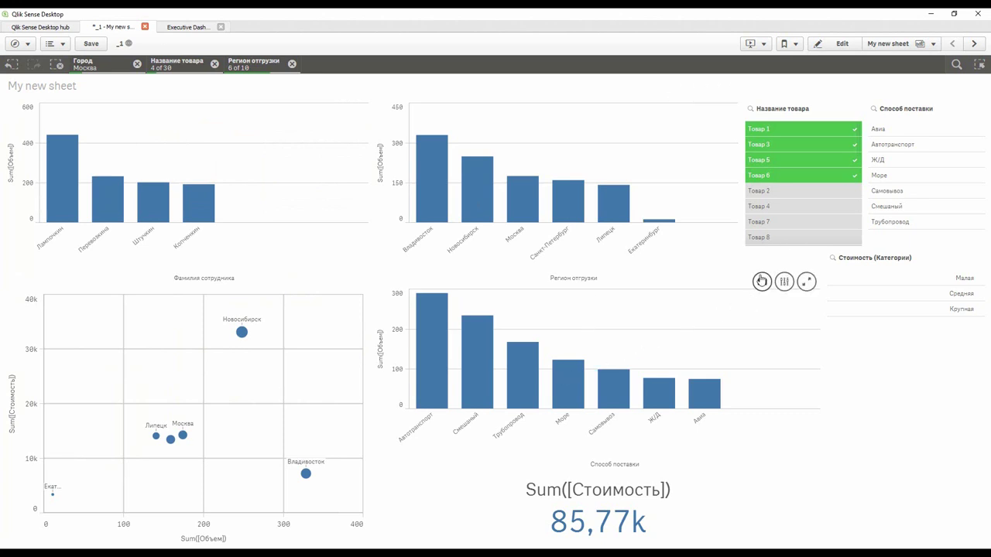
pyautogui.click(761, 280)
pyautogui.click(808, 384)
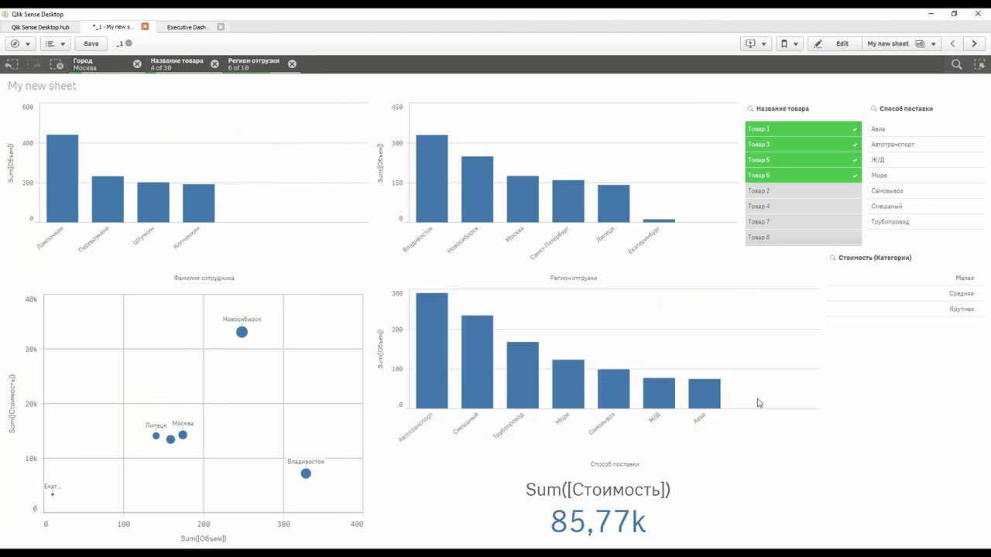
pyautogui.click(784, 469)
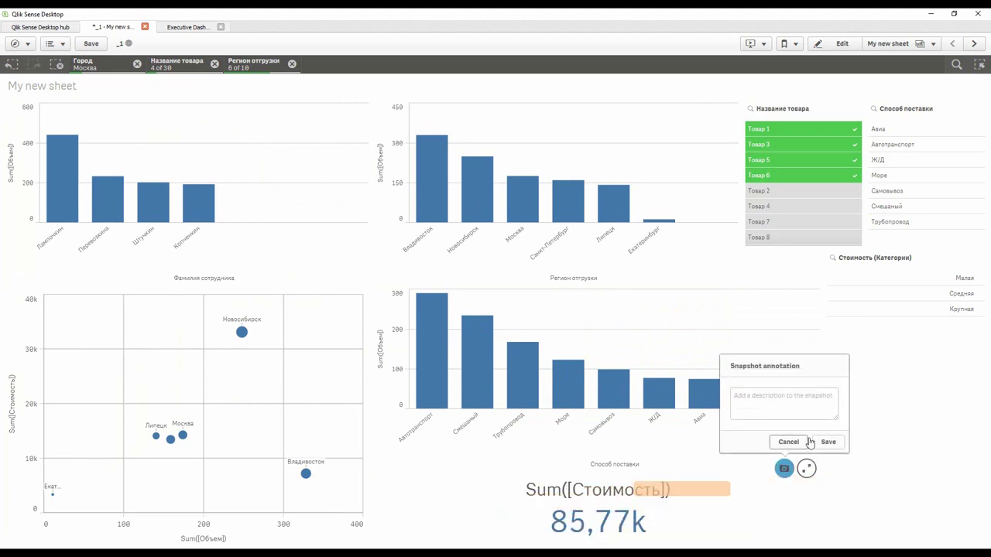
pyautogui.click(810, 442)
# - Create a new story with the default title and open it for editing
pyautogui.click(751, 44)
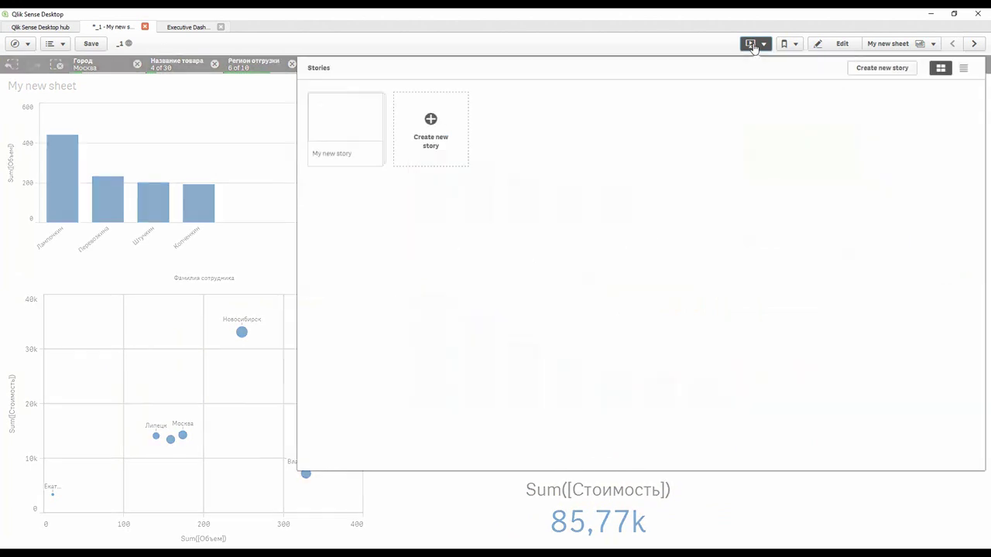
pyautogui.click(430, 122)
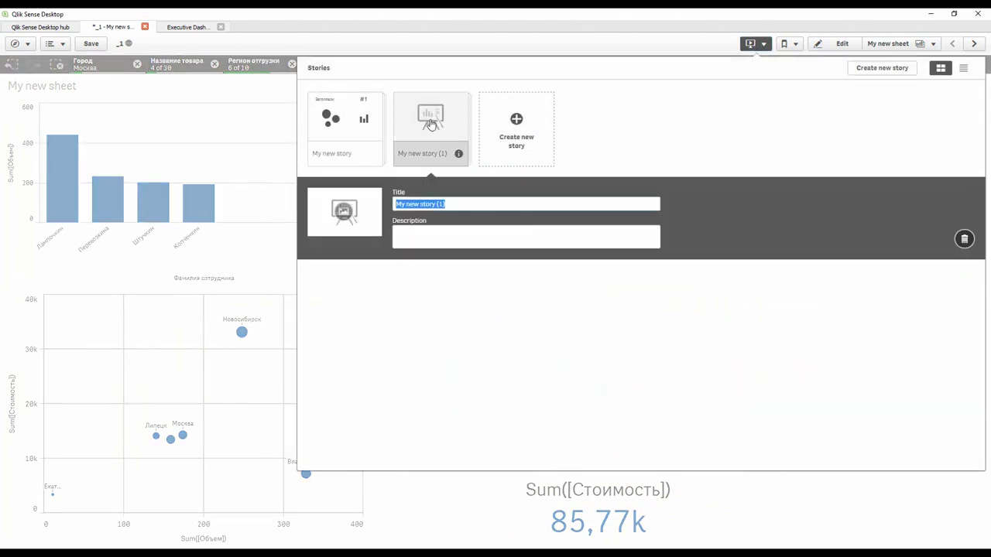
pyautogui.click(431, 122)
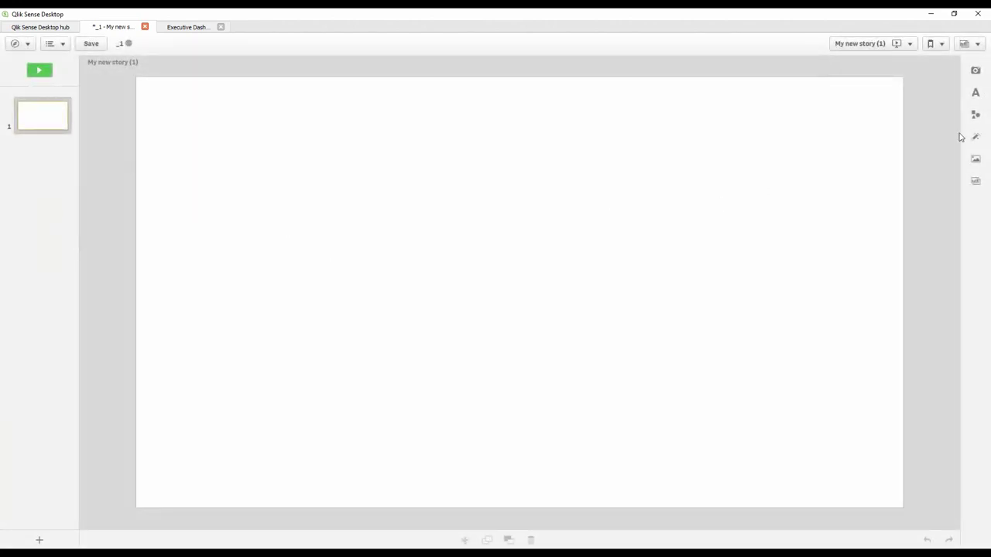
# - Add a title text box near the upper edge of the first slide with the text Заголовок
pyautogui.click(975, 92)
pyautogui.moveTo(944, 100); pyautogui.dragTo(341, 124)
pyautogui.doubleClick(341, 122)
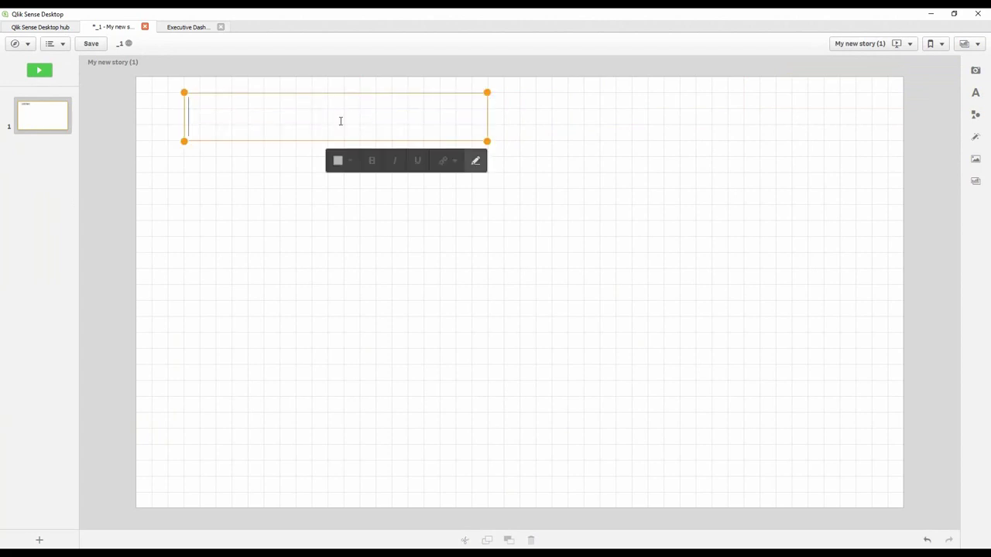
pyautogui.write('Заголово')
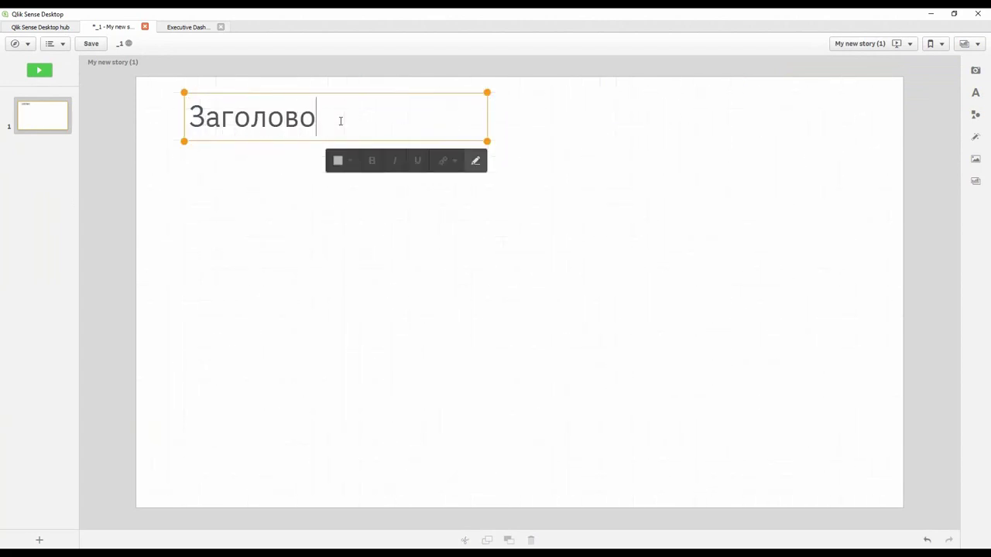
pyautogui.write('к')
pyautogui.click(759, 130)
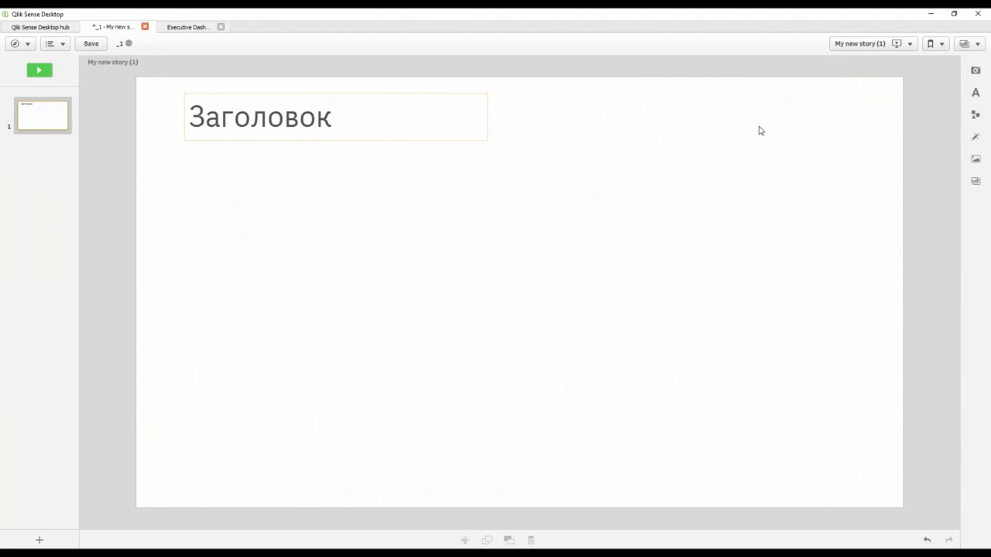
# - Place the latest Sum([Стоимость]) KPI, Способ поставки and Фамилия сотрудника bar chart snapshots on the first slide
pyautogui.click(977, 72)
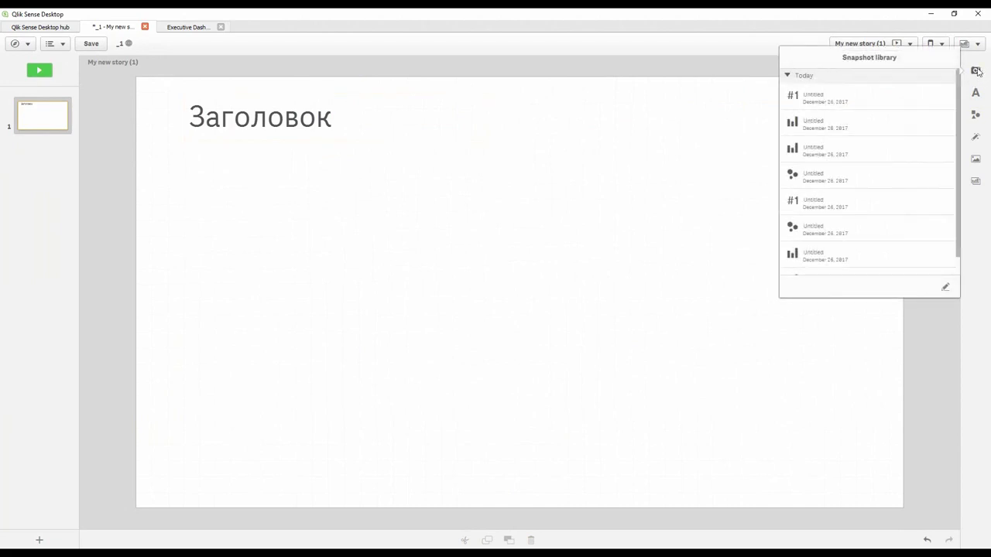
pyautogui.moveTo(831, 95); pyautogui.dragTo(672, 139)
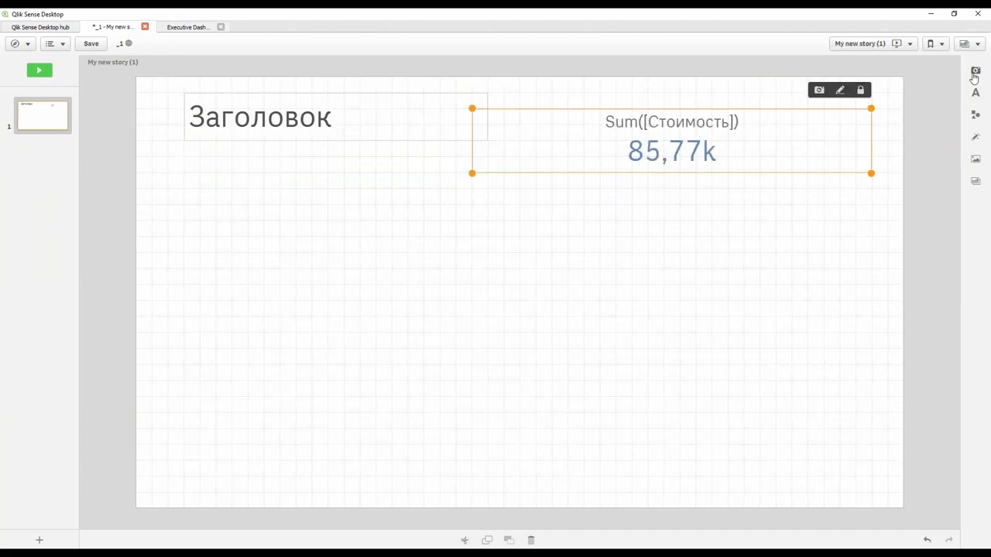
pyautogui.click(976, 71)
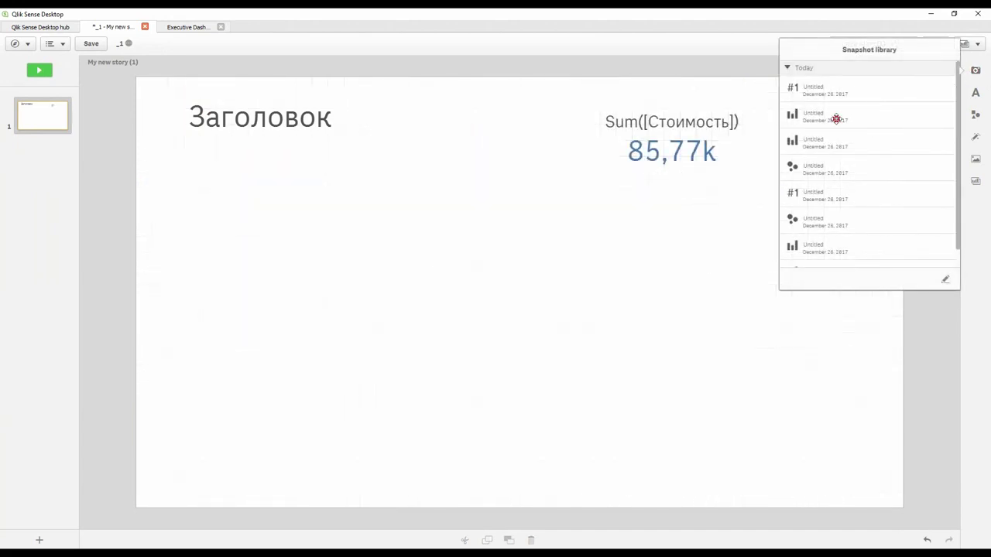
pyautogui.moveTo(839, 119); pyautogui.dragTo(355, 270)
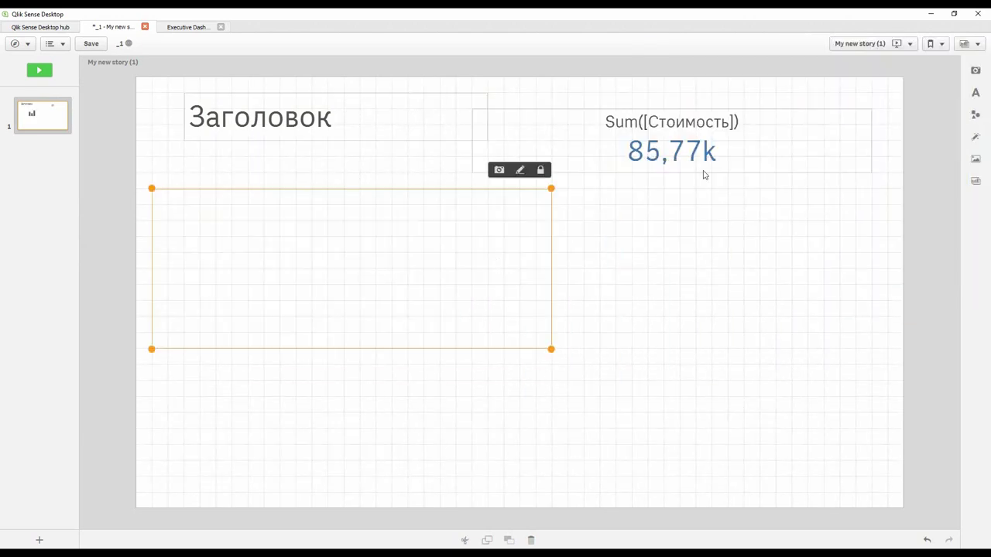
pyautogui.click(977, 73)
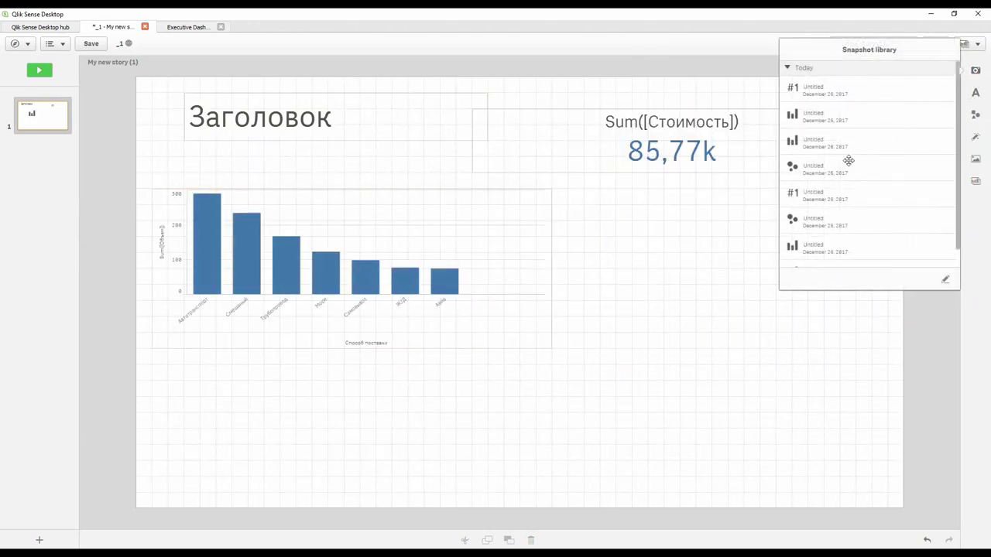
pyautogui.moveTo(828, 144); pyautogui.dragTo(708, 345)
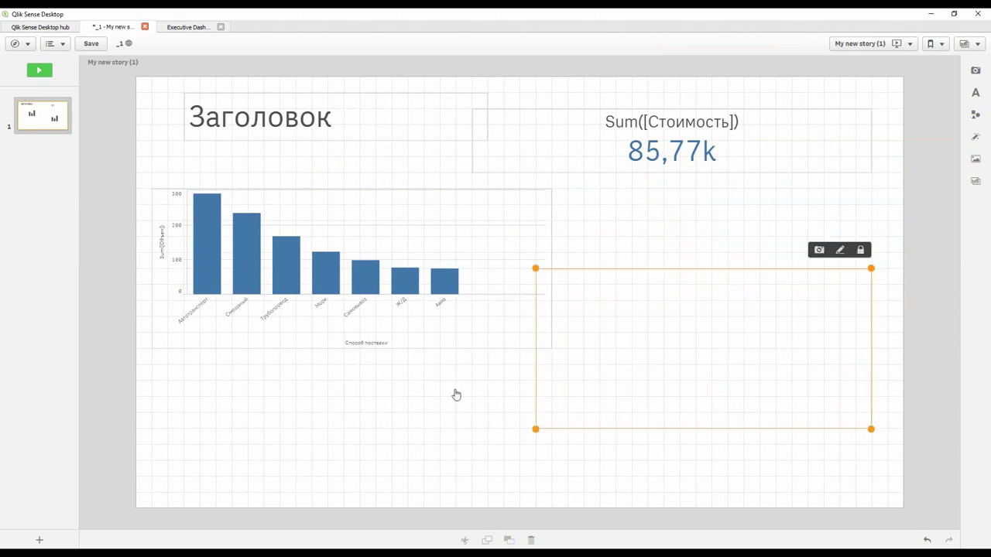
# - Add a second slide to the story and place the latest scatter plot snapshot on it
pyautogui.click(37, 541)
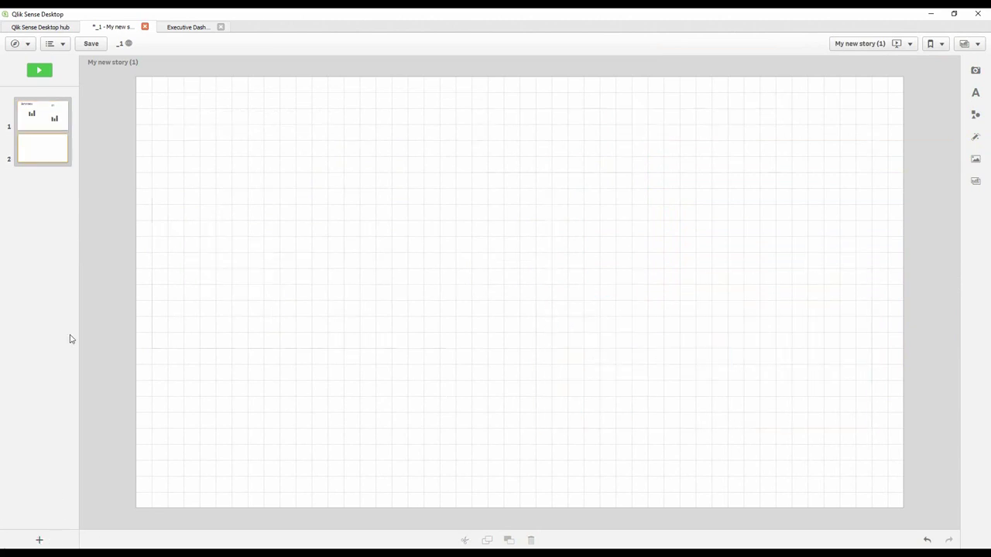
pyautogui.click(975, 70)
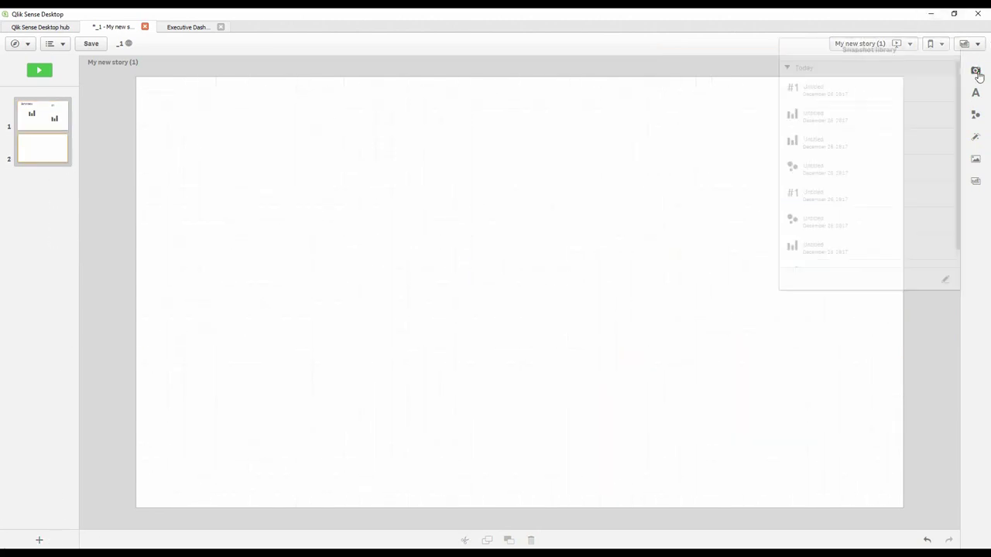
pyautogui.moveTo(825, 165); pyautogui.dragTo(577, 234)
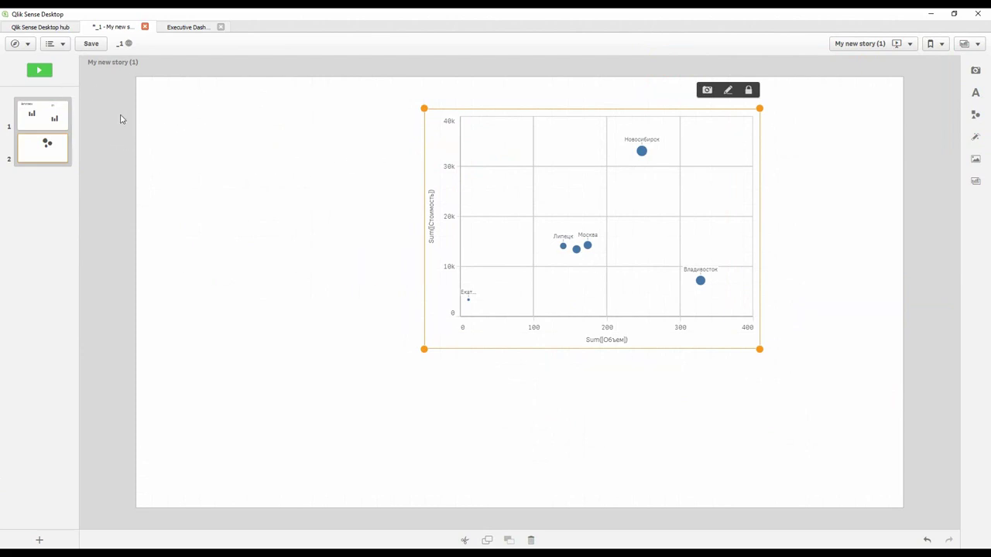
# - Play the story from the first slide and page between its two slides, ending on the scatter plot slide
pyautogui.click(56, 113)
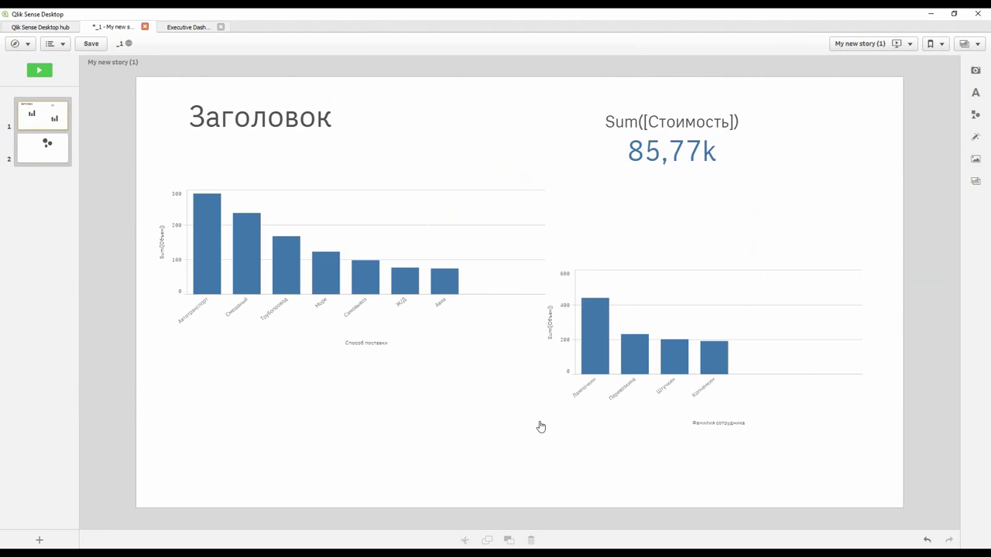
pyautogui.click(855, 43)
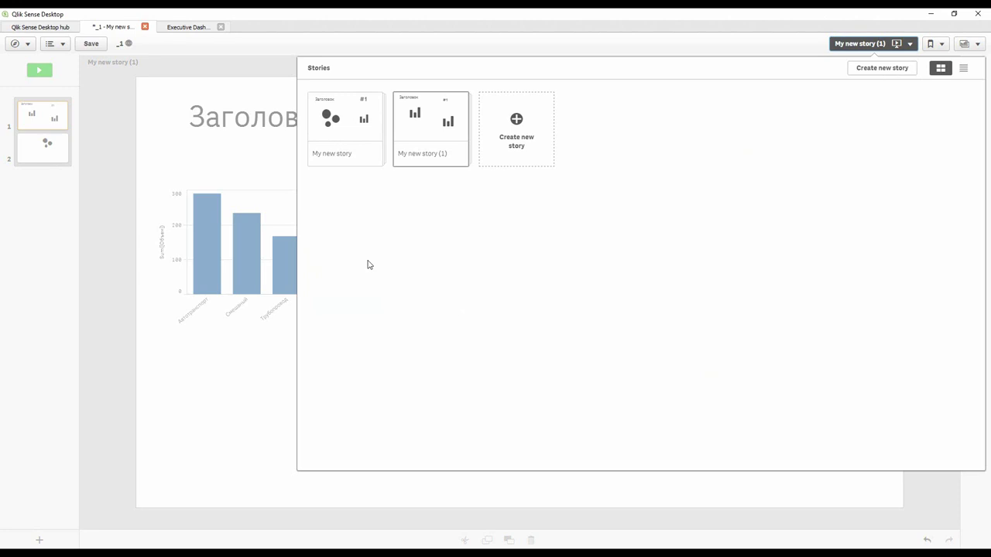
pyautogui.click(204, 98)
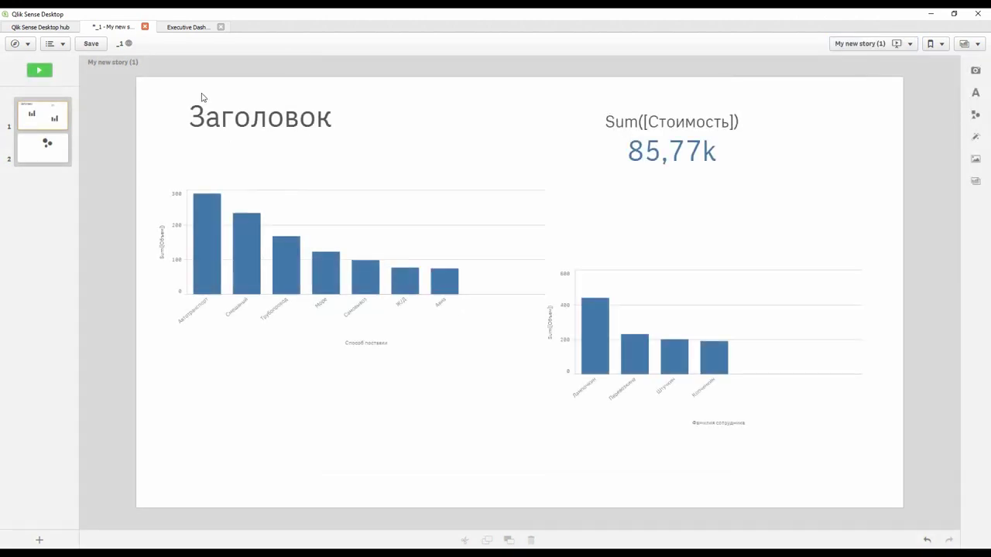
pyautogui.click(40, 70)
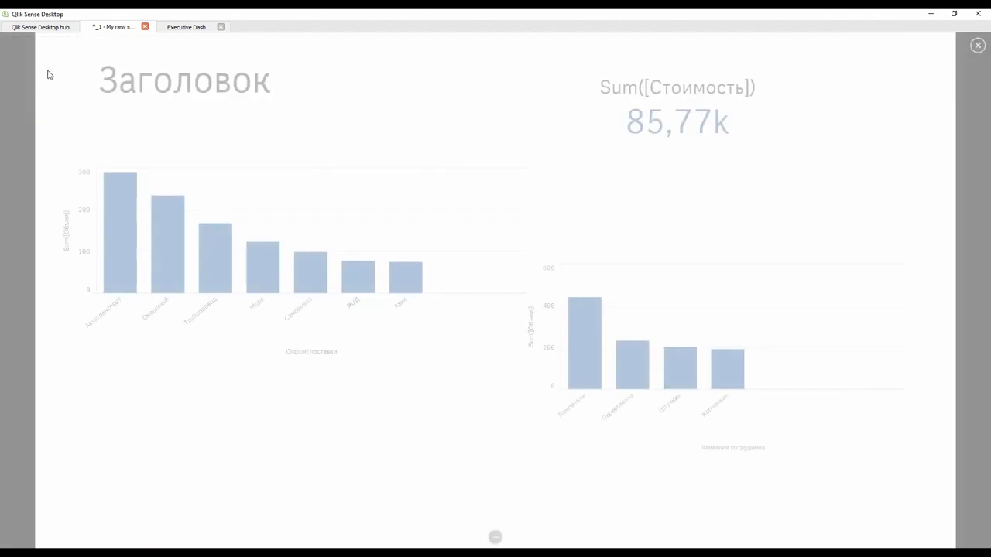
pyautogui.press('Right')
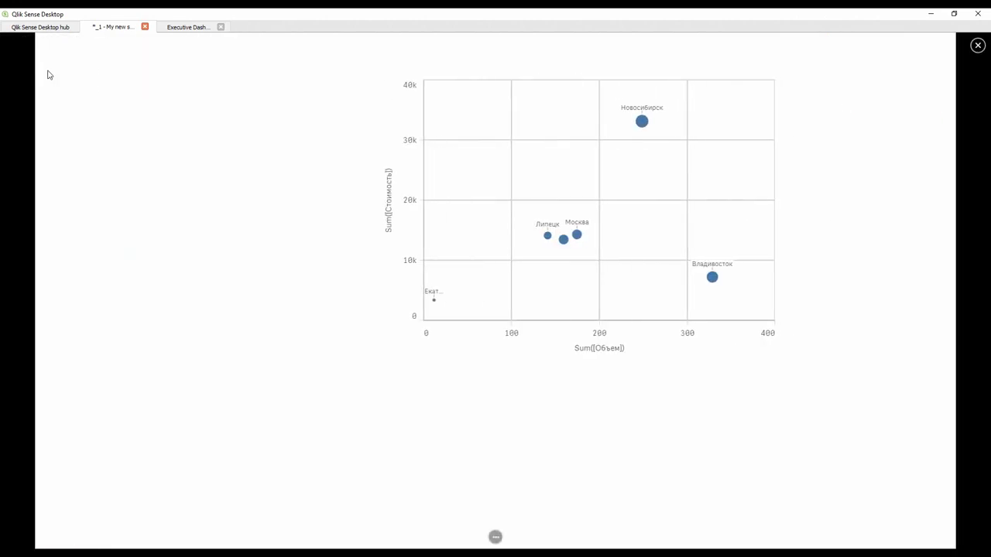
pyautogui.press('Left')
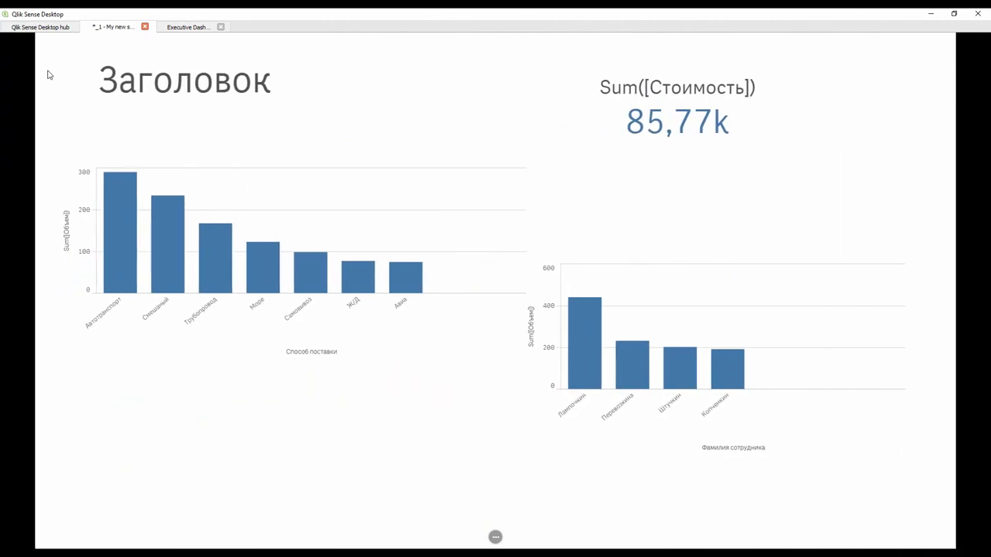
pyautogui.press('Right')
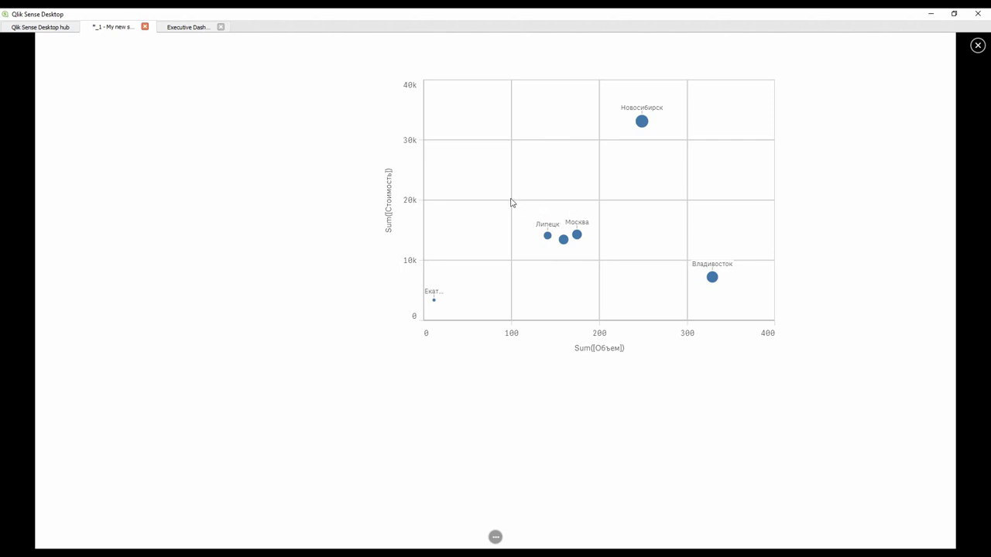
# - Go to the source sheet of the scatter plot snapshot and check the Город and Регион отгрузки selections
pyautogui.rightClick(499, 170)
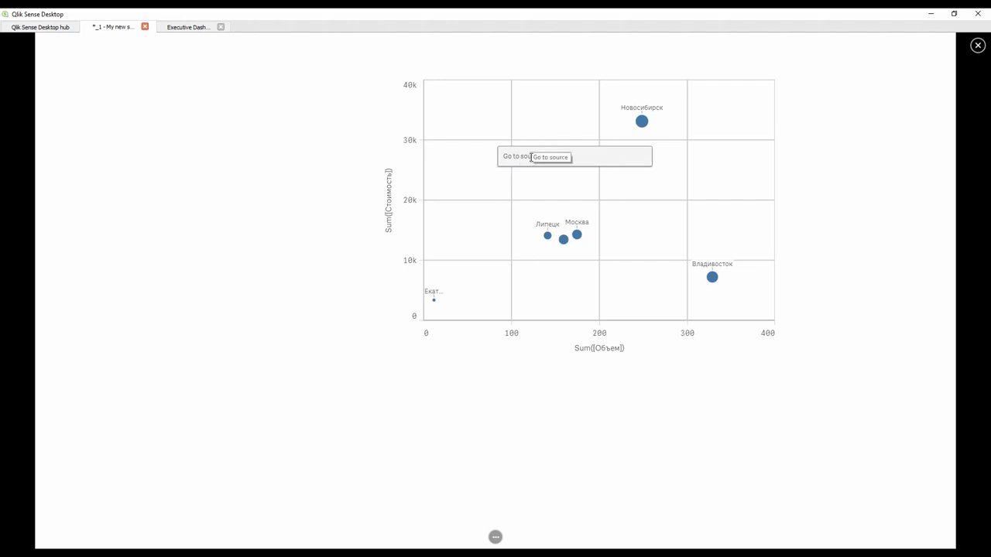
pyautogui.click(519, 157)
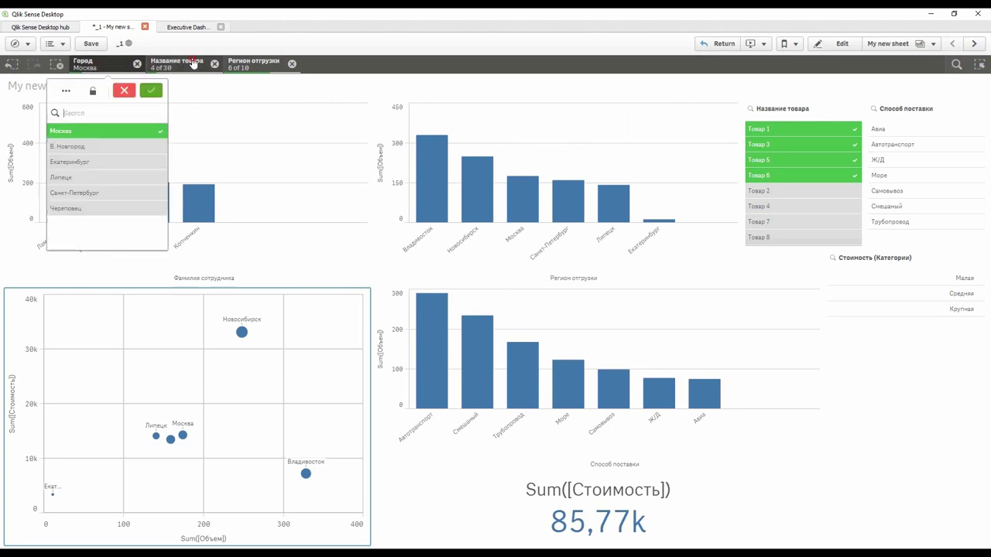
pyautogui.click(242, 67)
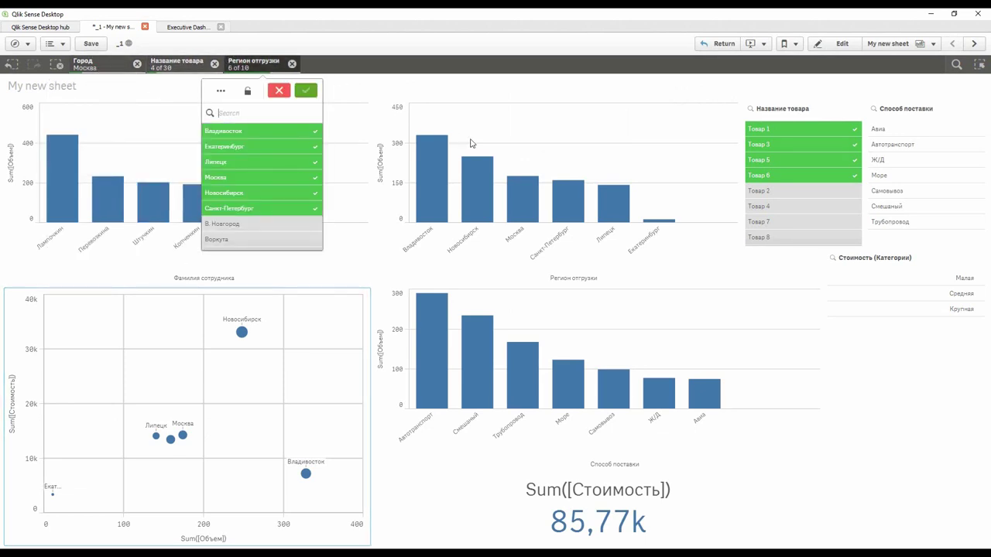
pyautogui.click(563, 37)
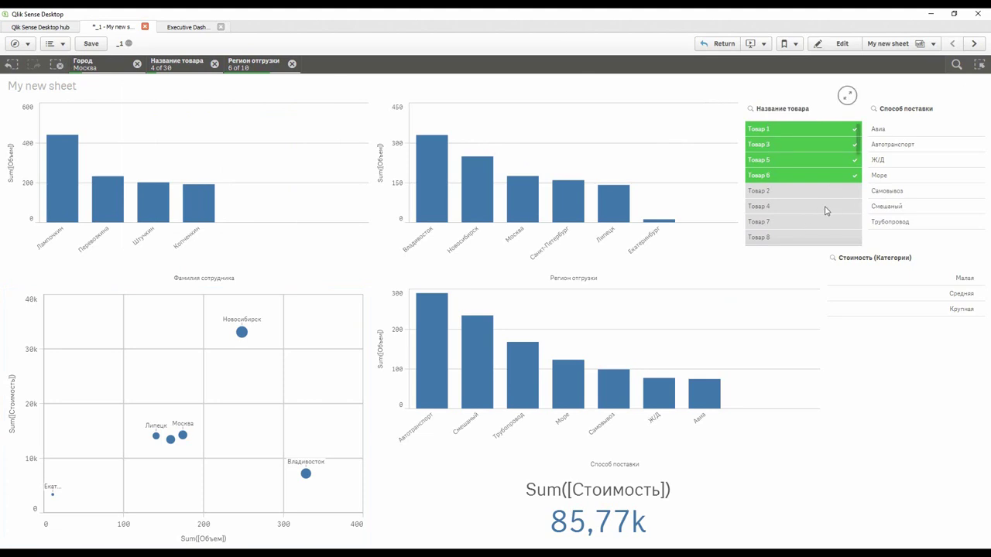
# - Select Самовывоз, Смешаный and Трубопровод in Способ поставки, add Товар 4, Товар 7 and Товар 8 to the product selection, and return to the story
pyautogui.click(892, 193)
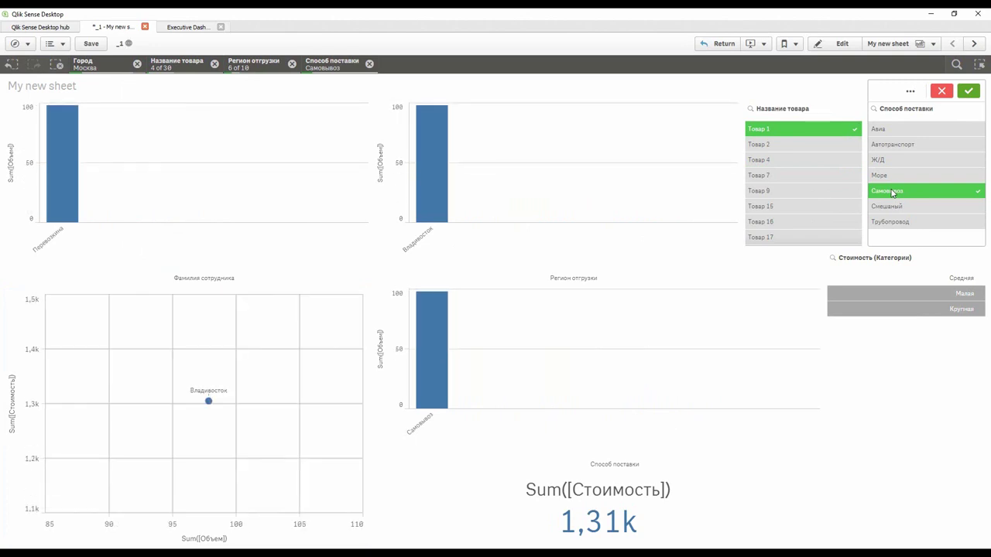
pyautogui.moveTo(892, 193); pyautogui.dragTo(901, 222)
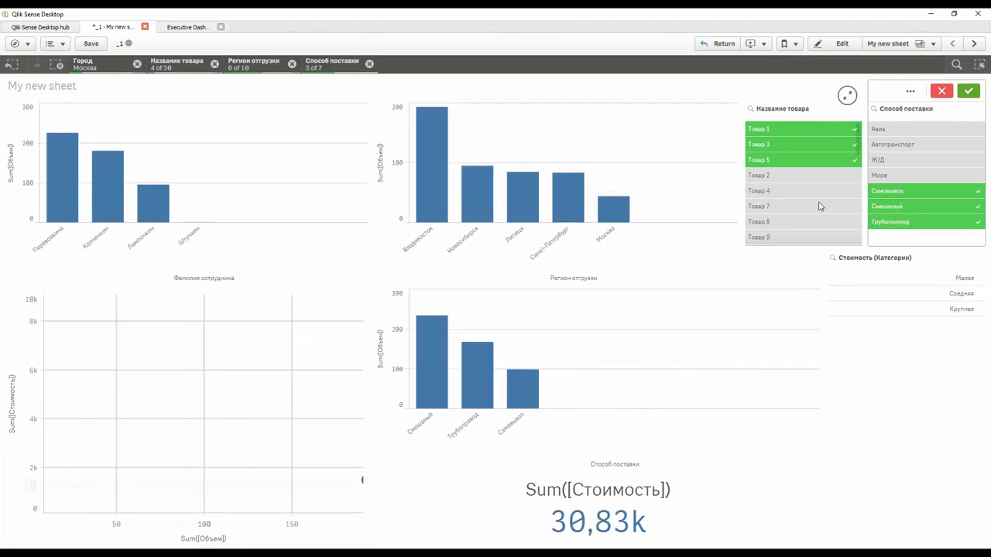
pyautogui.moveTo(773, 192); pyautogui.dragTo(780, 220)
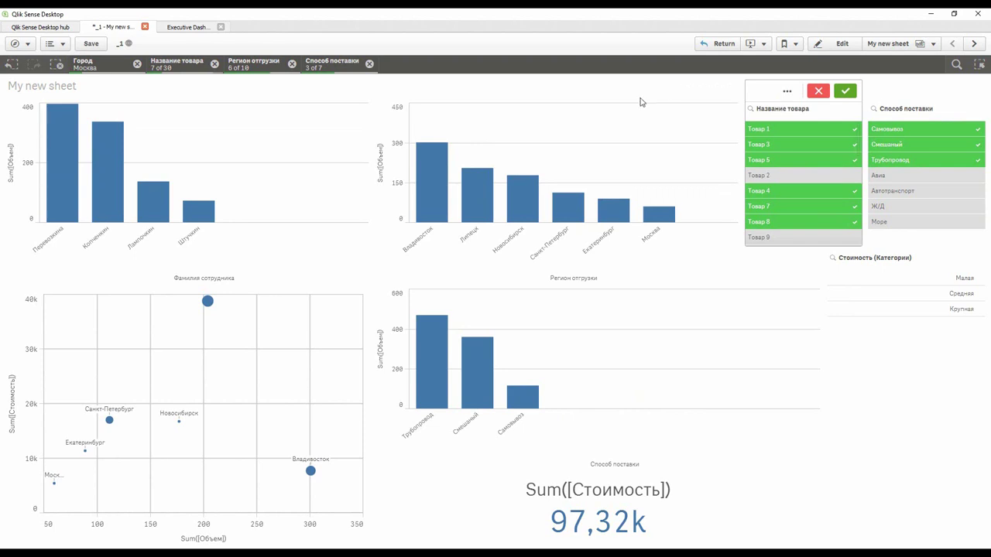
pyautogui.click(709, 48)
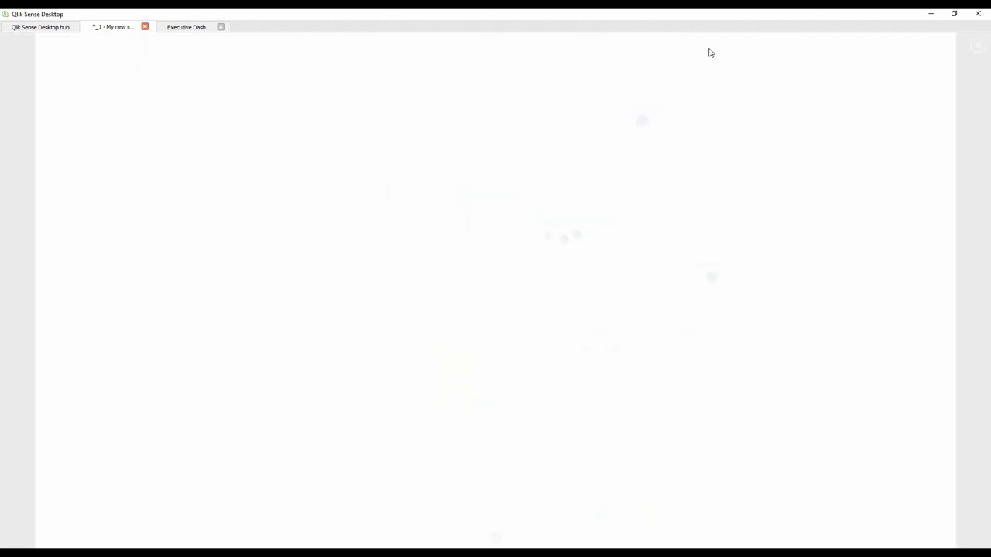